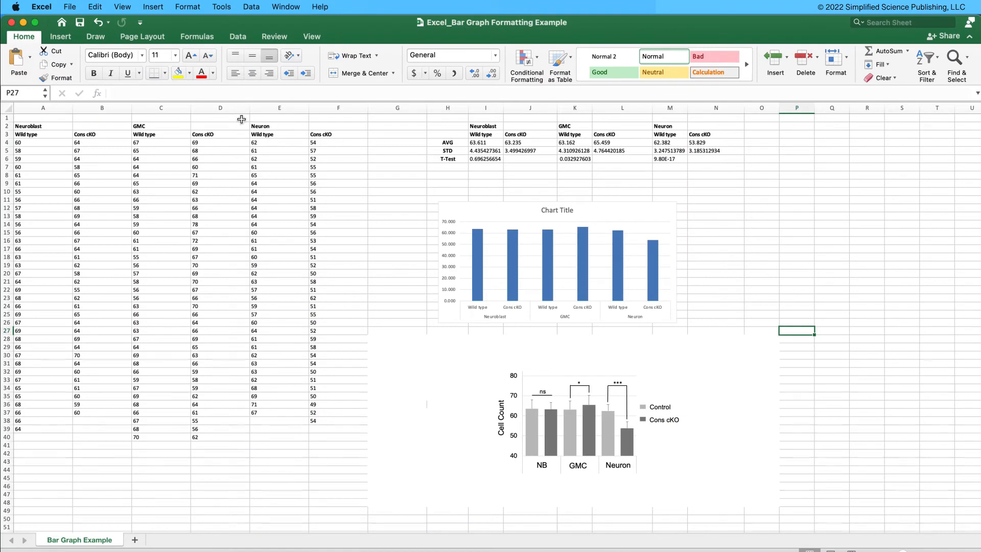
# Step: Examine the raw Neuroblast, GMC and Neuron data columns and the summary table's AVG, STD and T-Test rows
pyautogui.click(43, 121)
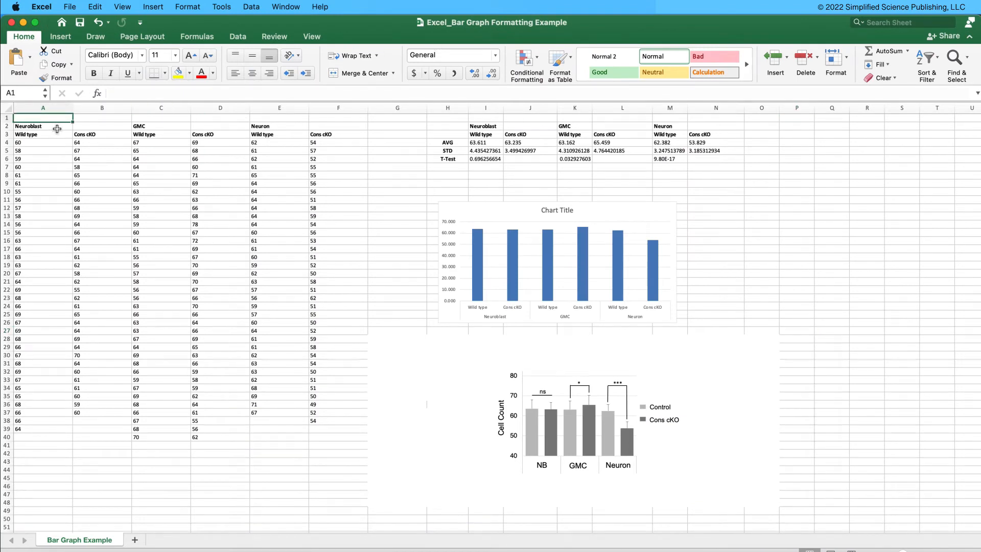
pyautogui.click(156, 128)
pyautogui.click(276, 127)
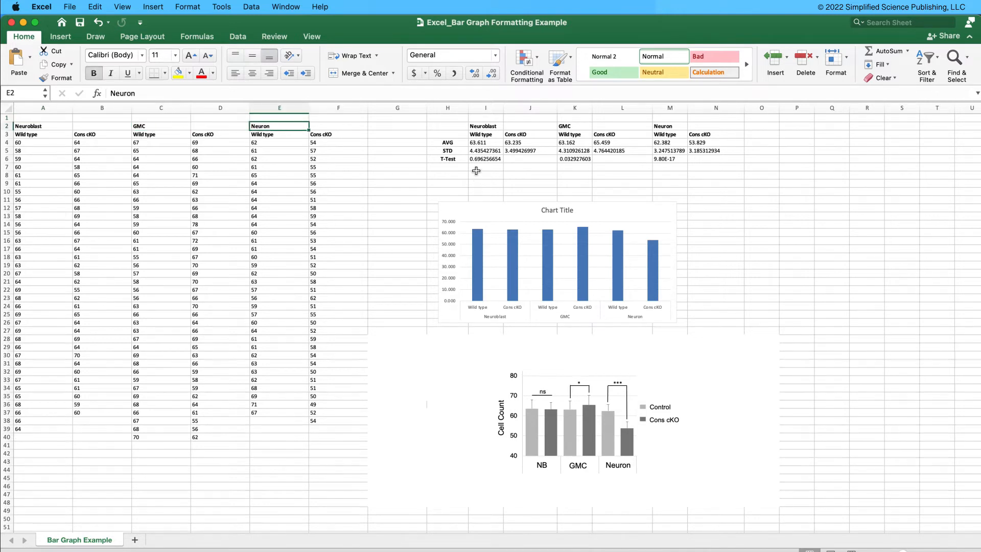
pyautogui.click(459, 142)
pyautogui.click(488, 144)
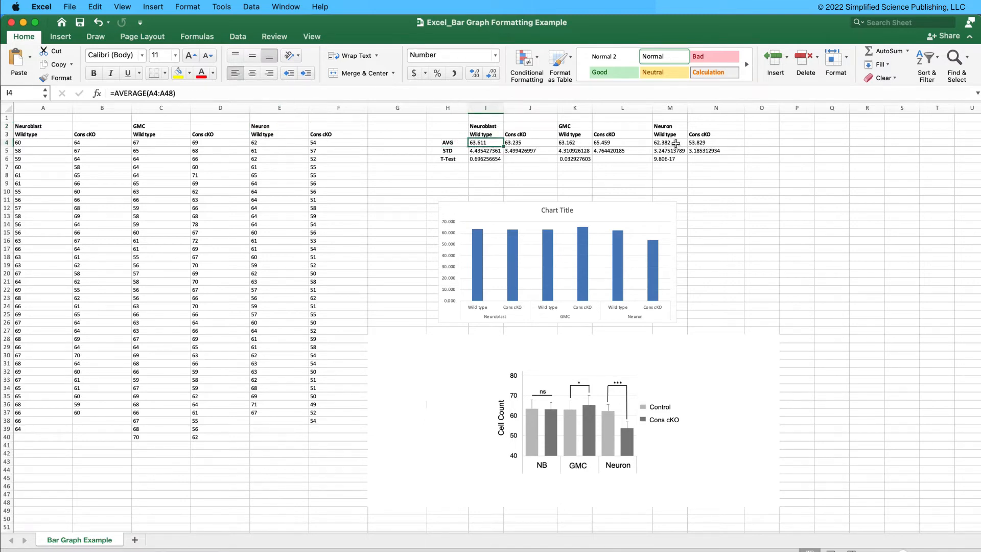
pyautogui.click(483, 158)
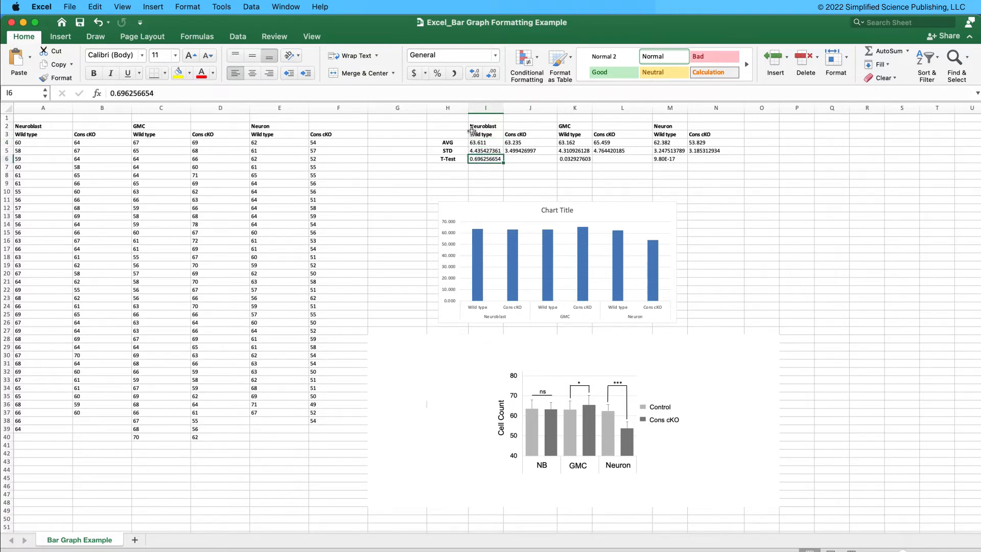
# Step: Move the default bar chart slightly up, closer to the summary statistics table, and show its chart design options
pyautogui.moveTo(488, 198); pyautogui.dragTo(494, 185)
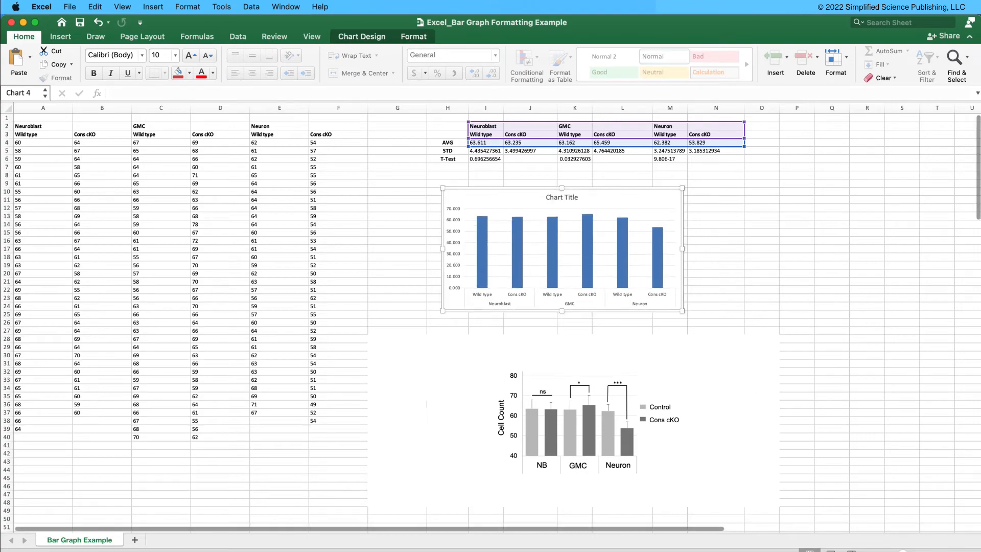
pyautogui.moveTo(906, 551); pyautogui.dragTo(911, 551)
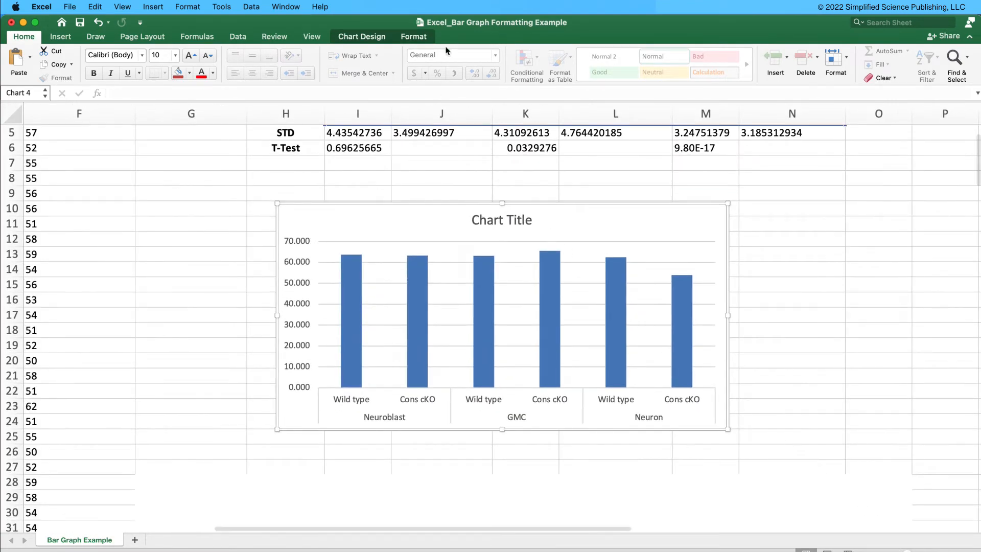
pyautogui.click(371, 37)
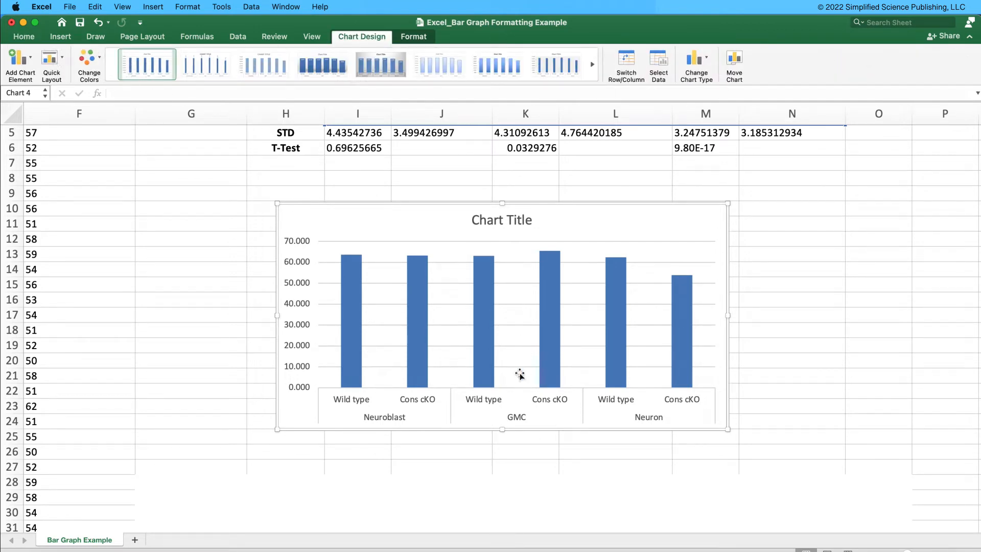
# Step: Compare the default bar chart with the finished grey example chart, including its Cell Count axis title, error bars and significance marks
pyautogui.scroll(3, 494, 402)
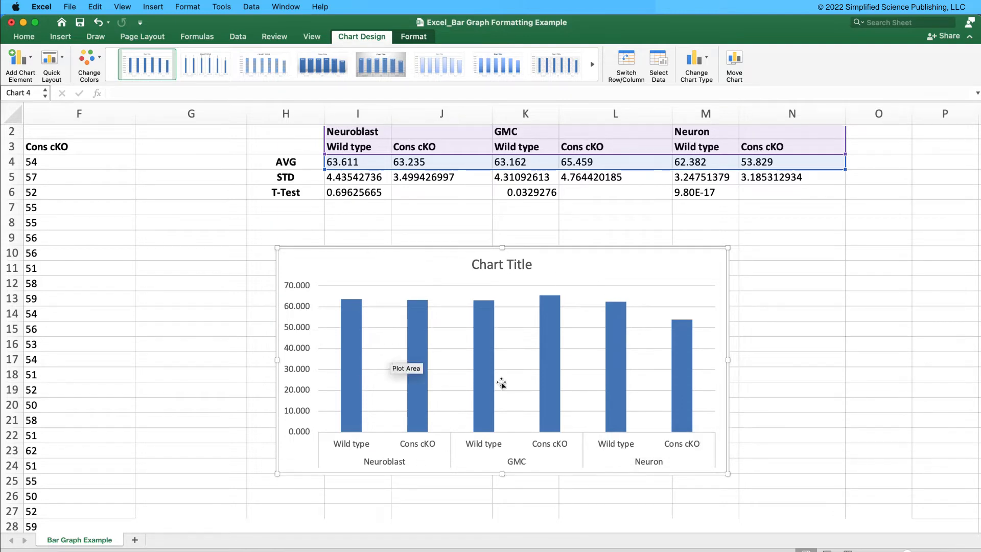
pyautogui.scroll(-5, 458, 384)
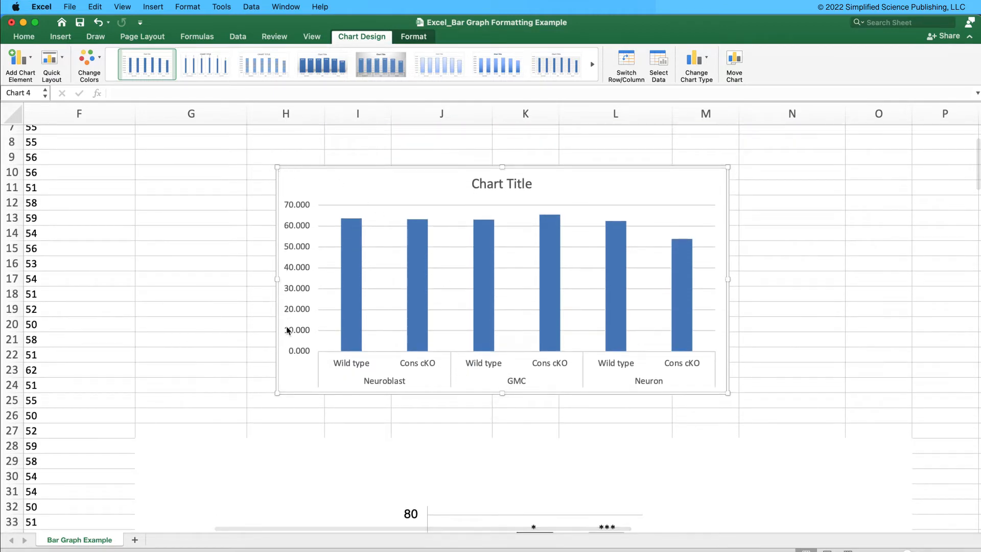
pyautogui.scroll(-10, 234, 233)
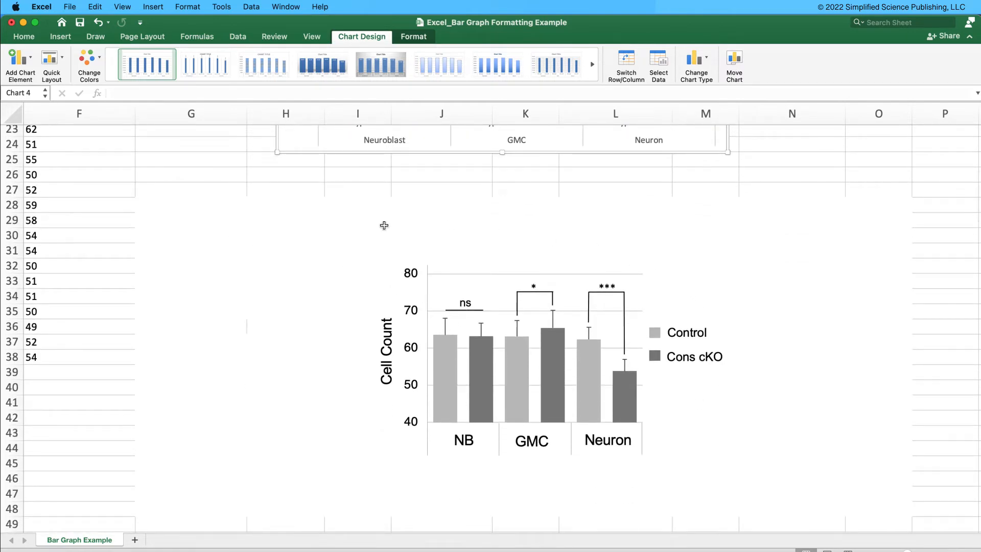
pyautogui.click(518, 301)
pyautogui.click(398, 336)
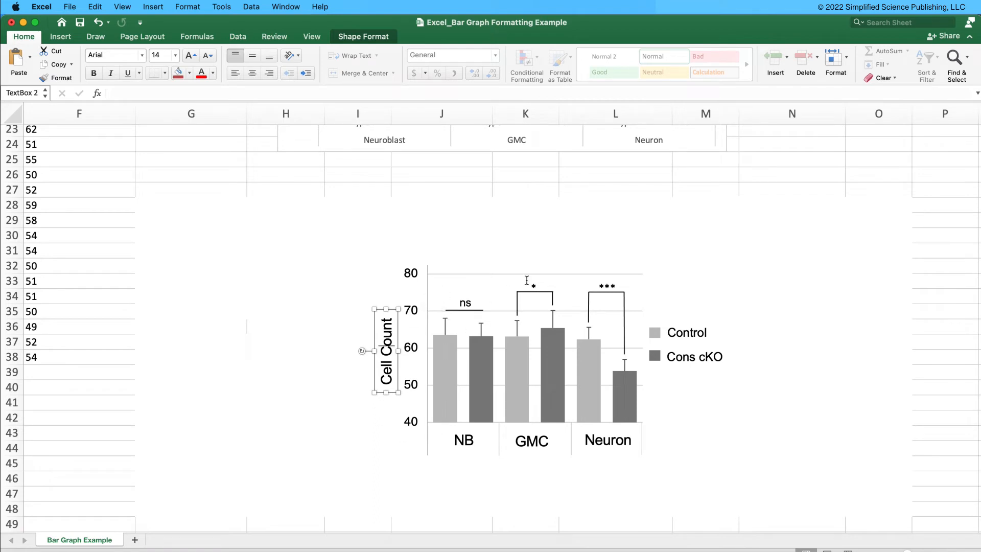
pyautogui.click(526, 250)
pyautogui.scroll(5, 473, 381)
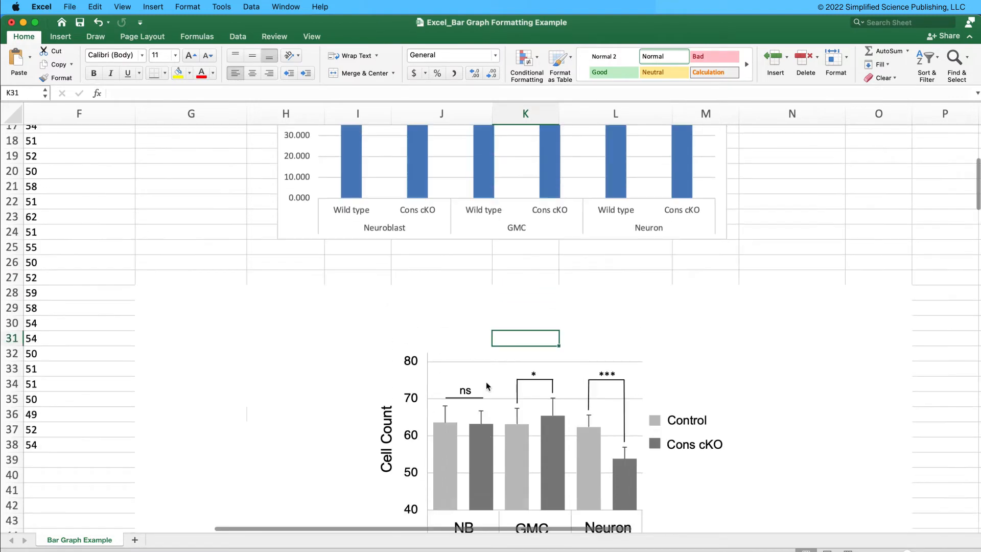
pyautogui.scroll(-4, 478, 331)
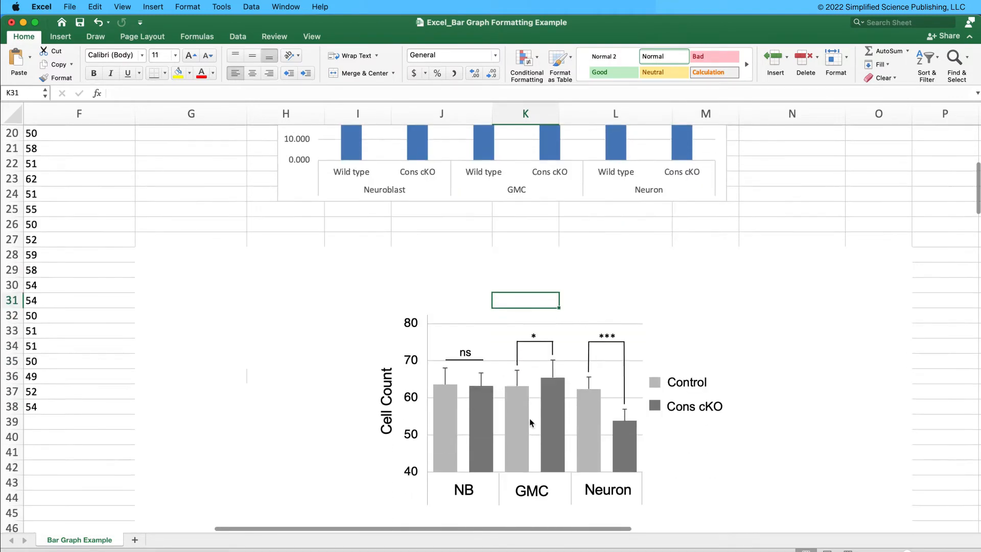
pyautogui.scroll(10, 545, 431)
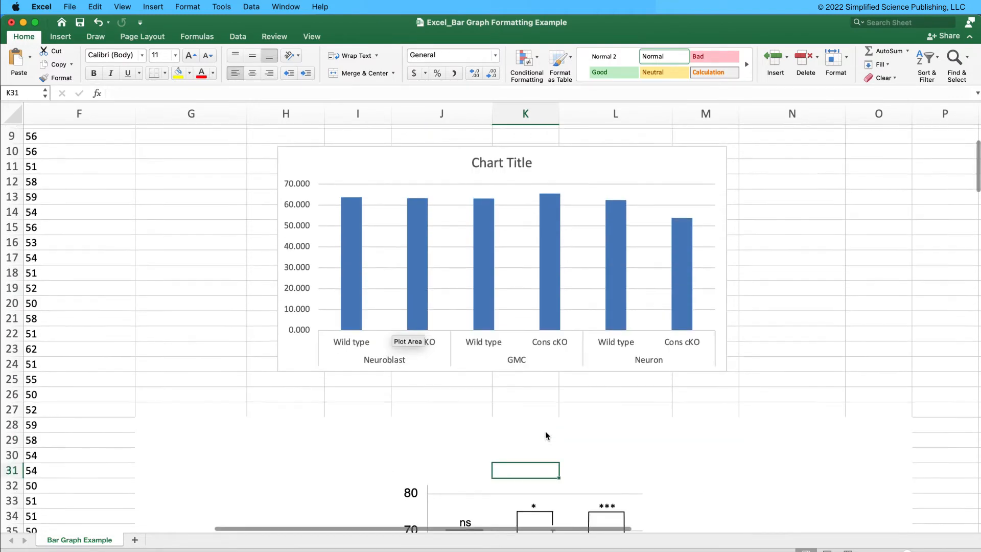
# Step: Duplicate the default bar chart and place the copy beside the original, starting at column N, row 10
pyautogui.click(528, 278)
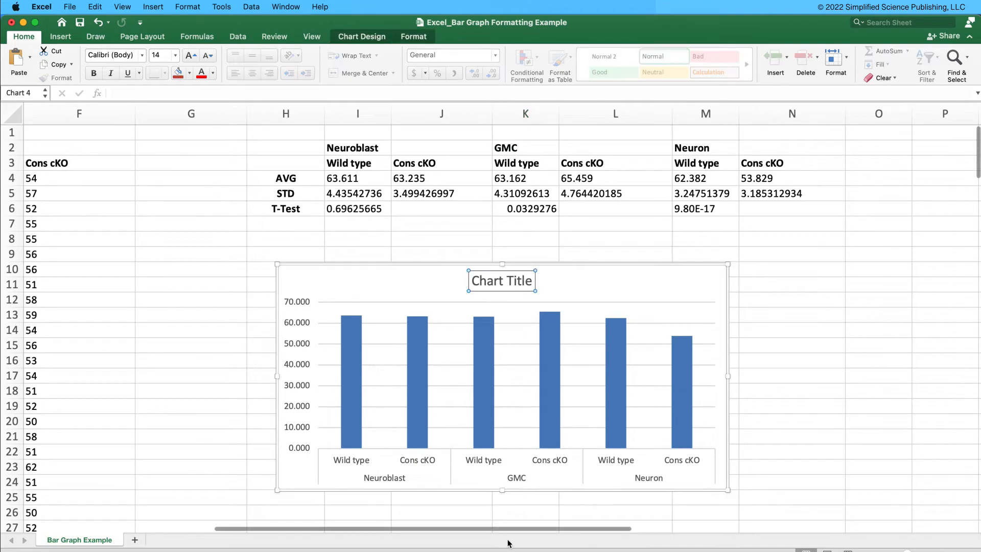
pyautogui.moveTo(500, 533); pyautogui.dragTo(614, 532)
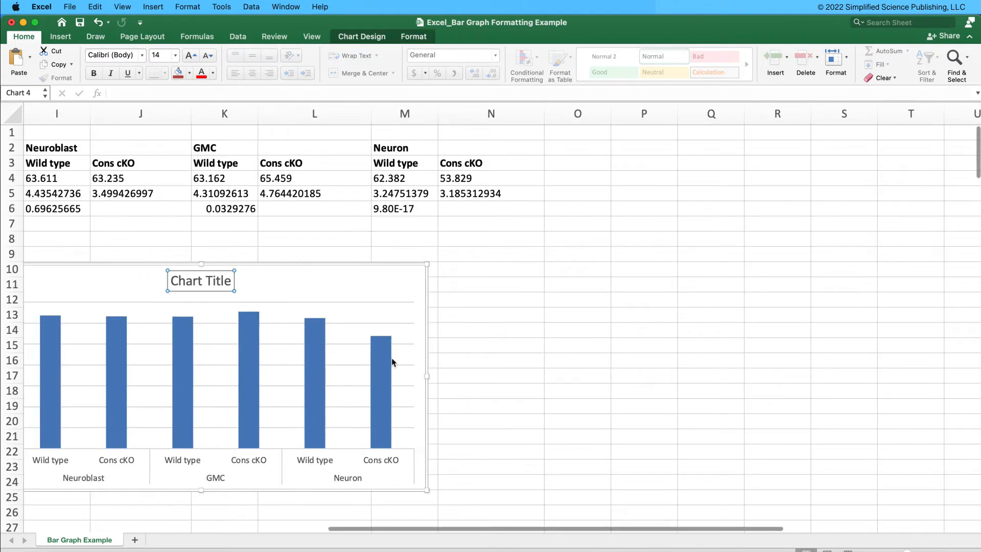
pyautogui.click(344, 267)
pyautogui.press('super+c')
pyautogui.click(500, 284)
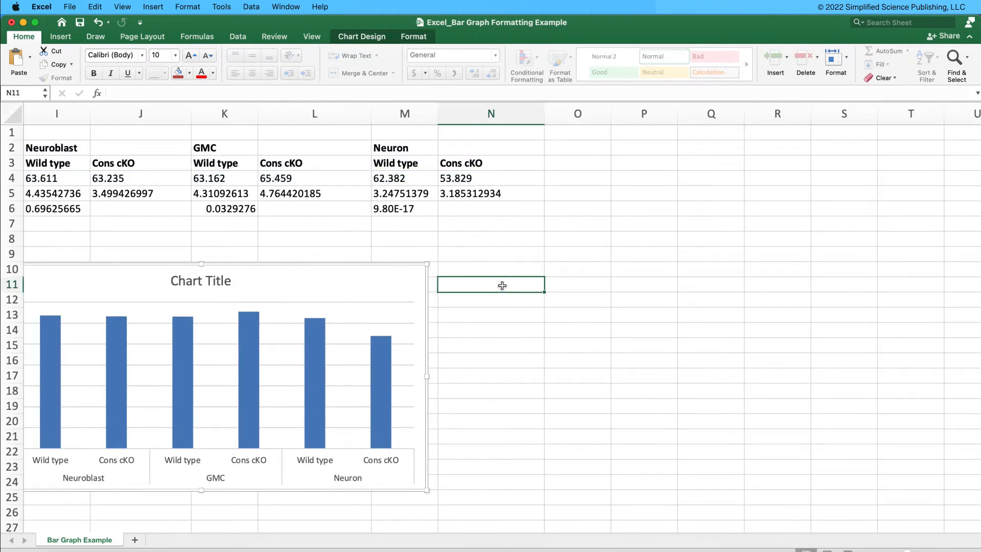
pyautogui.press('super+v')
pyautogui.moveTo(531, 279); pyautogui.dragTo(536, 267)
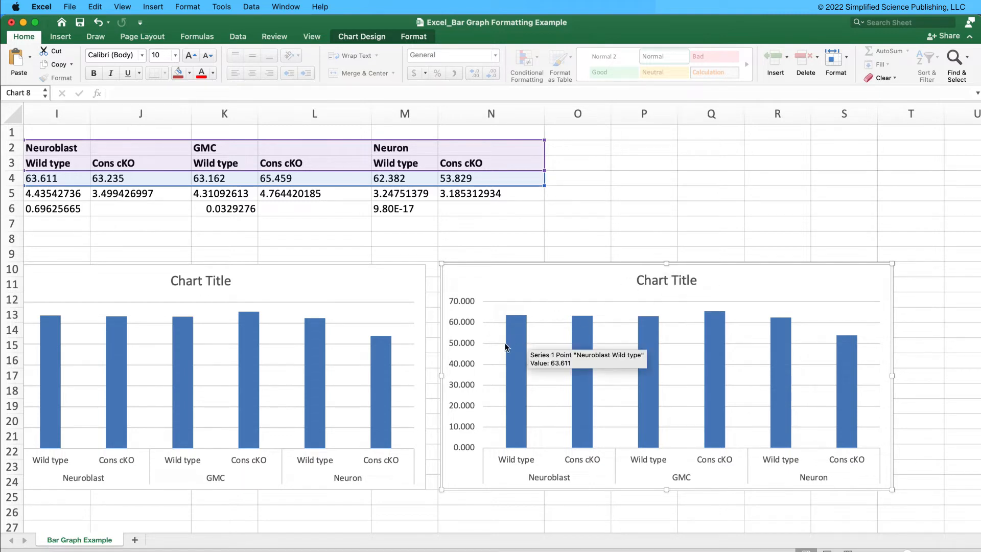
# Step: Open the axis formatting options for the copied chart's vertical axis
pyautogui.rightClick(469, 304)
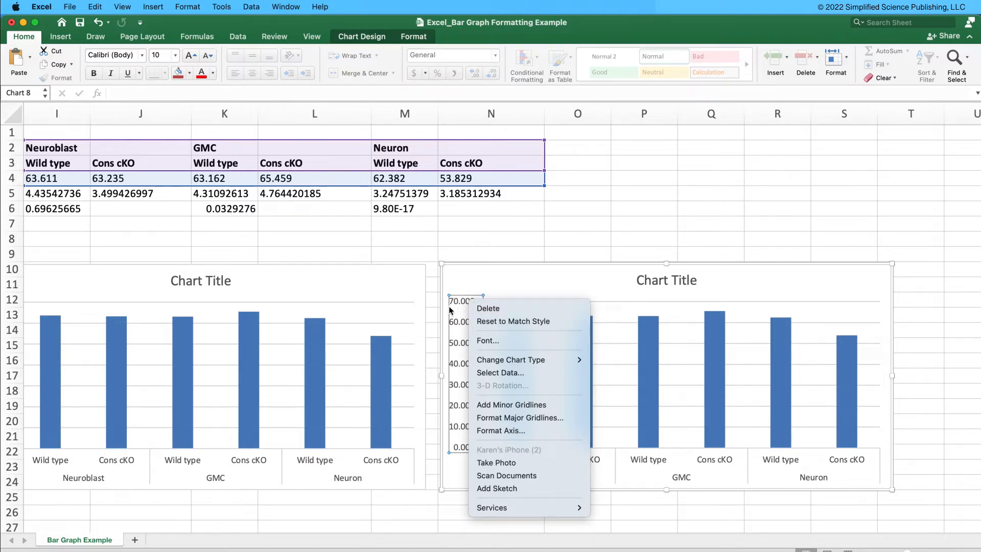
pyautogui.click(504, 432)
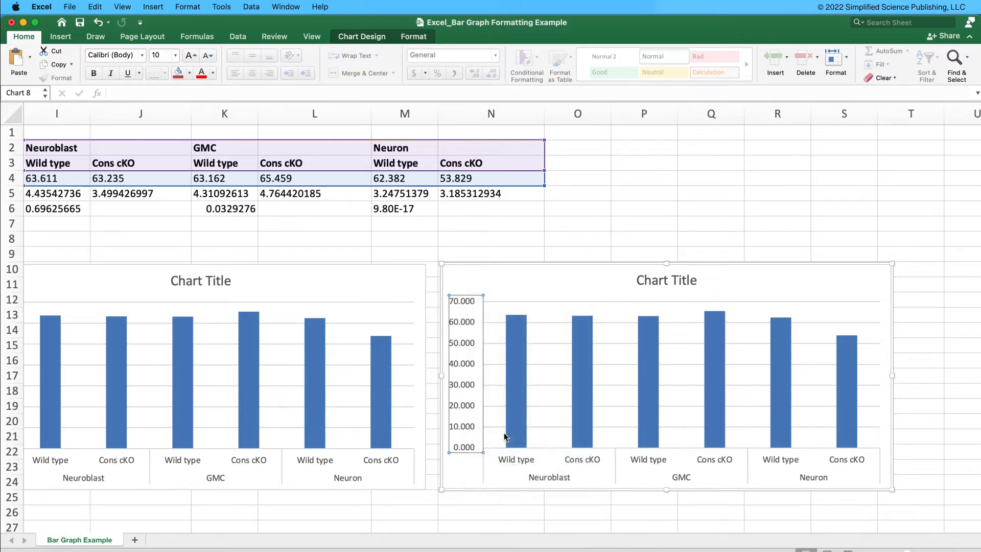
pyautogui.press('super+ctrl+Escape')
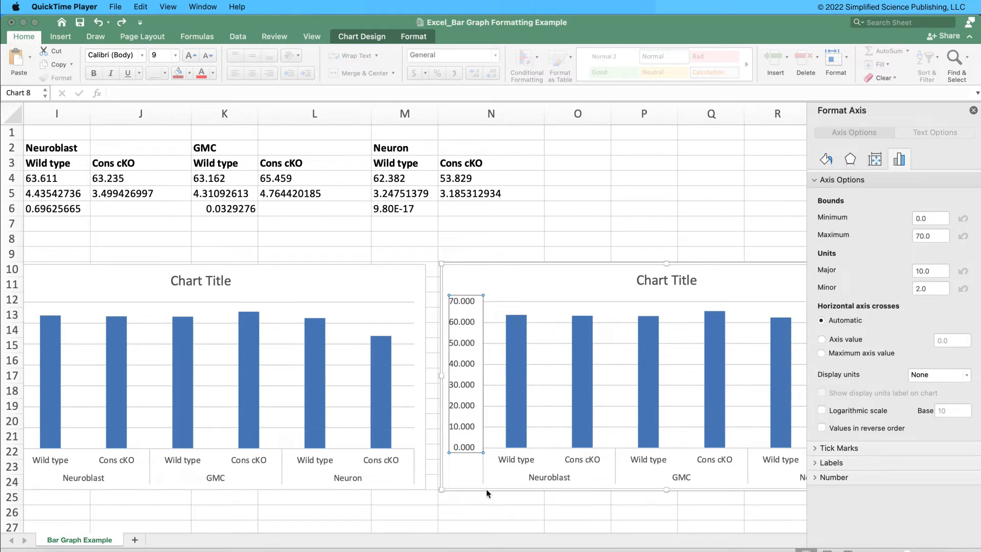
pyautogui.click(625, 537)
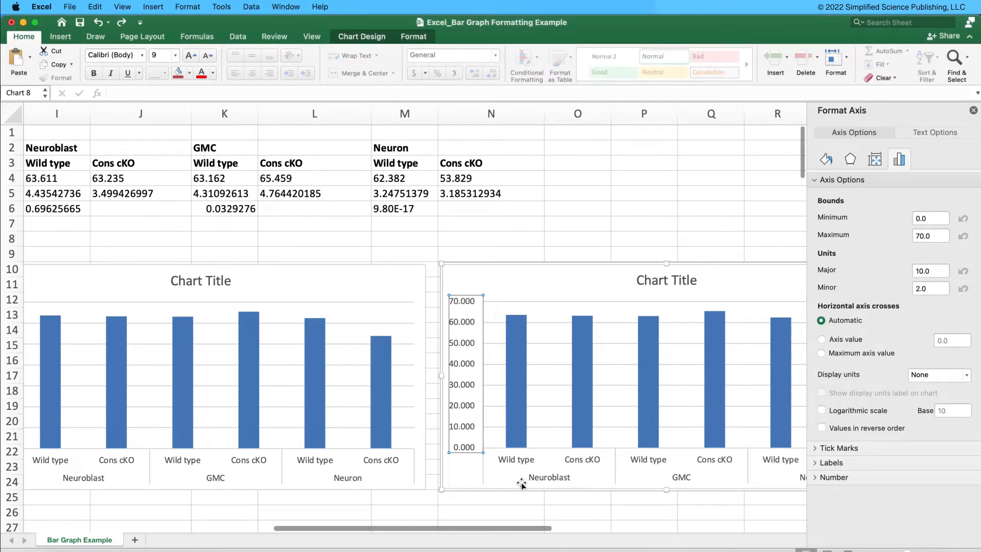
pyautogui.click(504, 530)
pyautogui.moveTo(503, 530); pyautogui.dragTo(556, 526)
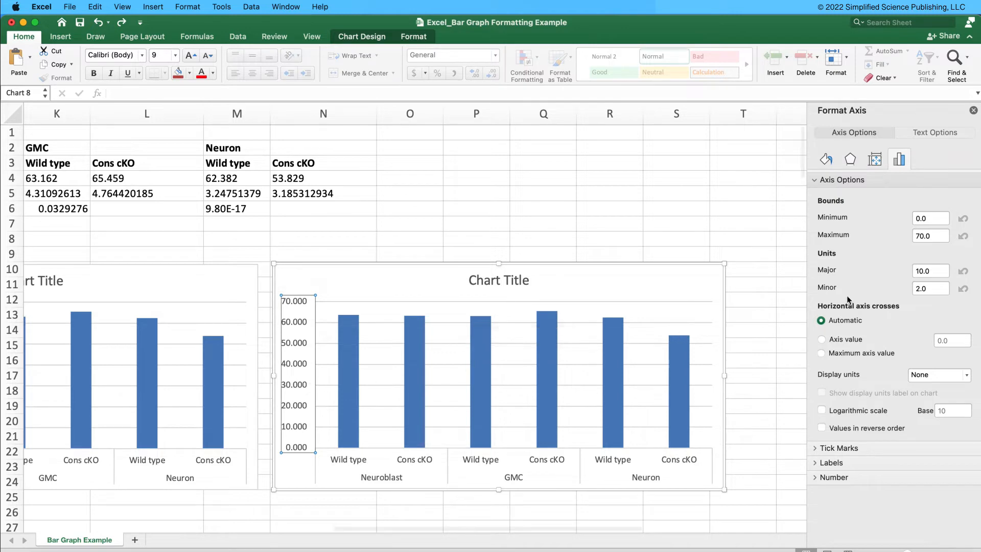
# Step: Set the minimum bound of the copied chart's vertical axis to 30
pyautogui.click(915, 220)
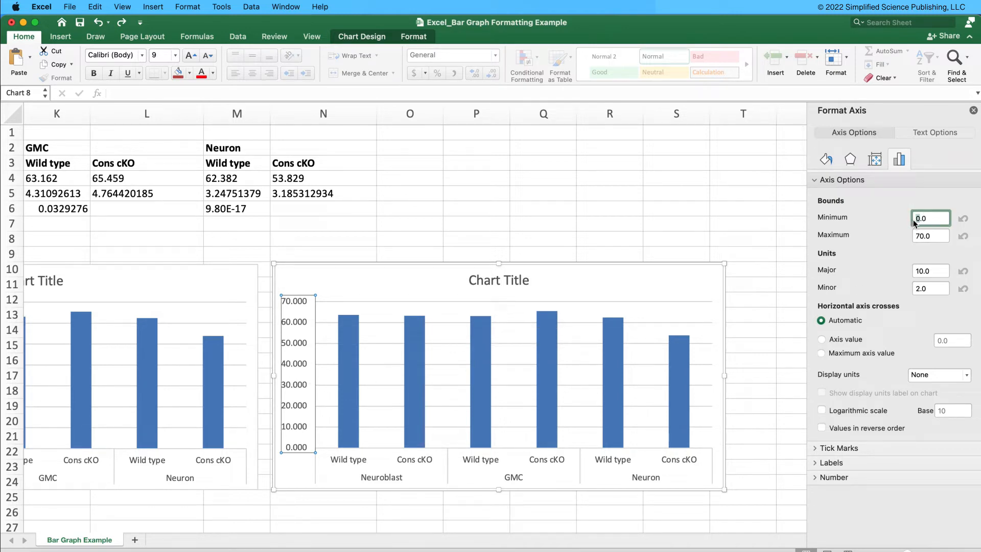
pyautogui.write('3')
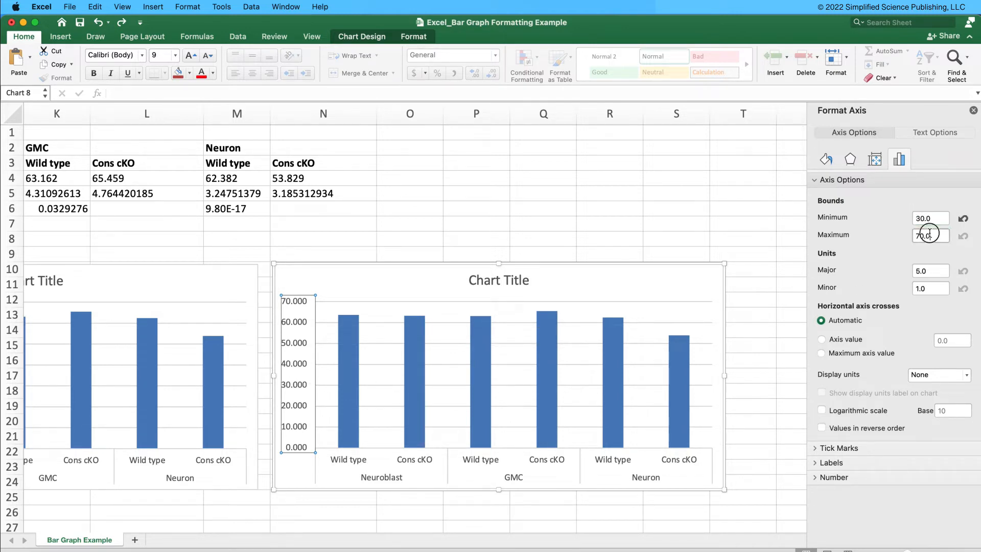
pyautogui.click(930, 234)
# Step: Set the minimum bound of the copied chart's vertical axis to 40
pyautogui.click(915, 219)
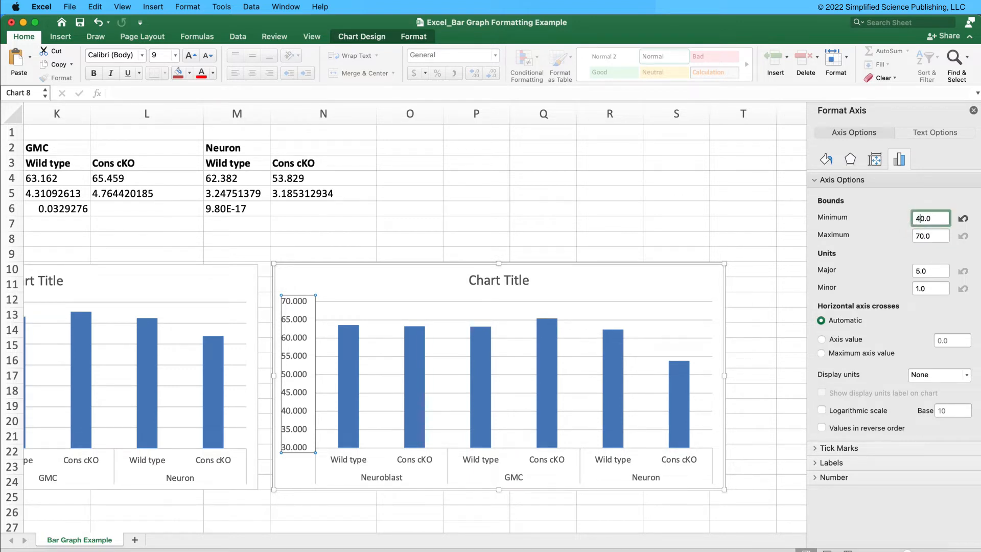
pyautogui.write('4')
pyautogui.press('Return')
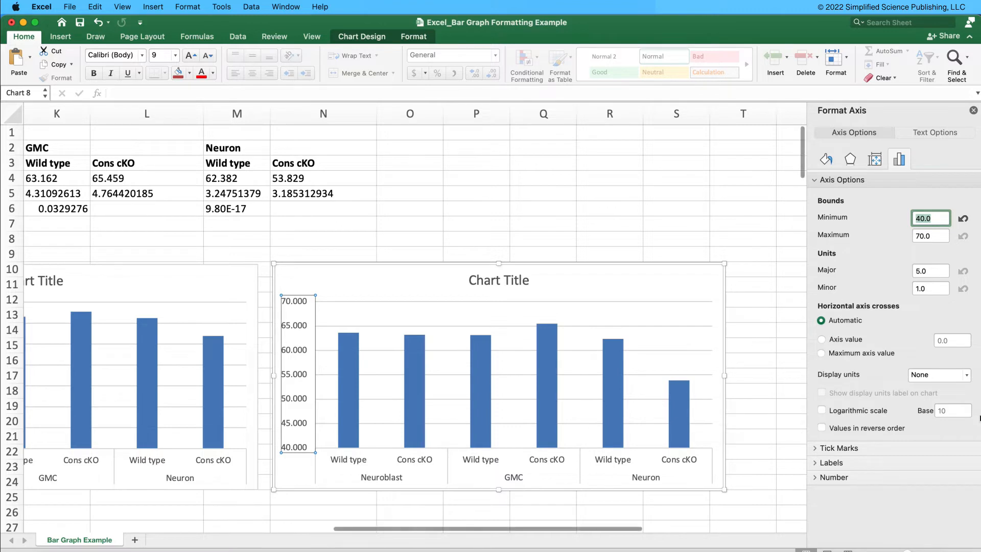
# Step: Set the number format of the vertical axis labels to 0 decimal places
pyautogui.click(854, 476)
pyautogui.scroll(-2, 853, 476)
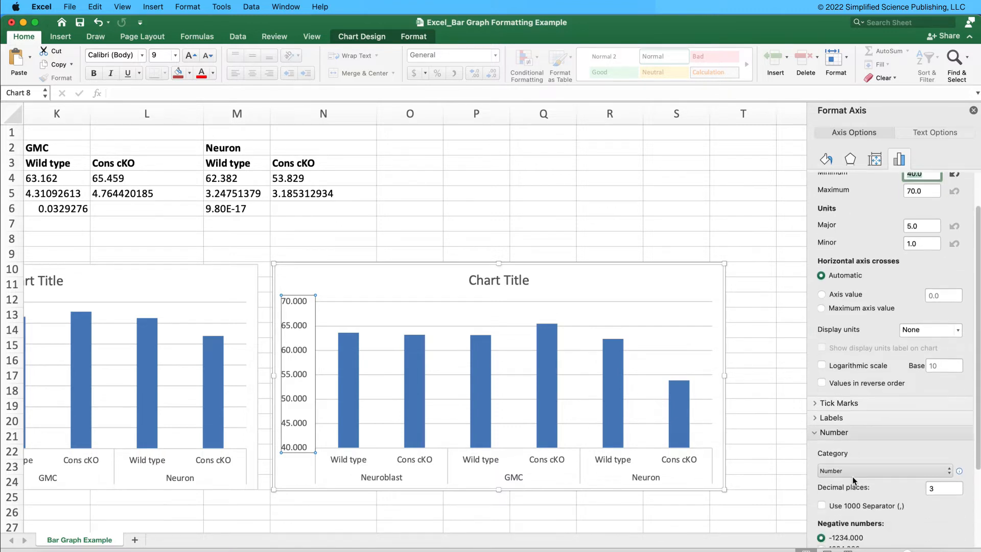
pyautogui.click(936, 489)
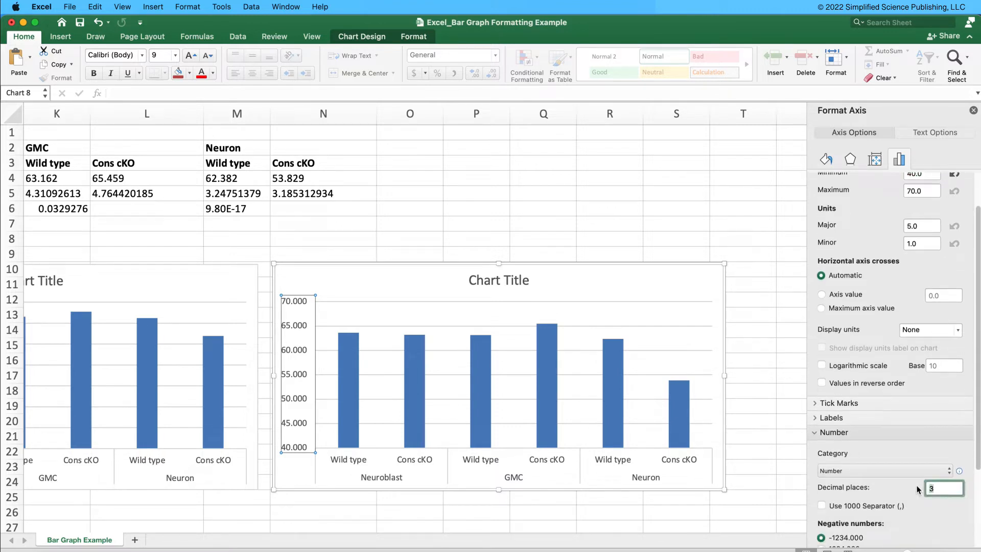
pyautogui.write('0')
pyautogui.press('Return')
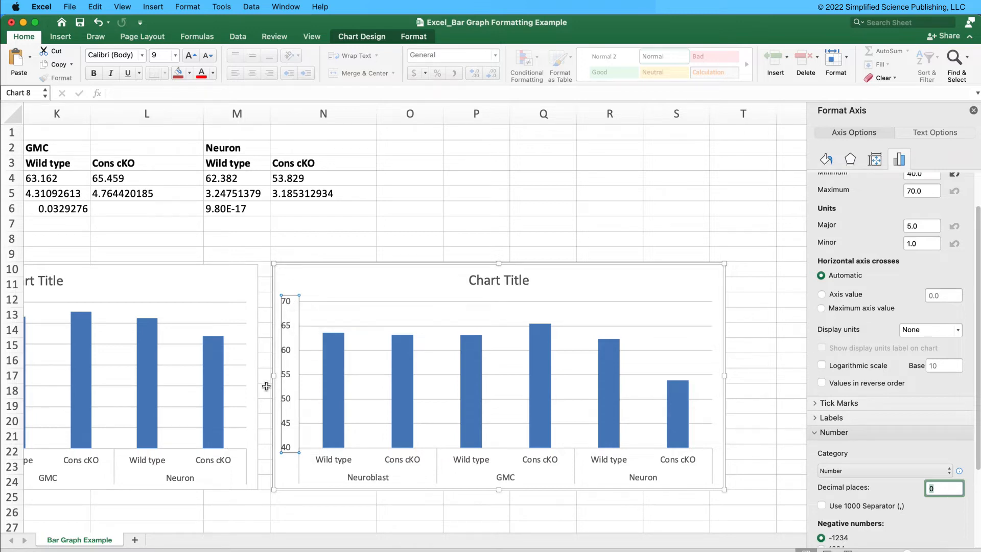
pyautogui.click(861, 433)
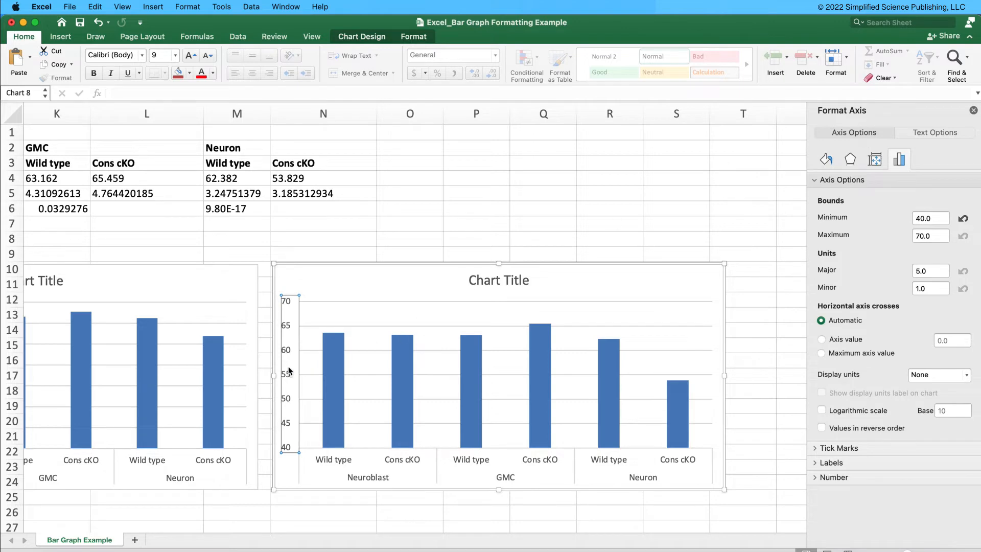
# Step: Set the font of the copied chart's vertical axis labels to Arial at size 12
pyautogui.click(130, 56)
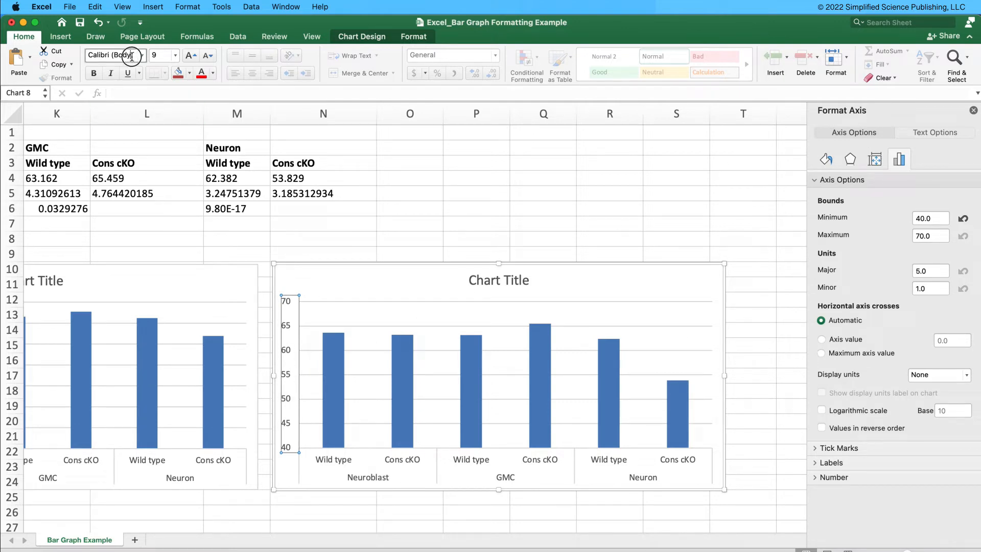
pyautogui.write('Arial')
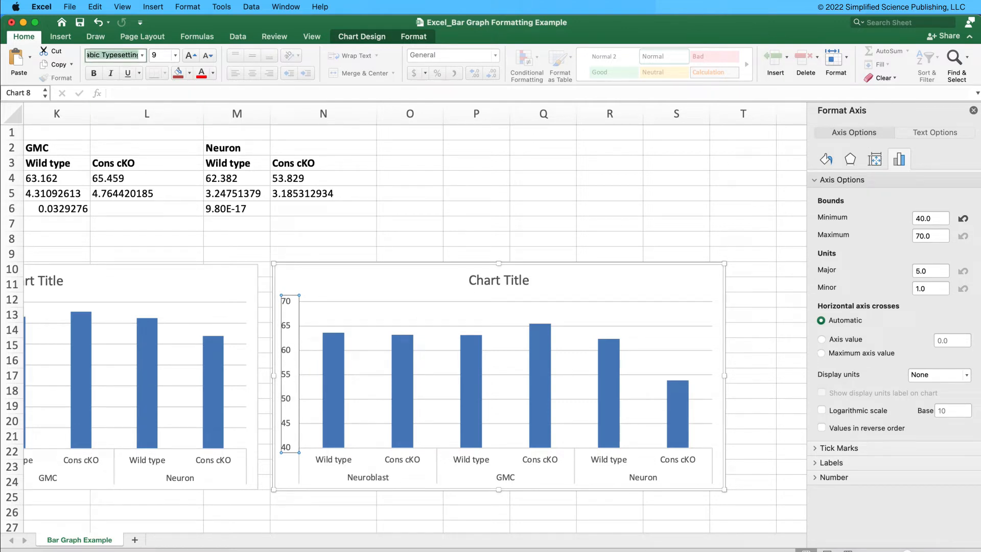
pyautogui.press('Return')
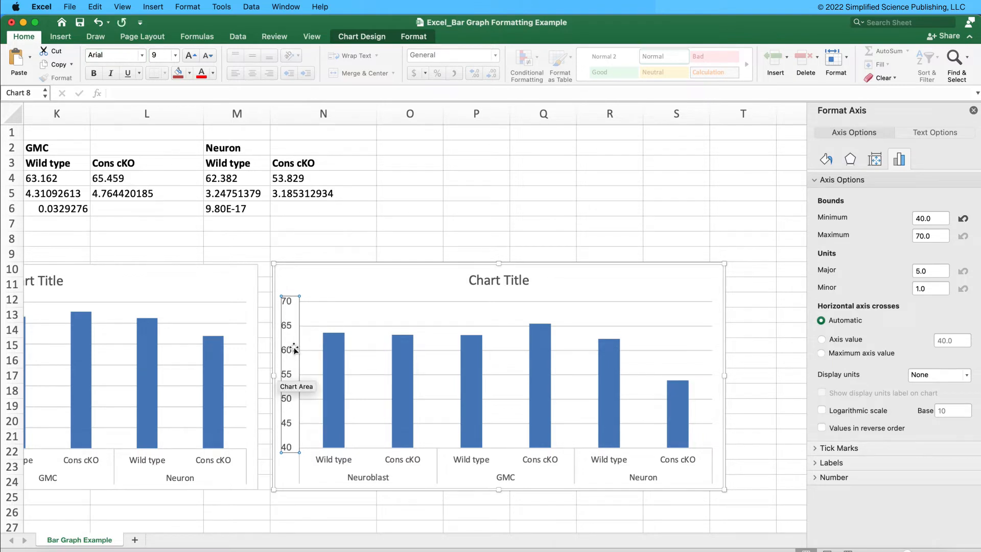
pyautogui.click(154, 54)
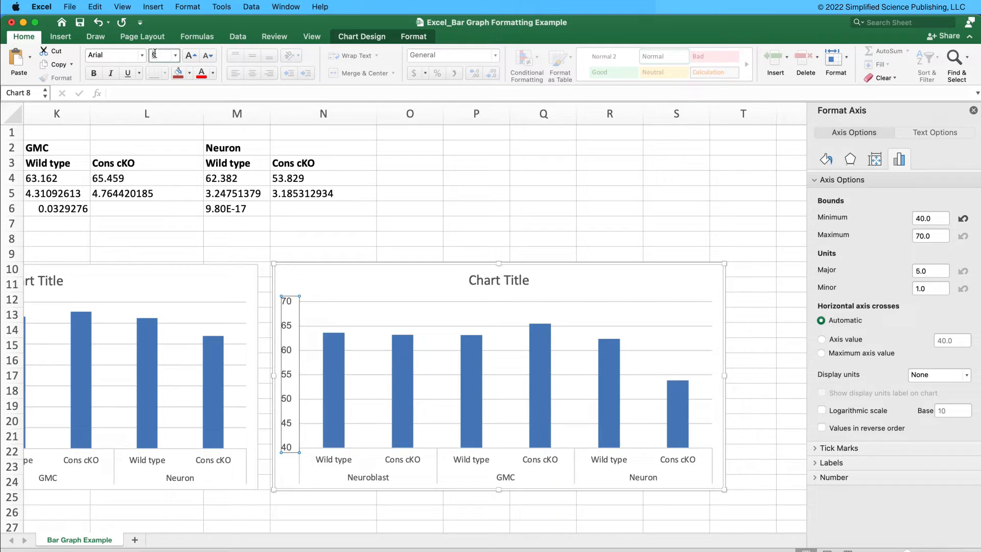
pyautogui.write('12')
pyautogui.press('Return')
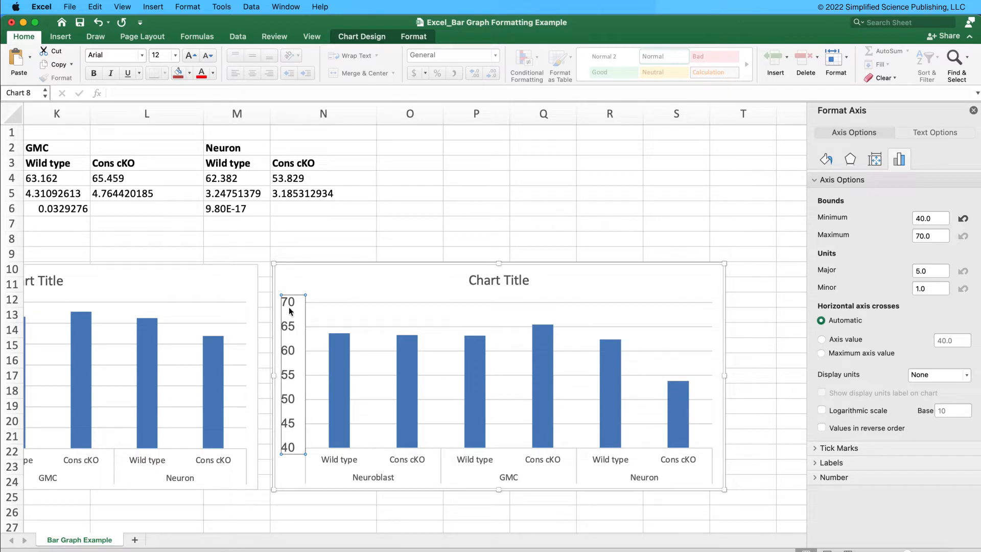
pyautogui.click(309, 283)
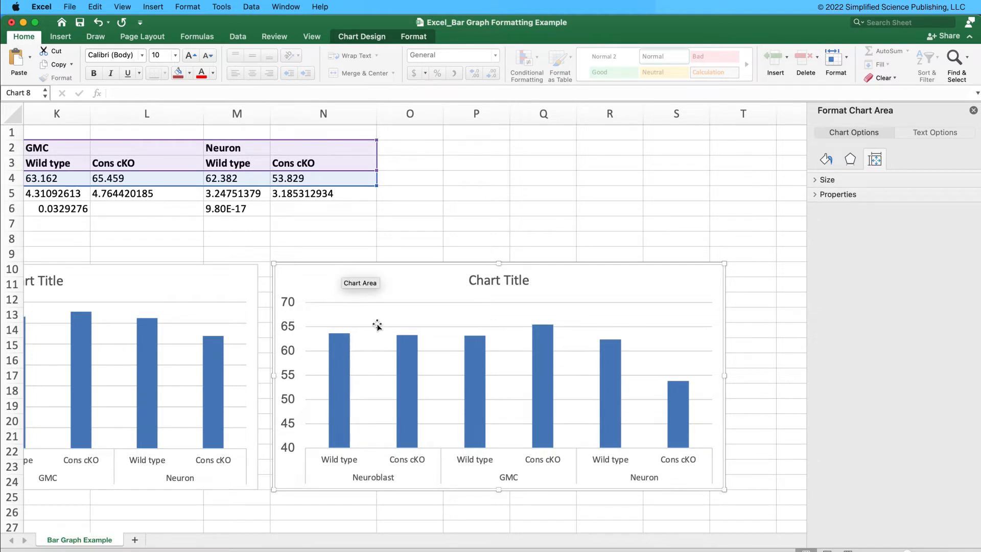
# Step: Set the gap width of the copied chart's data series to 100%
pyautogui.click(343, 356)
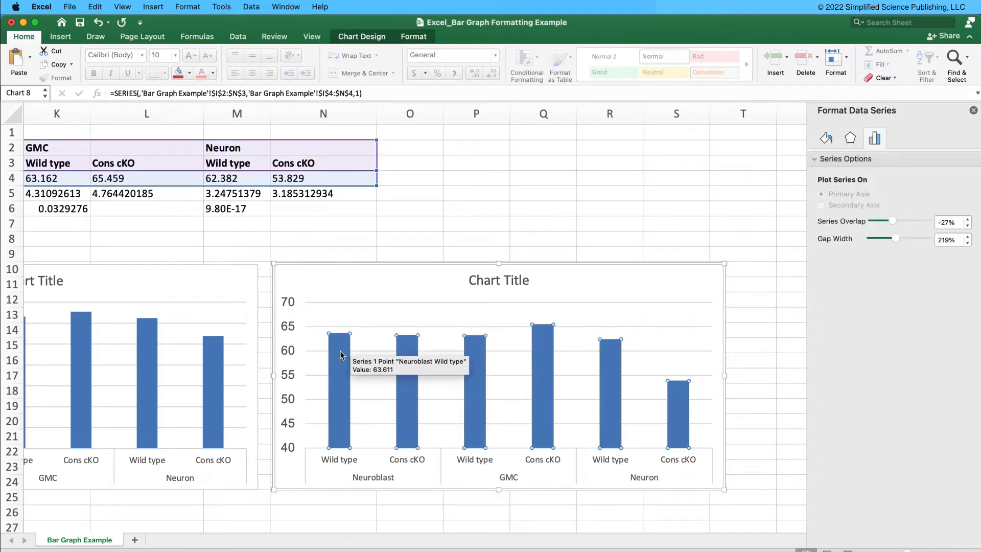
pyautogui.rightClick(342, 355)
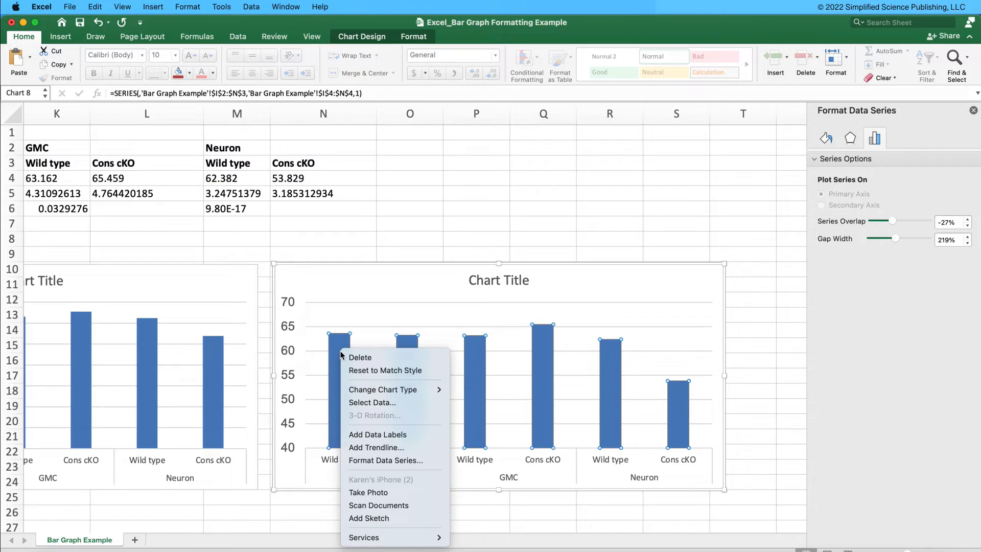
pyautogui.click(377, 461)
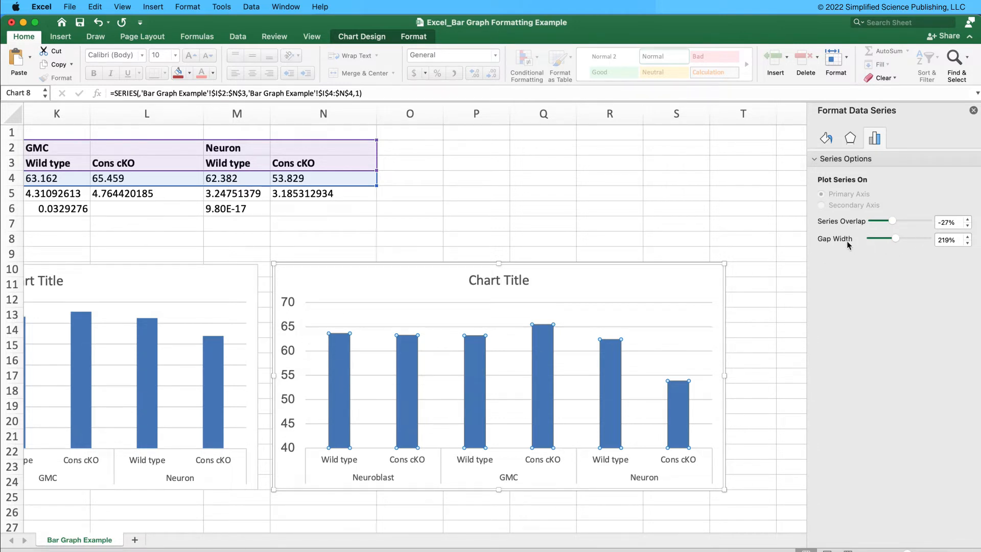
pyautogui.doubleClick(950, 241)
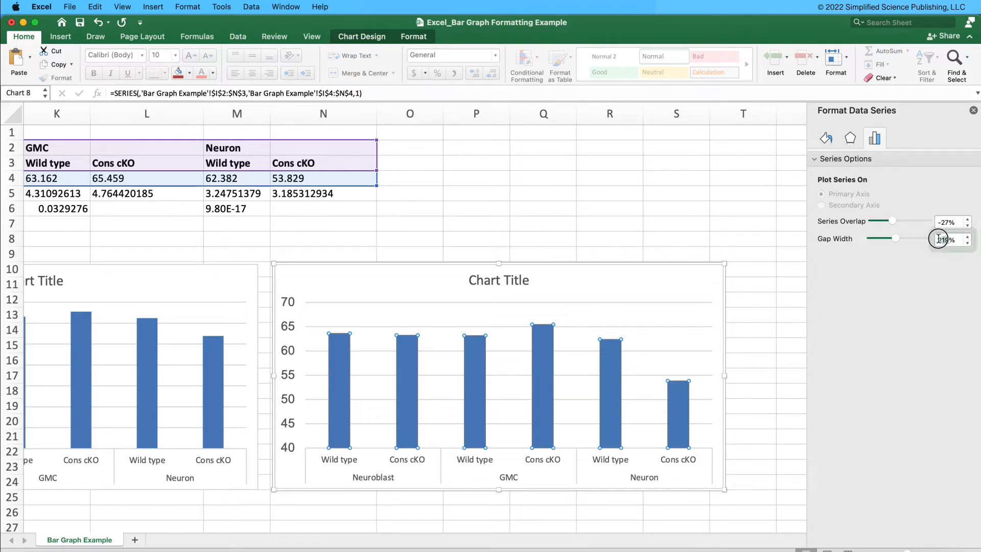
pyautogui.write('1')
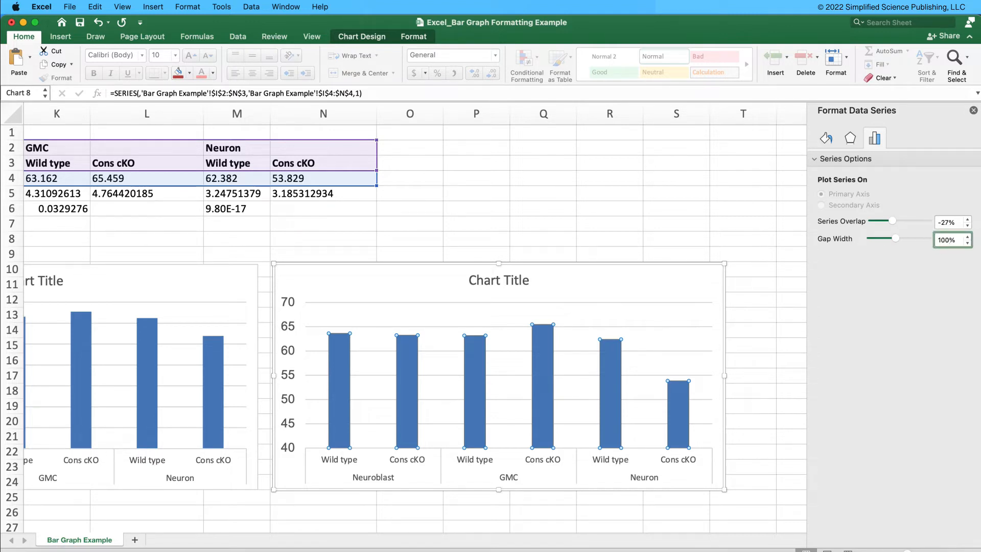
pyautogui.write('00')
pyautogui.press('Return')
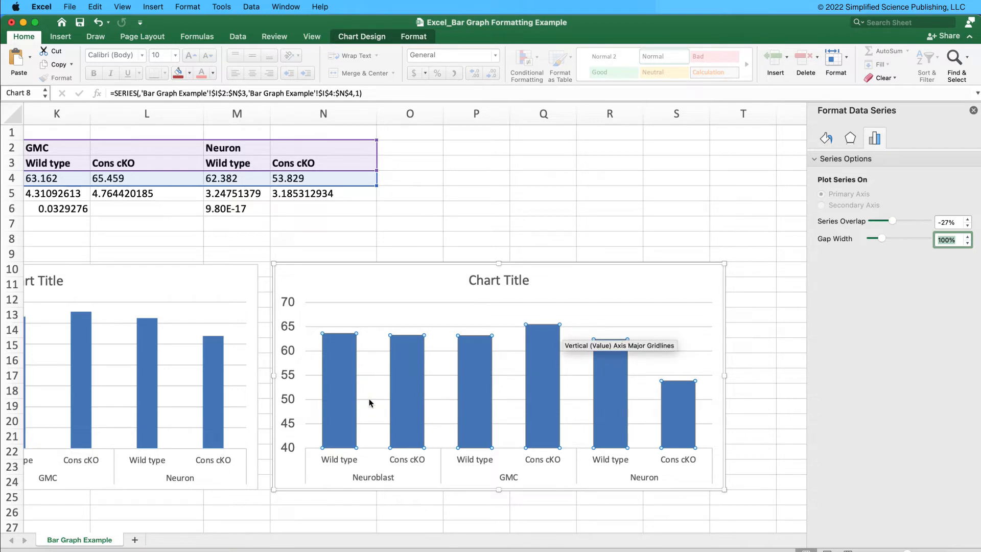
# Step: Set the border of the copied chart's bars to no line
pyautogui.click(850, 139)
pyautogui.click(827, 139)
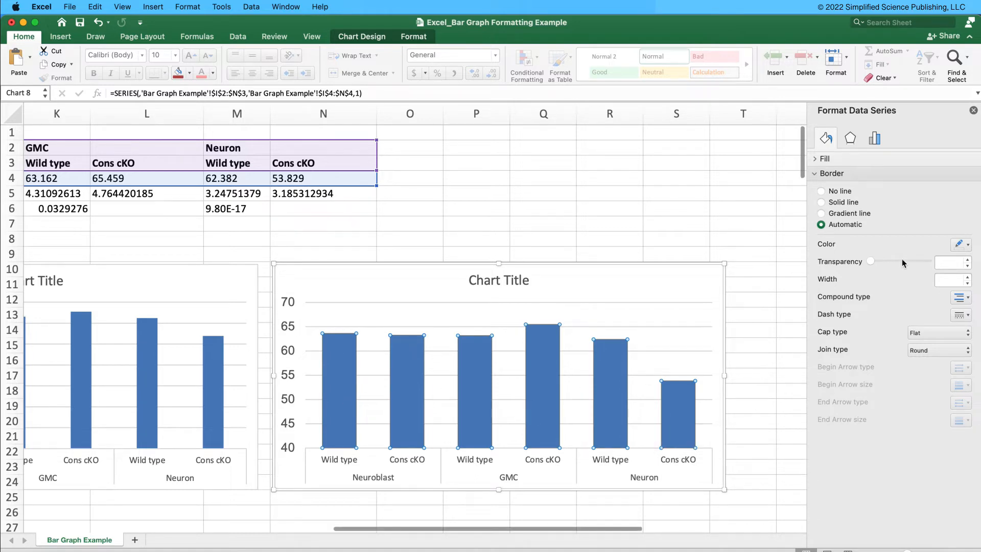
pyautogui.click(954, 246)
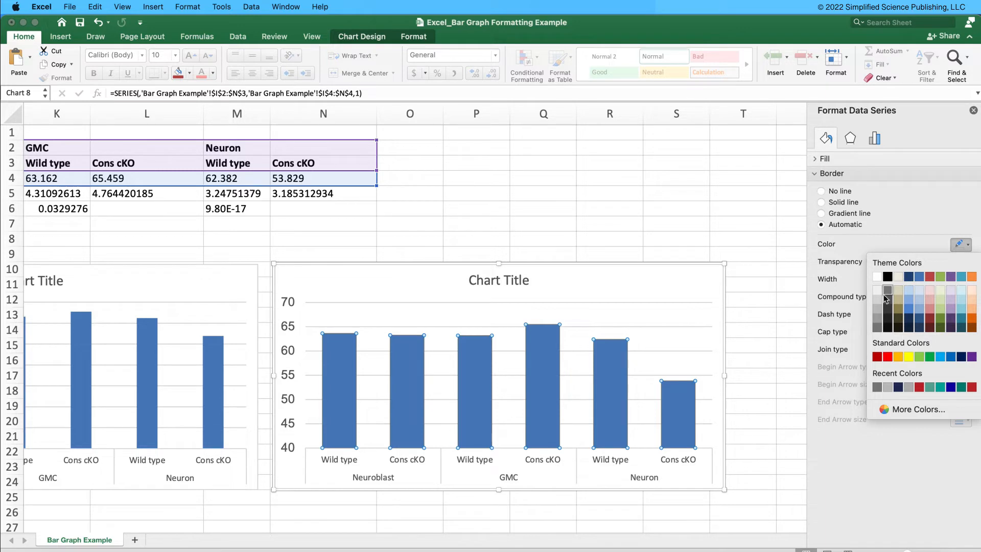
pyautogui.click(879, 301)
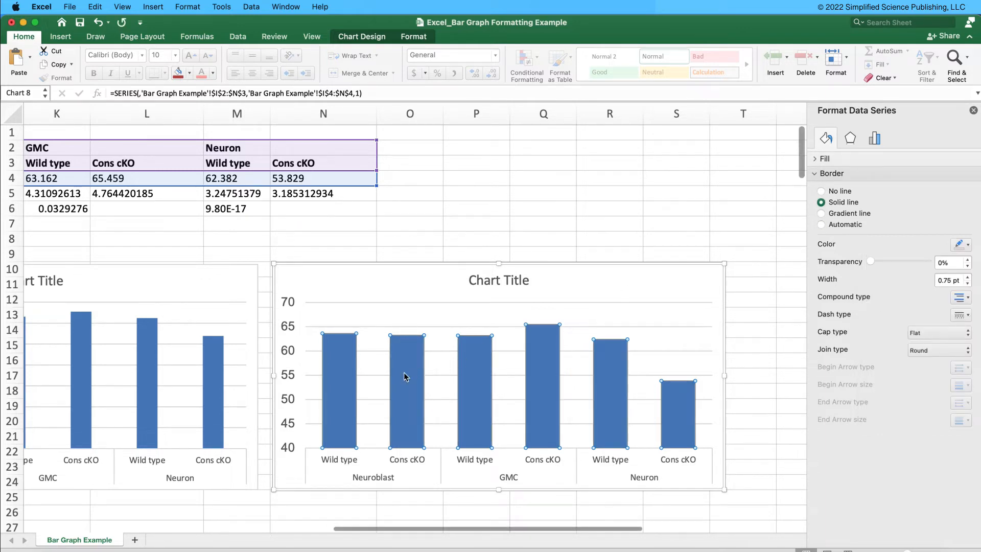
pyautogui.click(844, 192)
# Step: Fill all bars of the copied chart's data series with solid light gray
pyautogui.click(824, 158)
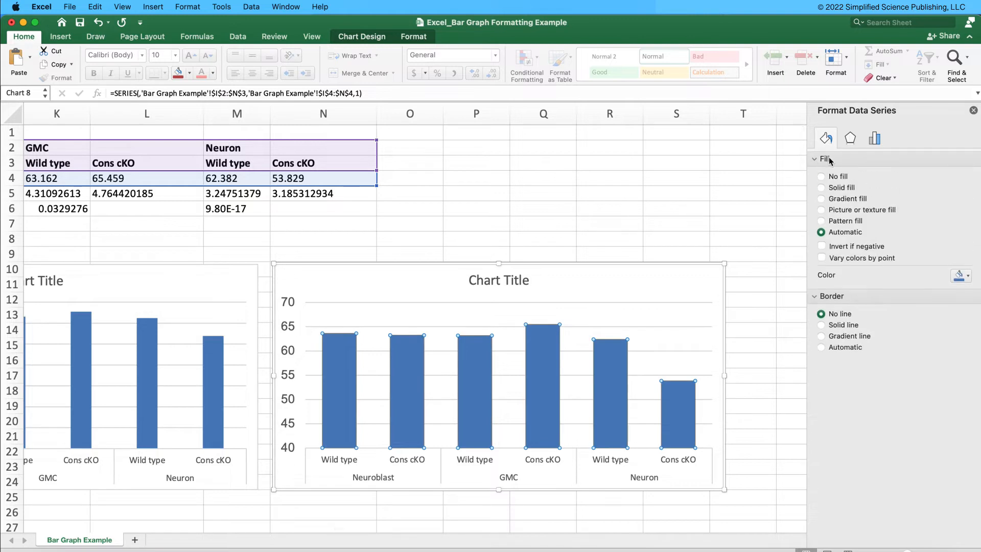
pyautogui.click(962, 277)
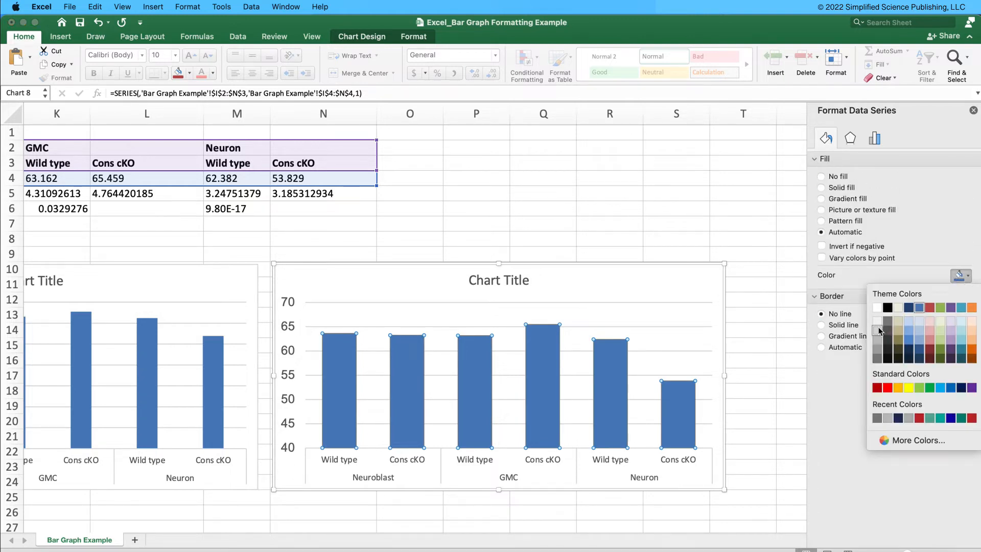
pyautogui.click(877, 331)
pyautogui.click(404, 296)
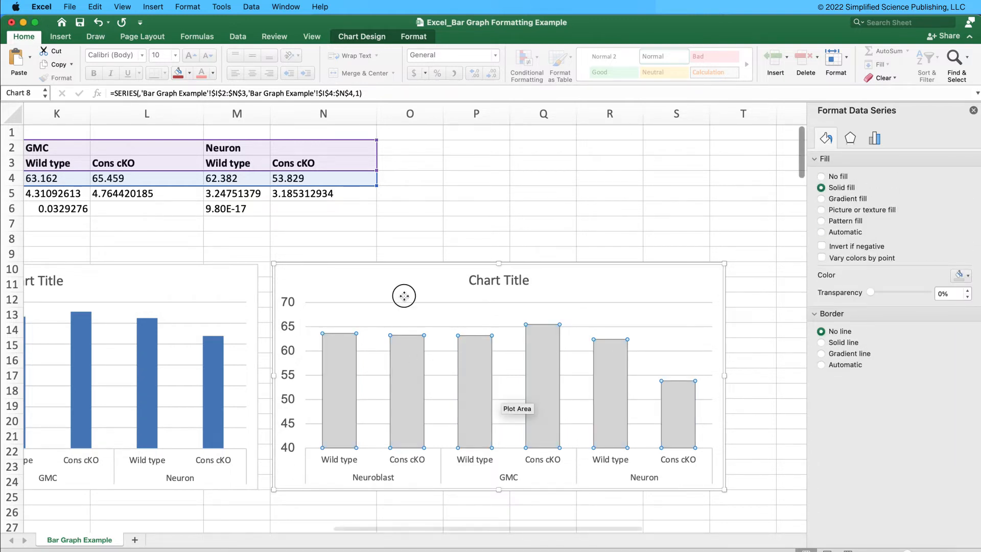
# Step: Fill the three Wild type bars of the Neuroblast, GMC and Neuron groups with dark gray
pyautogui.click(345, 353)
pyautogui.click(345, 355)
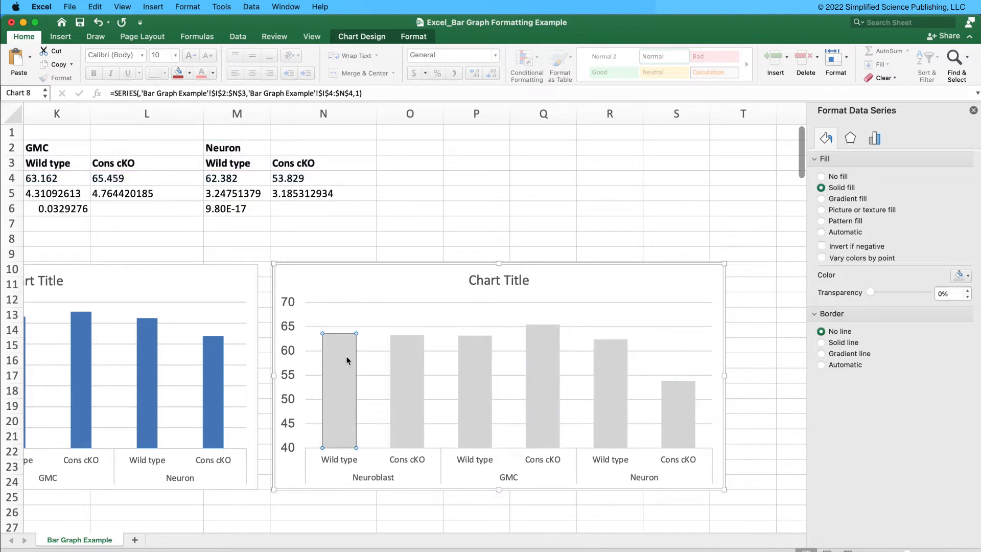
pyautogui.click(961, 276)
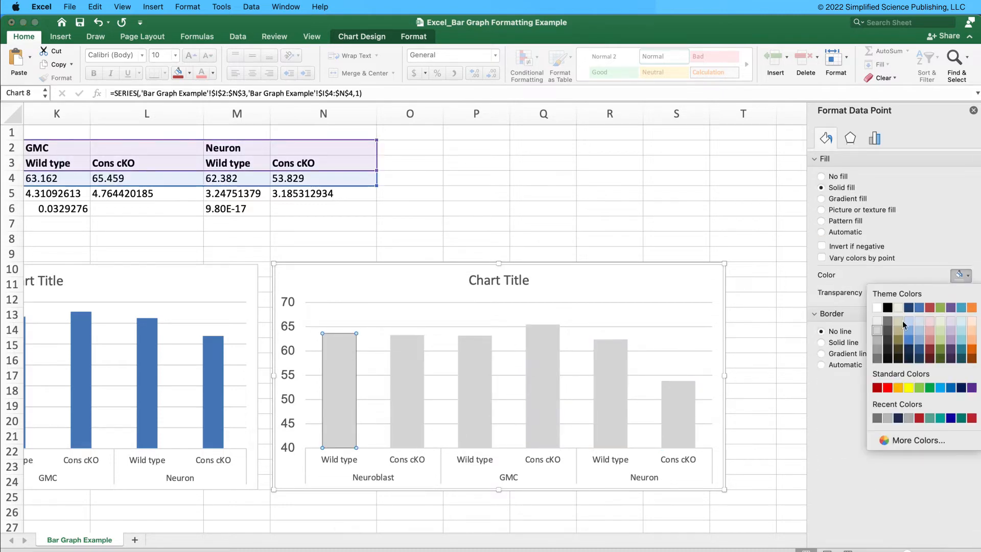
pyautogui.click(878, 358)
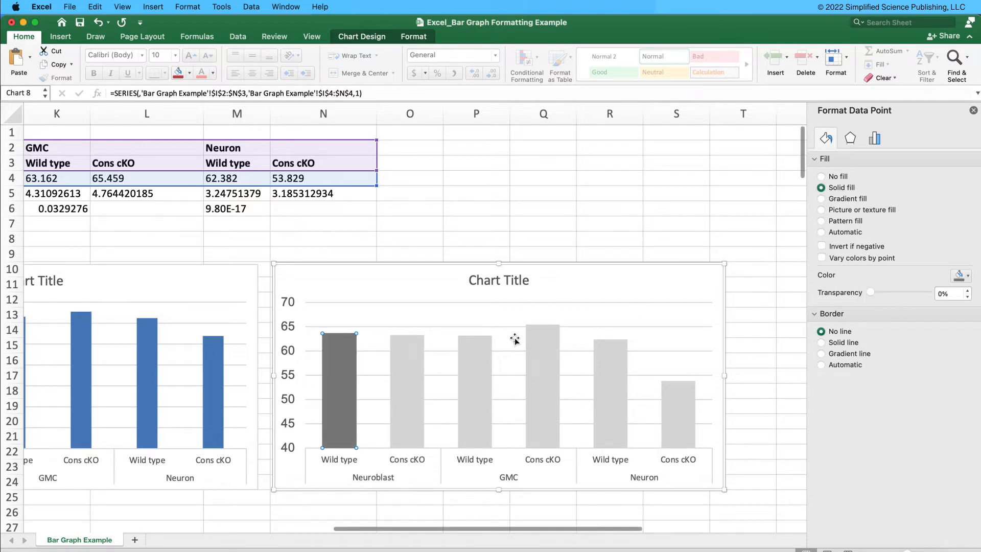
pyautogui.click(481, 363)
pyautogui.click(961, 276)
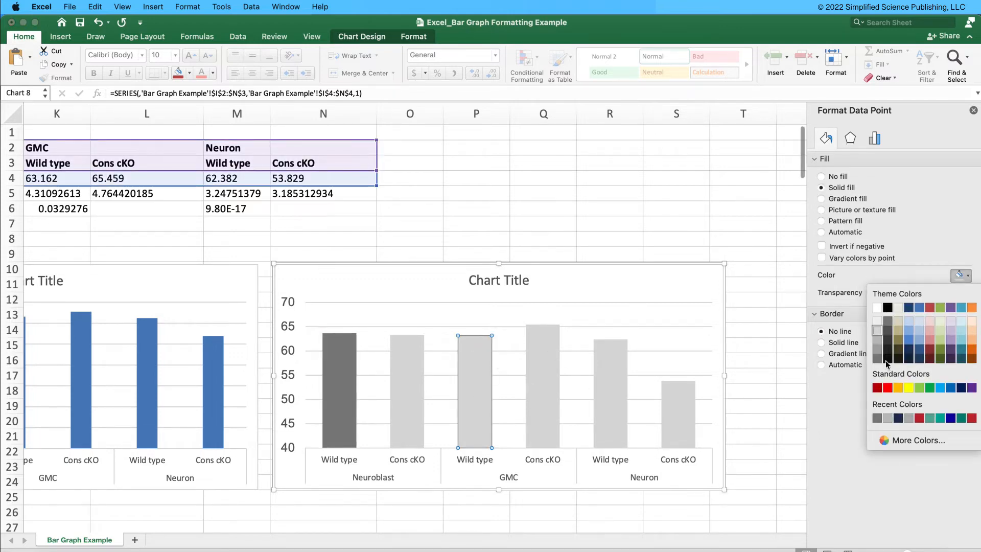
pyautogui.click(878, 357)
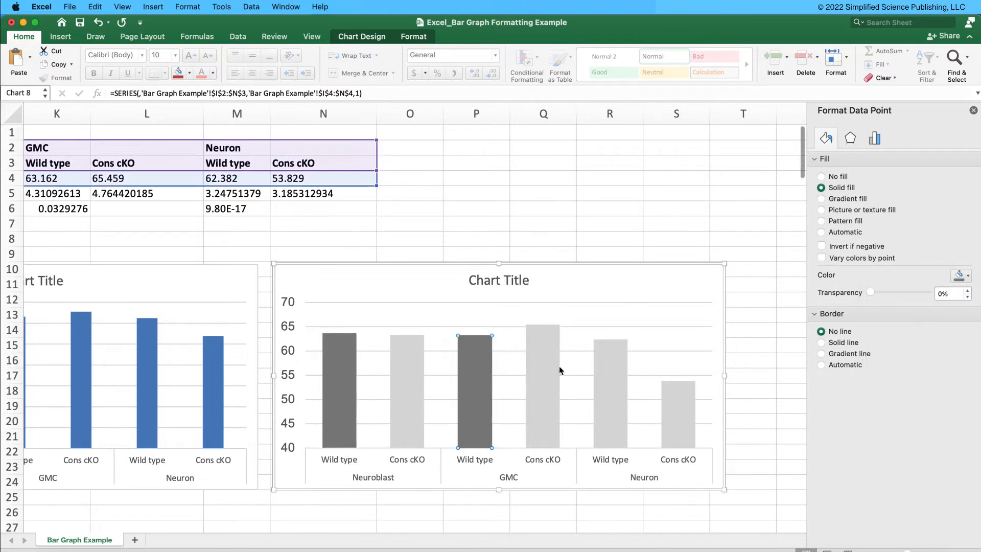
pyautogui.click(621, 369)
pyautogui.click(959, 277)
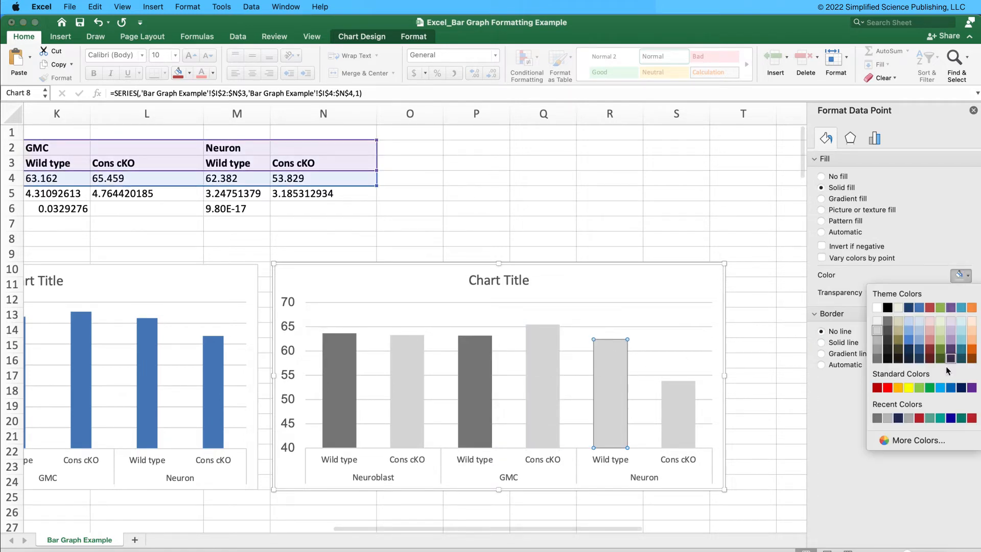
pyautogui.click(876, 415)
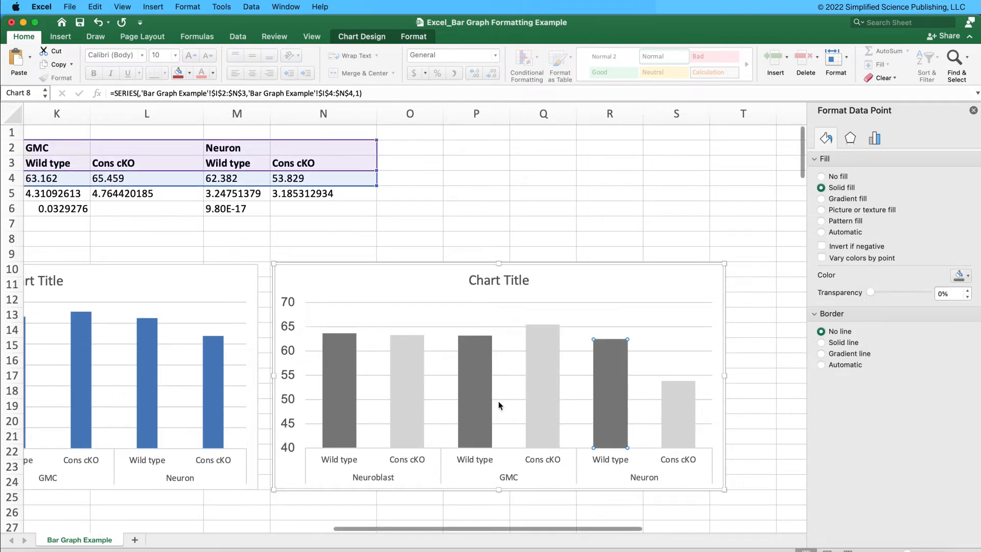
# Step: Fill the three Cons cKO bars of the Neuroblast, GMC and Neuron groups with medium gray
pyautogui.click(404, 397)
pyautogui.click(420, 396)
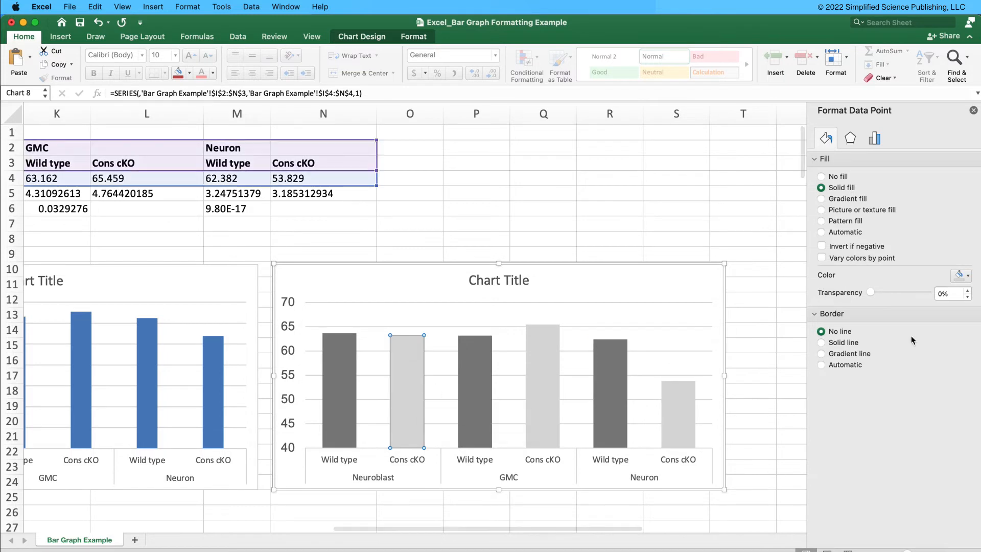
pyautogui.click(954, 278)
pyautogui.click(881, 346)
pyautogui.click(547, 373)
pyautogui.click(959, 277)
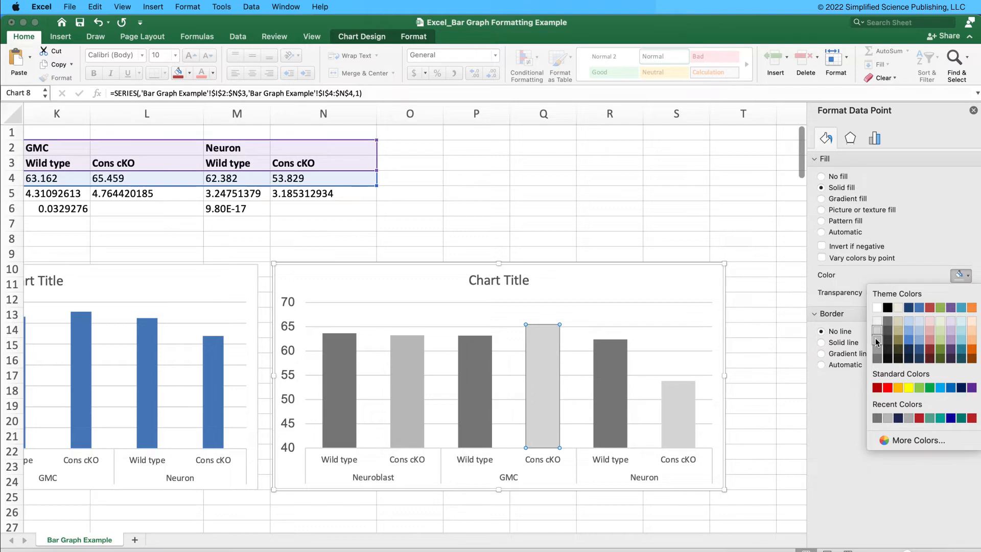
pyautogui.click(877, 343)
pyautogui.click(670, 387)
pyautogui.click(959, 276)
pyautogui.click(877, 341)
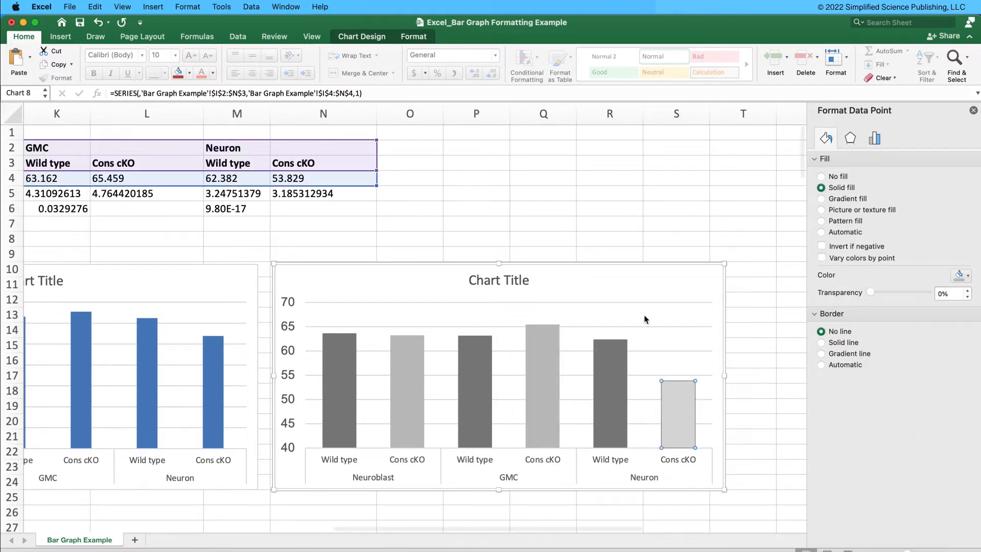
pyautogui.click(660, 238)
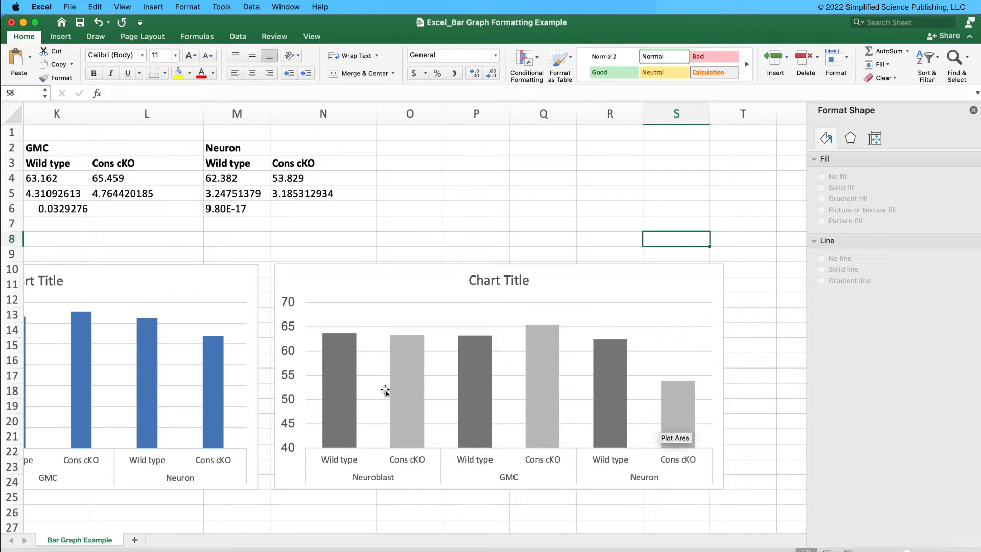
# Step: Add Standard Deviation error bars to the copied chart's data series
pyautogui.click(341, 391)
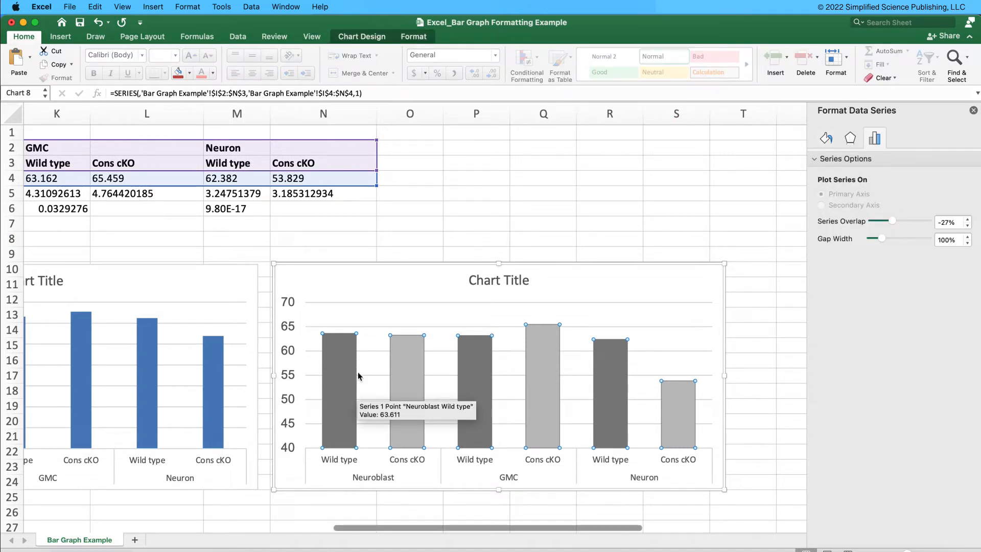
pyautogui.moveTo(366, 527); pyautogui.dragTo(274, 530)
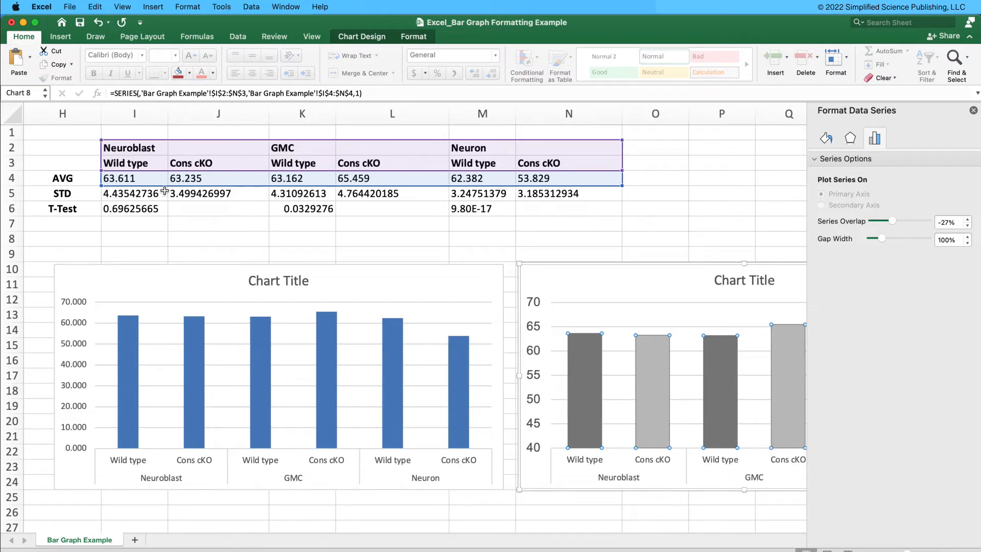
pyautogui.click(362, 37)
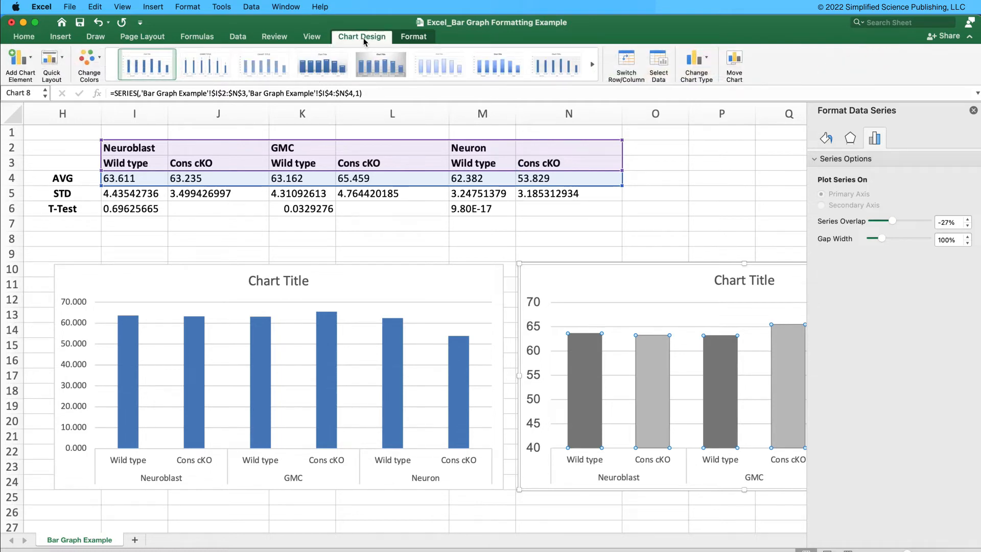
pyautogui.click(31, 59)
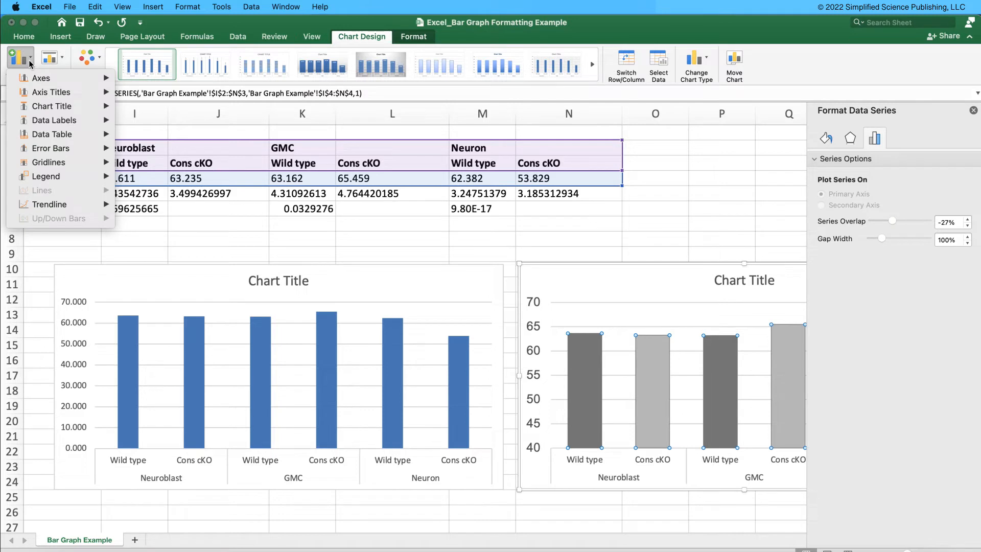
pyautogui.moveTo(20, 149)
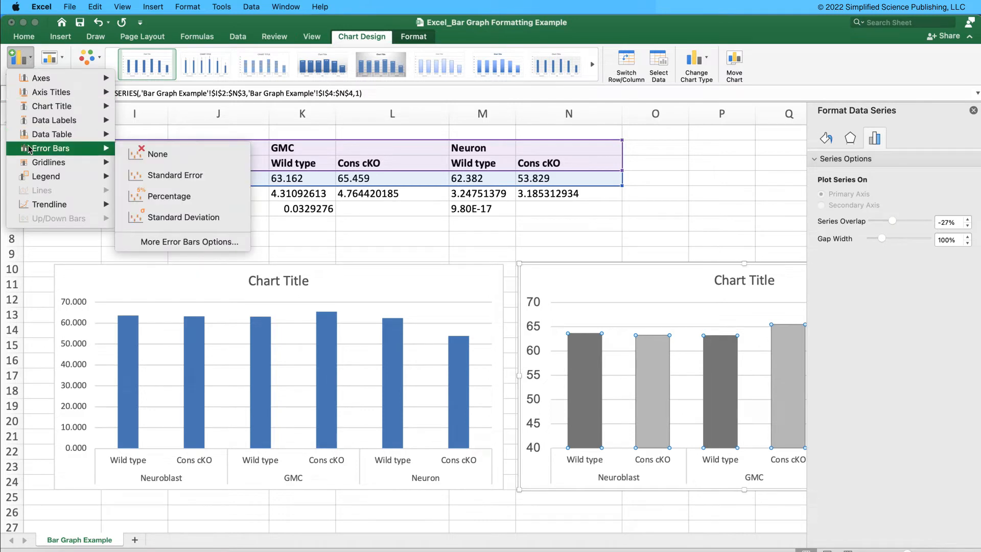
pyautogui.click(184, 218)
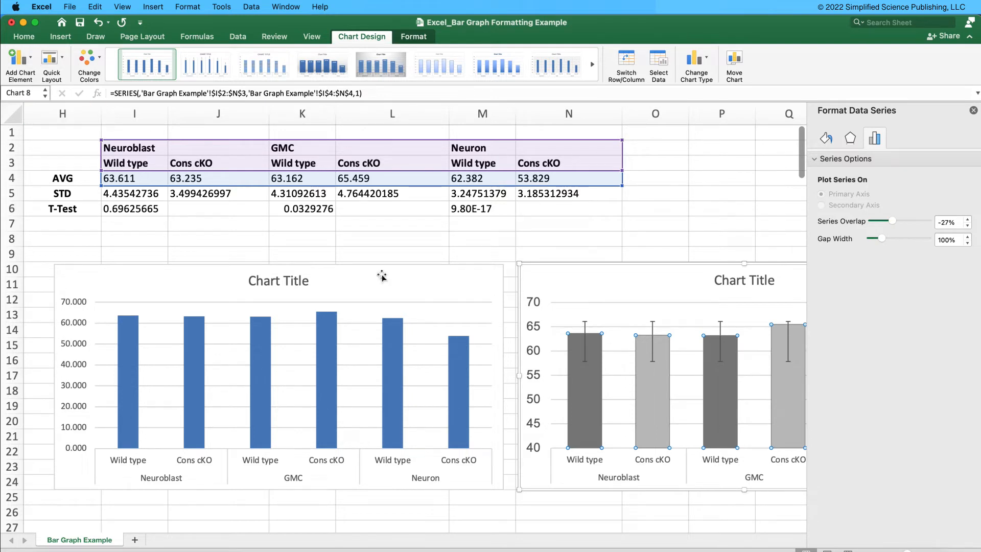
# Step: Set the copied chart's error bars to custom positive and negative values from STD cells I5:N5, with the direction set to Plus
pyautogui.click(586, 326)
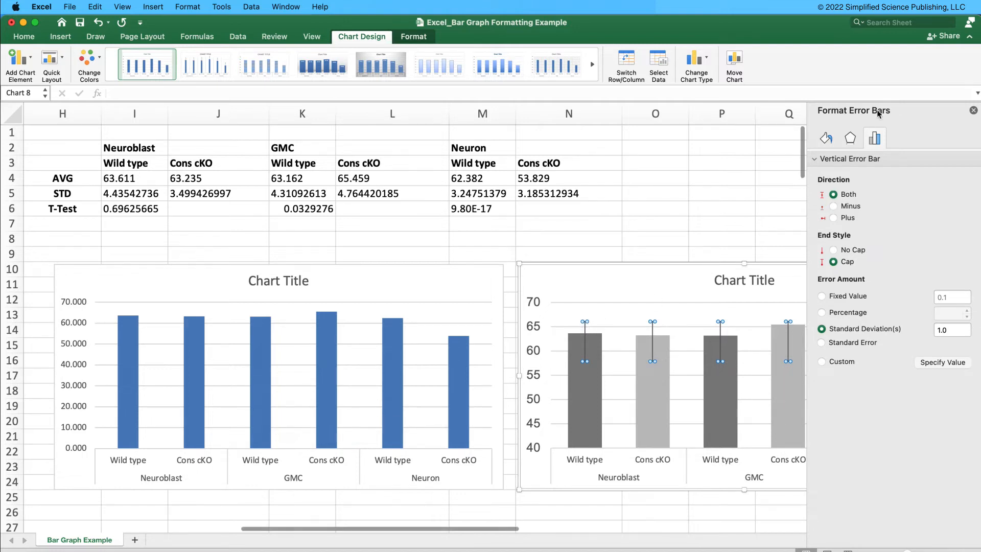
pyautogui.rightClick(586, 324)
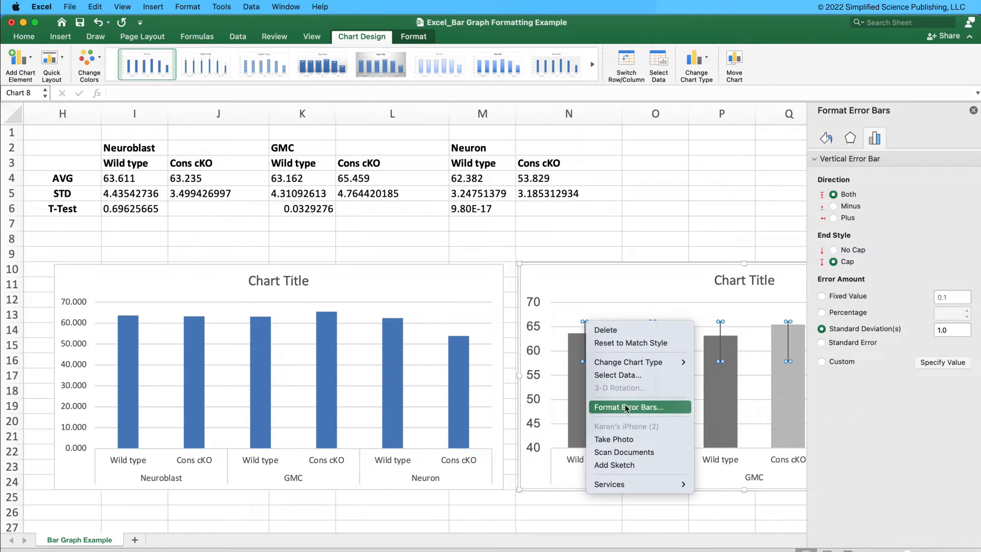
pyautogui.click(583, 324)
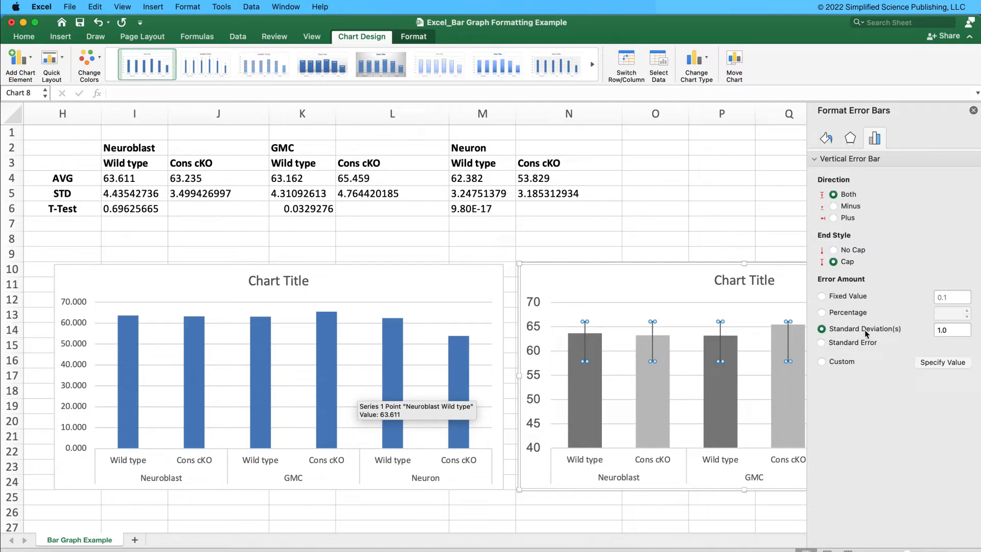
pyautogui.click(841, 361)
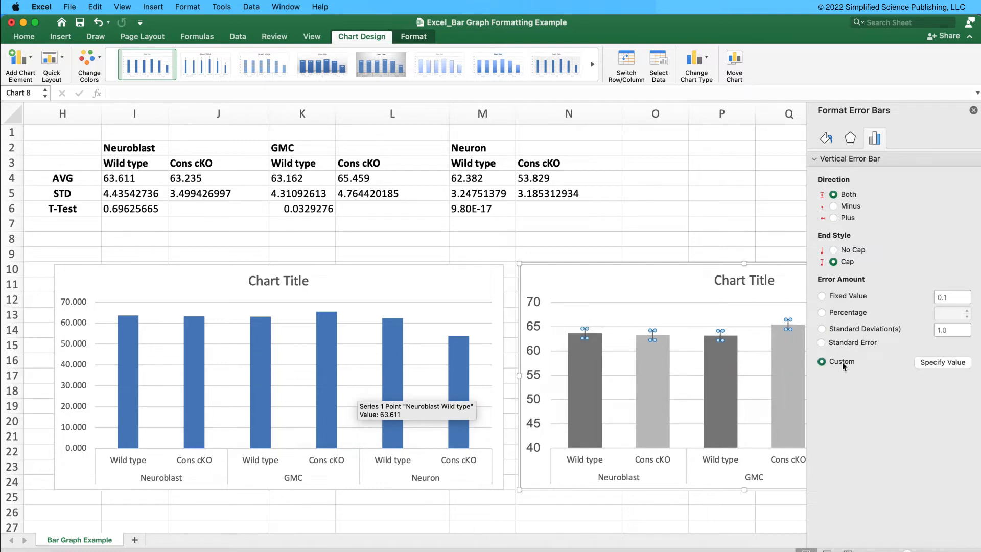
pyautogui.click(943, 364)
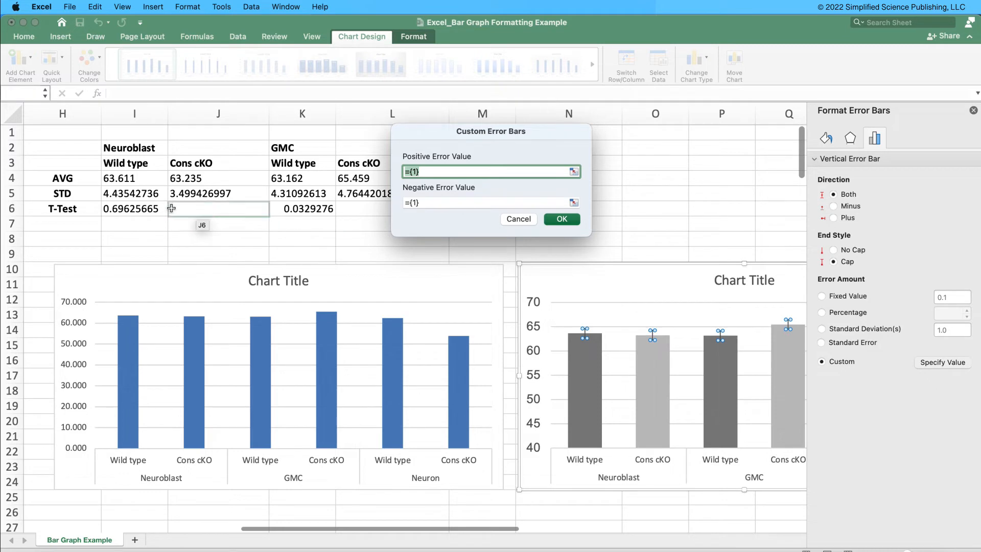
pyautogui.moveTo(147, 199); pyautogui.dragTo(535, 198)
pyautogui.click(427, 201)
pyautogui.moveTo(134, 194); pyautogui.dragTo(535, 199)
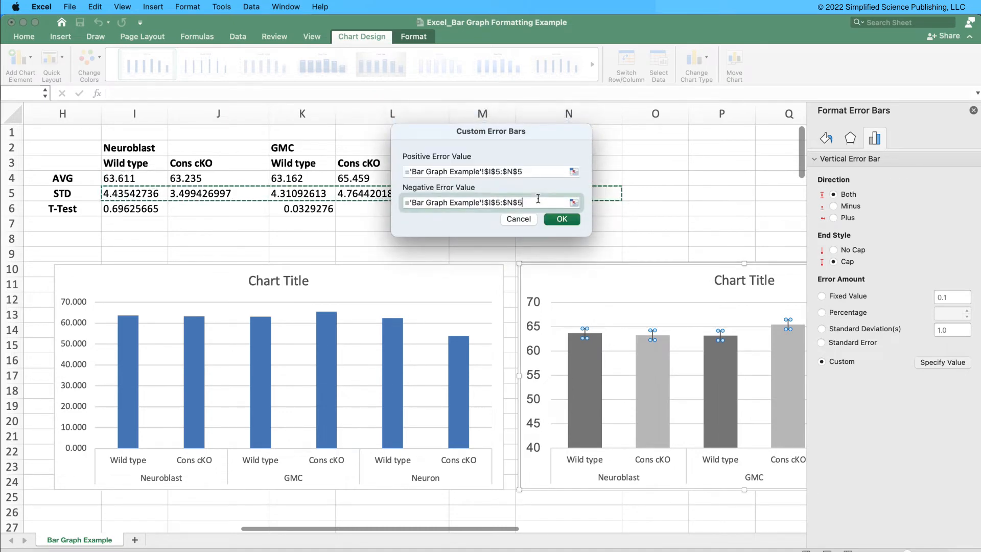
pyautogui.click(562, 220)
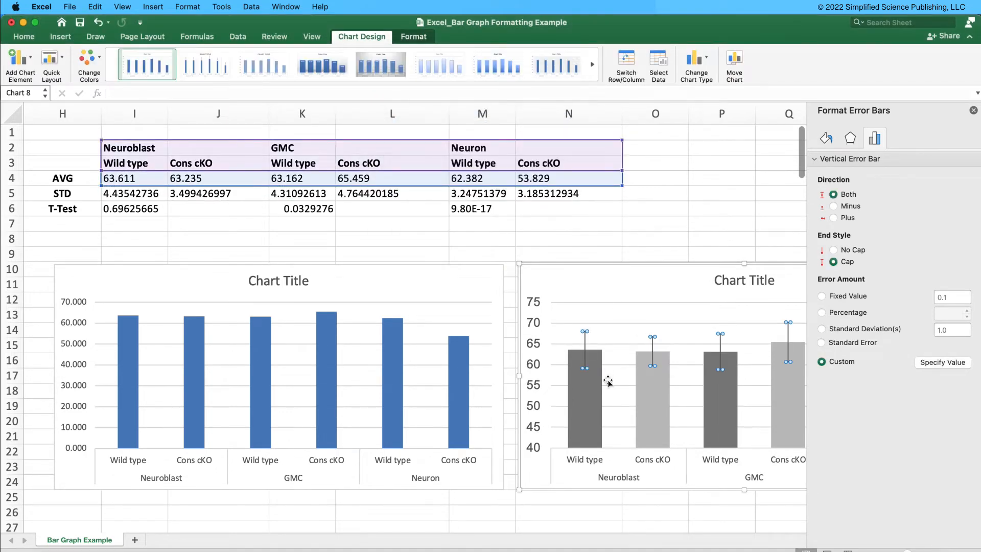
pyautogui.click(835, 219)
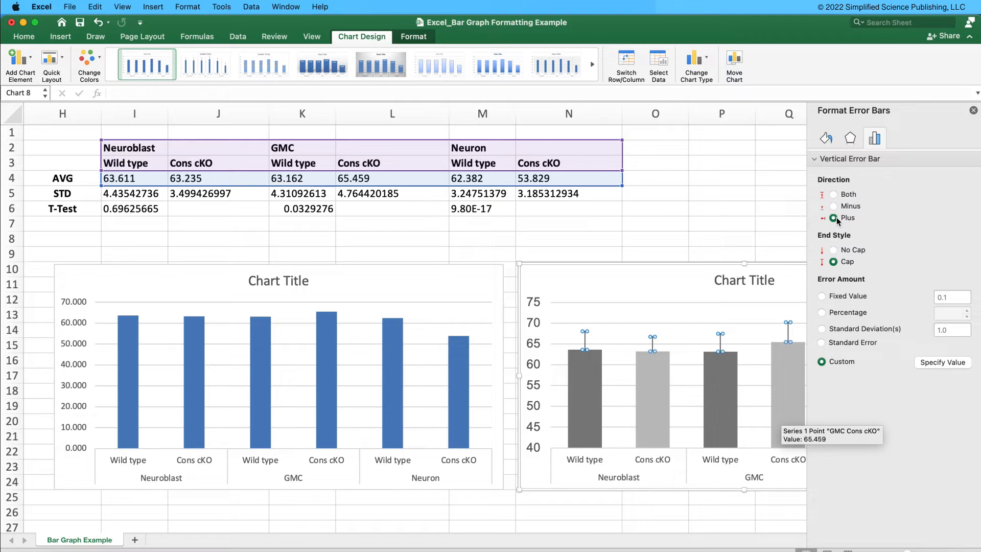
# Step: Narrow the copied chart so it ends in column R and delete its chart title
pyautogui.click(648, 272)
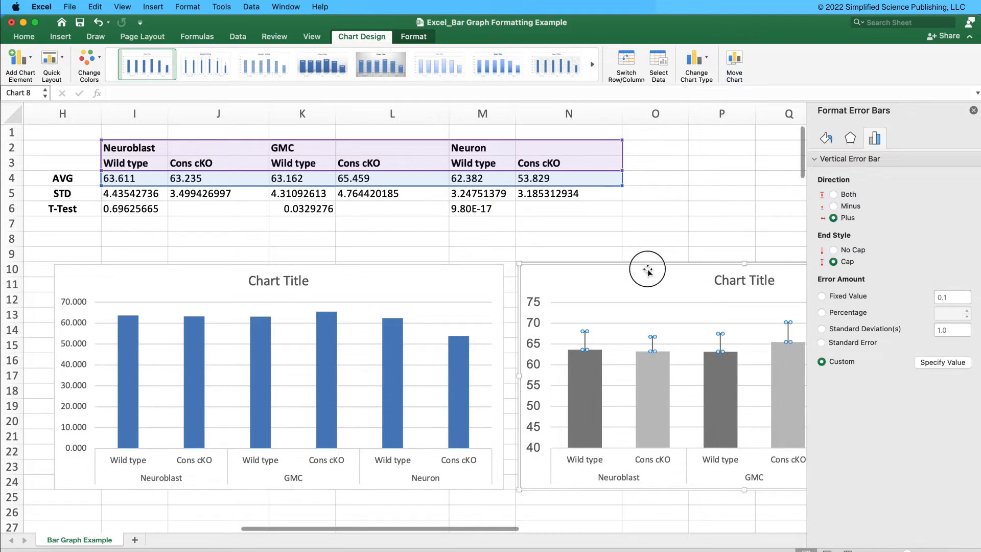
pyautogui.moveTo(505, 528); pyautogui.dragTo(611, 534)
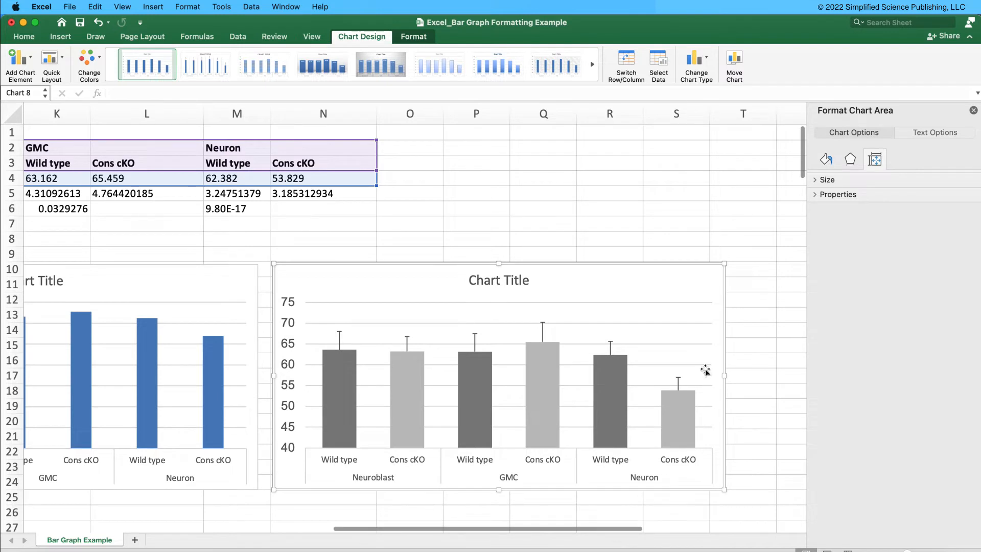
pyautogui.moveTo(726, 376); pyautogui.dragTo(591, 375)
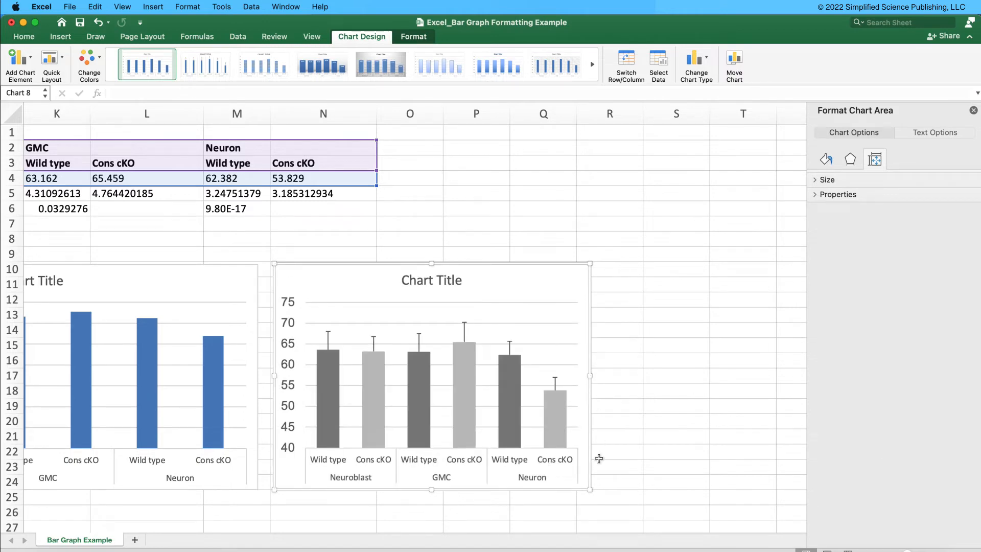
pyautogui.click(592, 495)
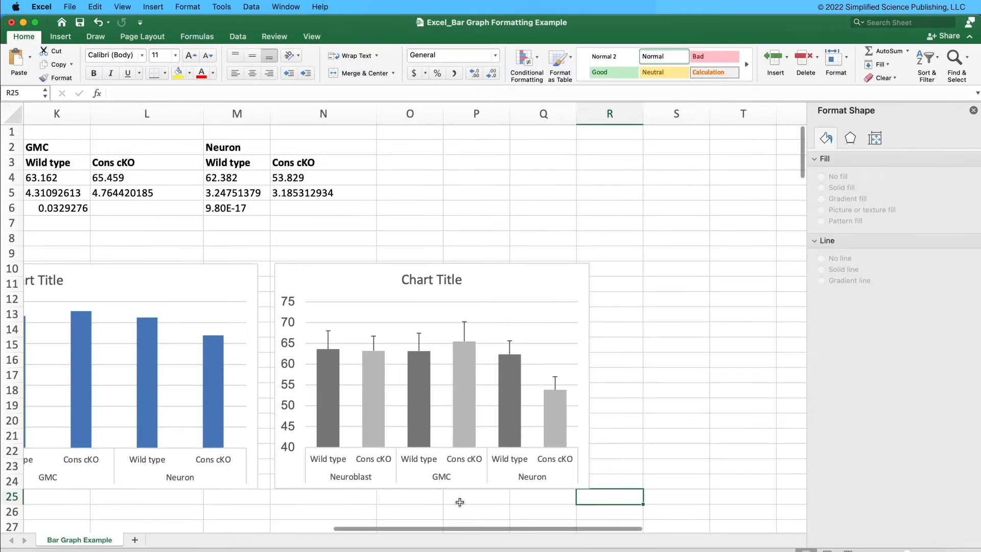
pyautogui.click(441, 273)
pyautogui.press('Delete')
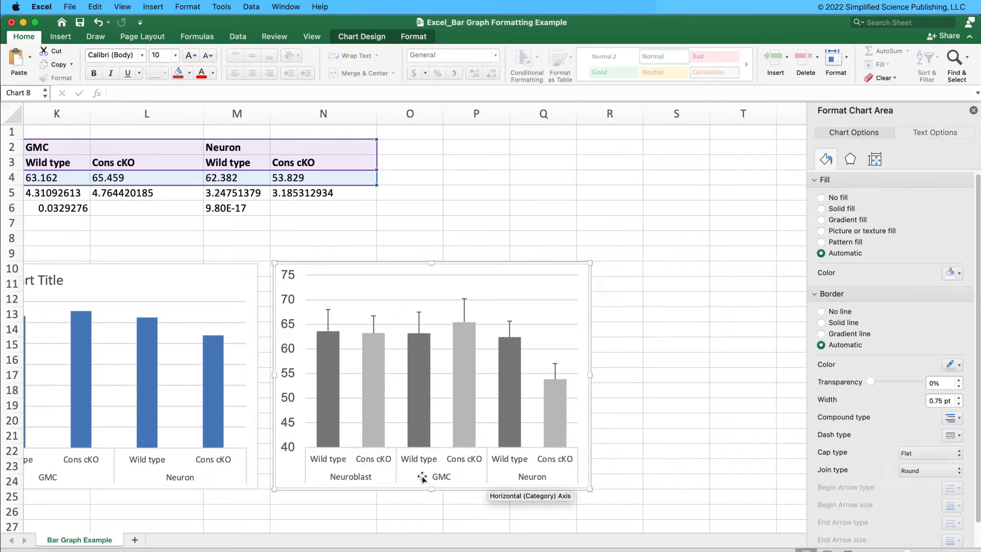
# Step: Format the copied chart's horizontal category axis labels in Arial, size 12
pyautogui.click(367, 478)
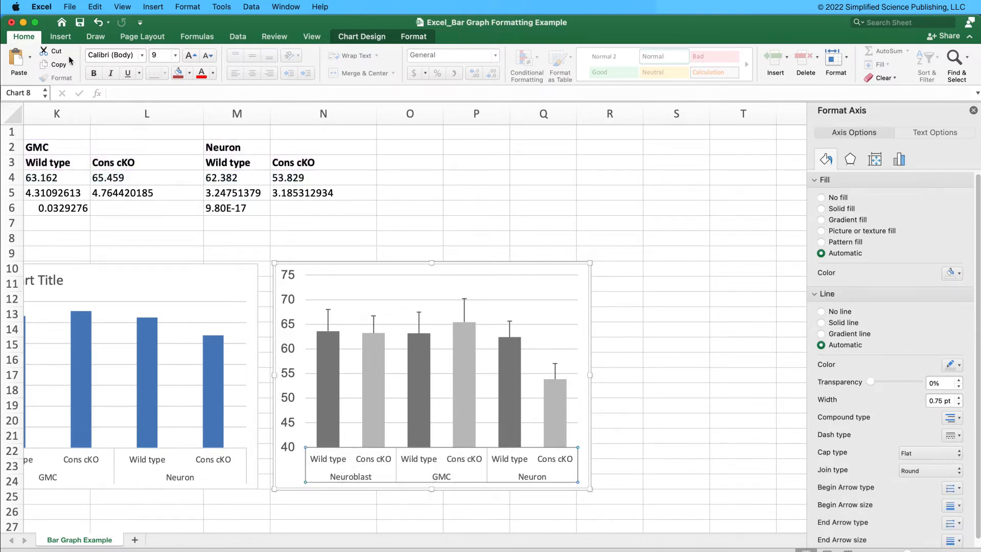
pyautogui.click(111, 55)
pyautogui.write('Arial')
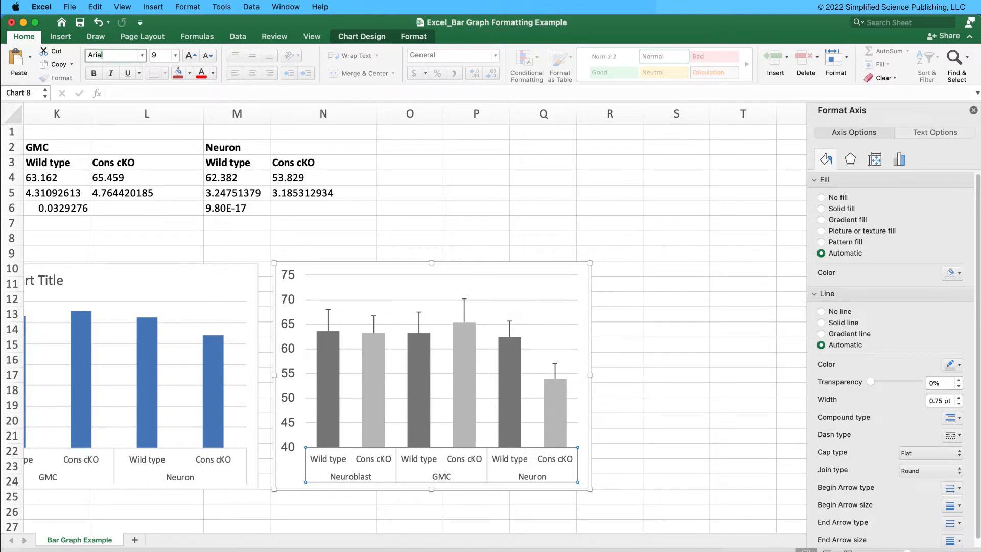
pyautogui.press('Return')
pyautogui.click(160, 55)
pyautogui.write('12')
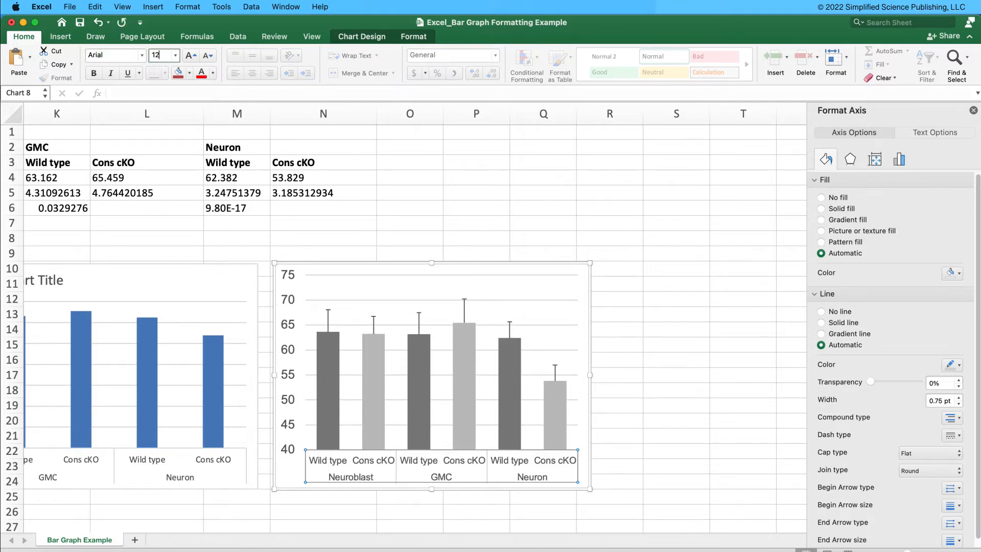
pyautogui.press('Return')
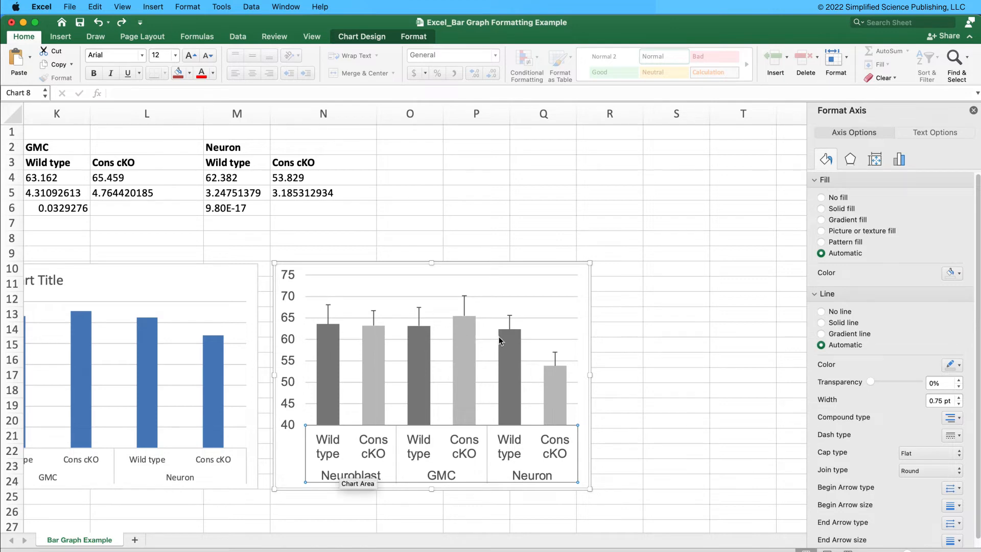
# Step: Add a legend on the right of the copied chart and widen the chart to the end of column R
pyautogui.click(515, 355)
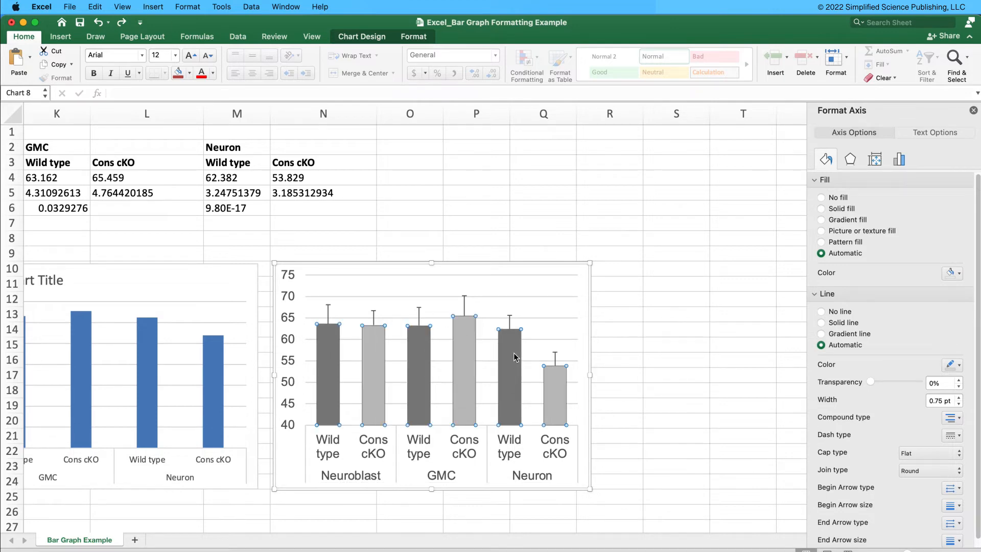
pyautogui.click(352, 37)
pyautogui.click(31, 63)
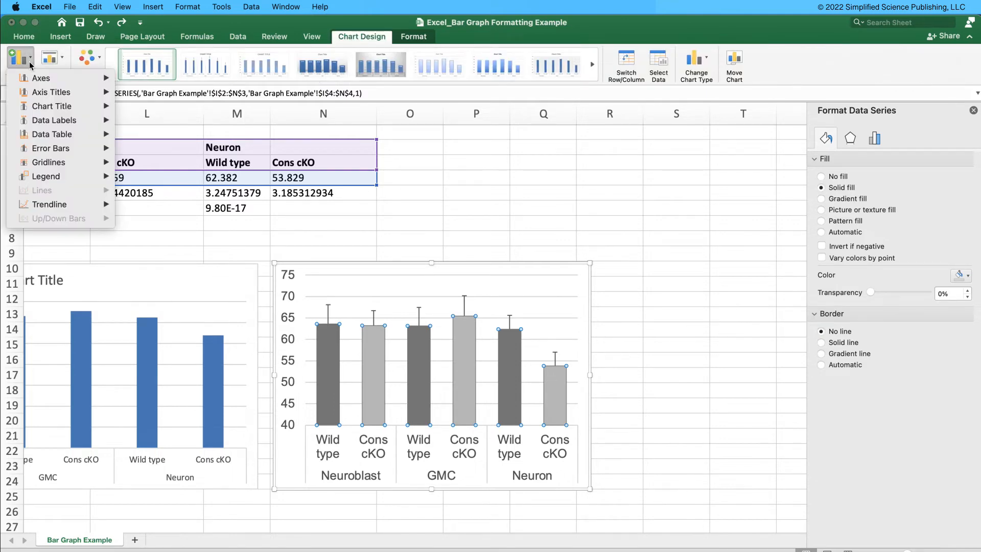
pyautogui.moveTo(82, 178)
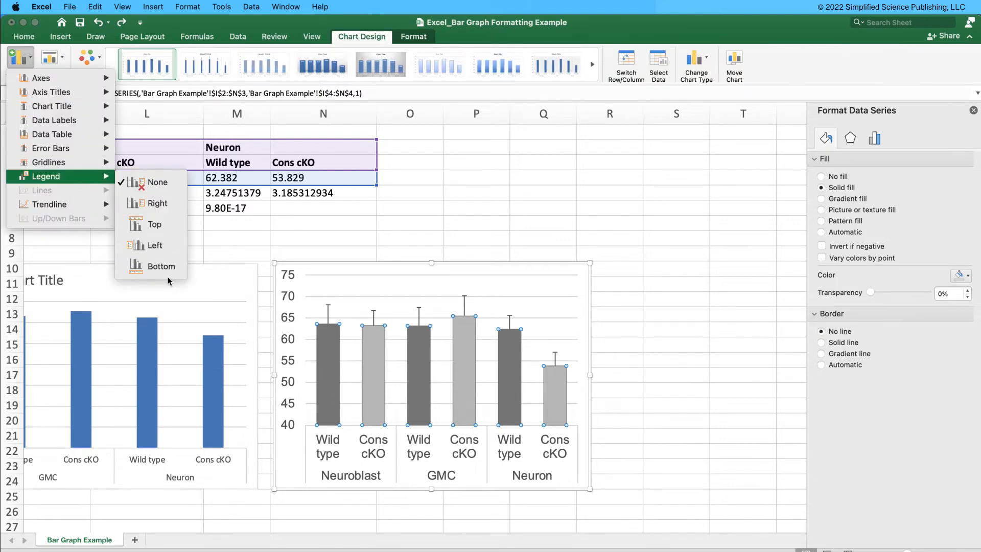
pyautogui.click(161, 203)
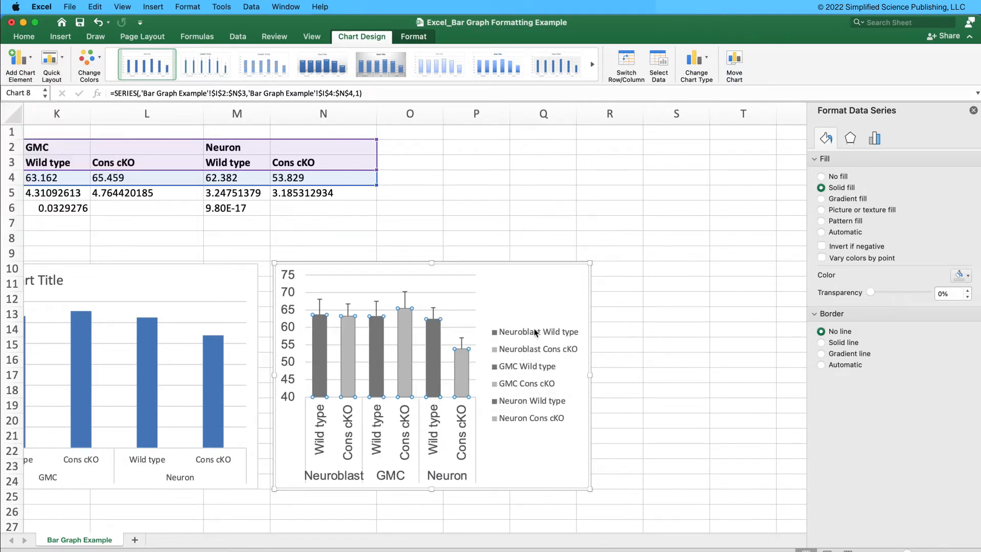
pyautogui.moveTo(593, 377); pyautogui.dragTo(663, 376)
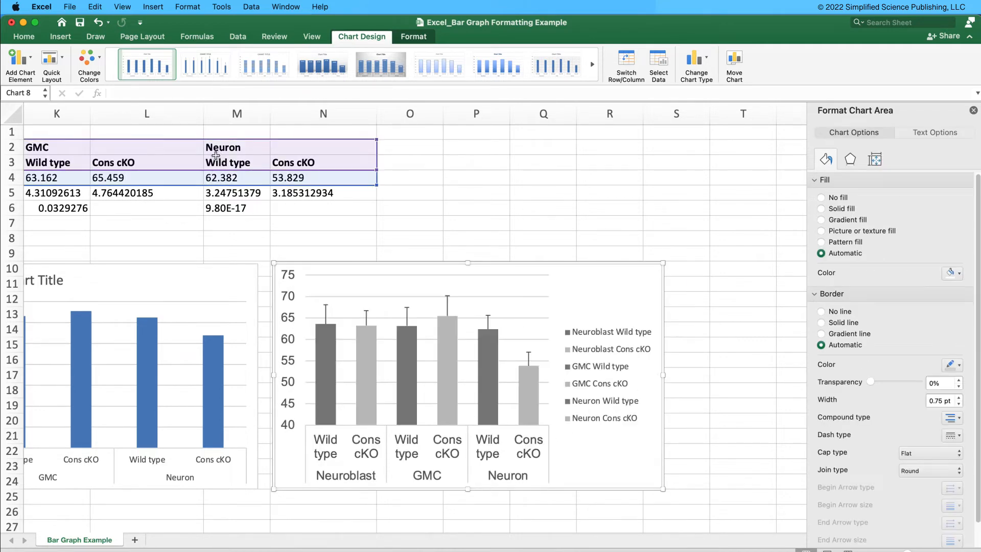
# Step: Try limiting the copied chart's category label range to I2:N2, and restore it to I2:N3
pyautogui.click(384, 159)
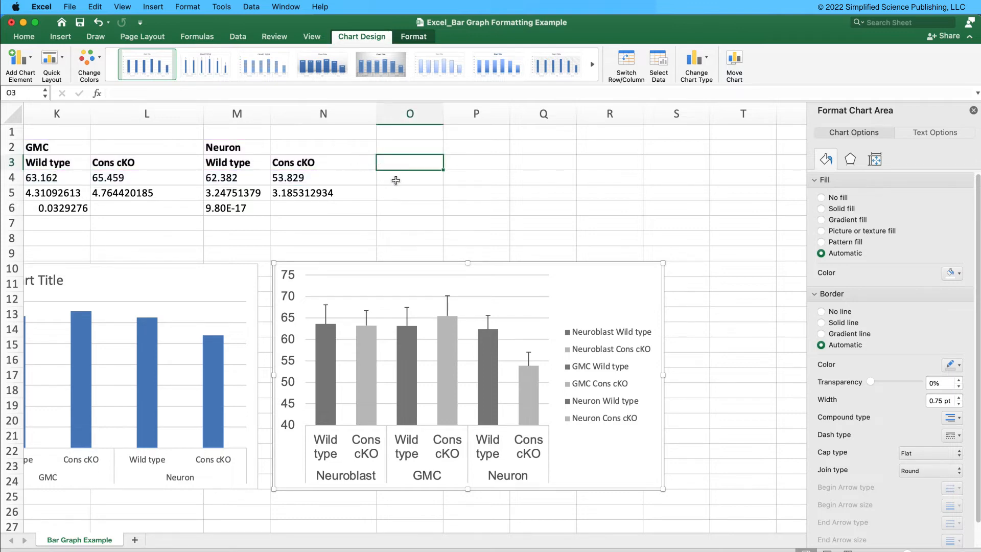
pyautogui.click(565, 329)
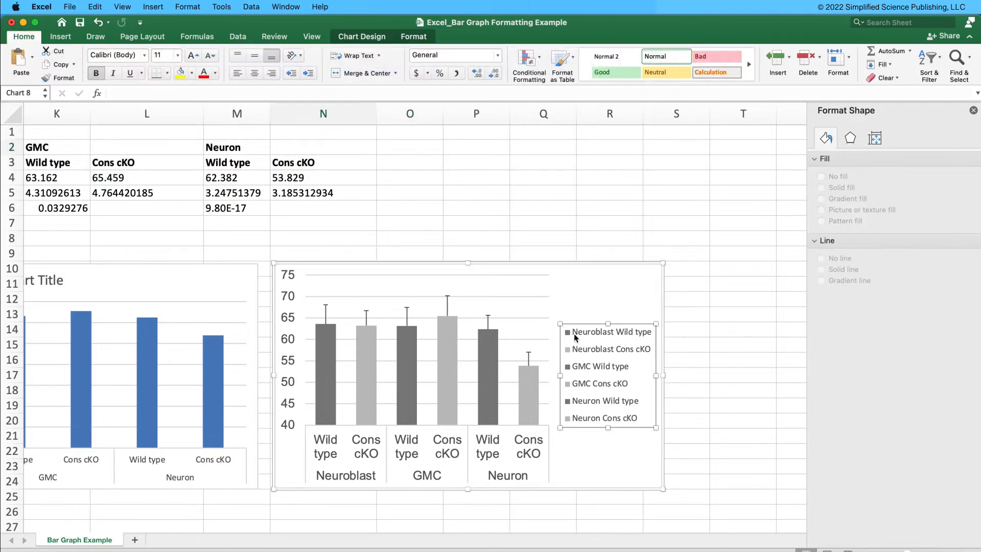
pyautogui.click(400, 339)
pyautogui.click(295, 162)
pyautogui.click(372, 335)
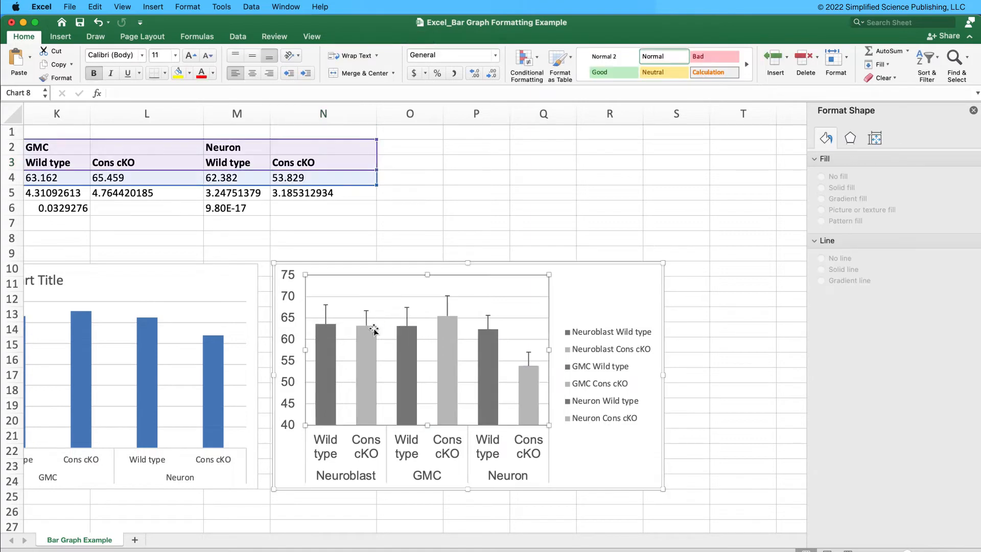
pyautogui.click(302, 162)
pyautogui.click(324, 353)
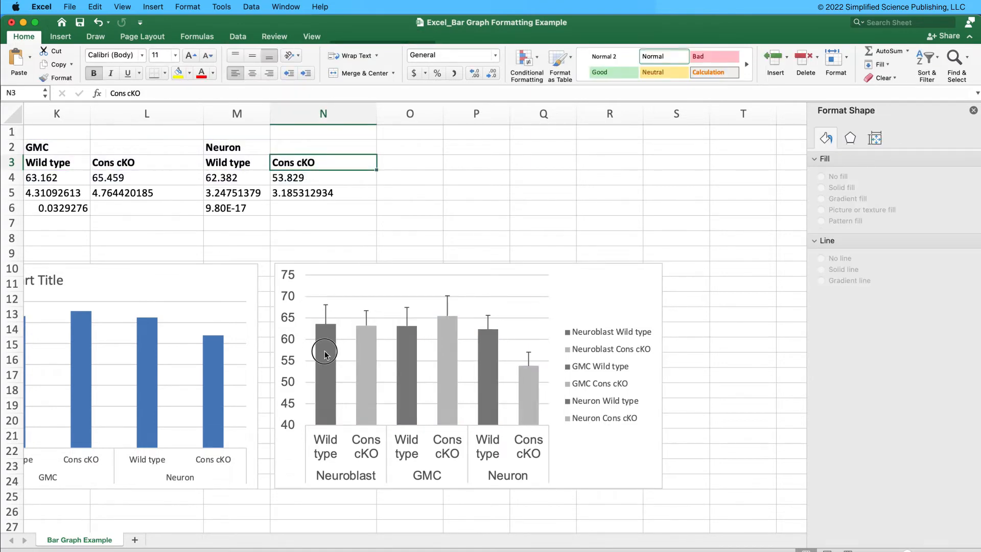
pyautogui.moveTo(375, 167); pyautogui.dragTo(376, 154)
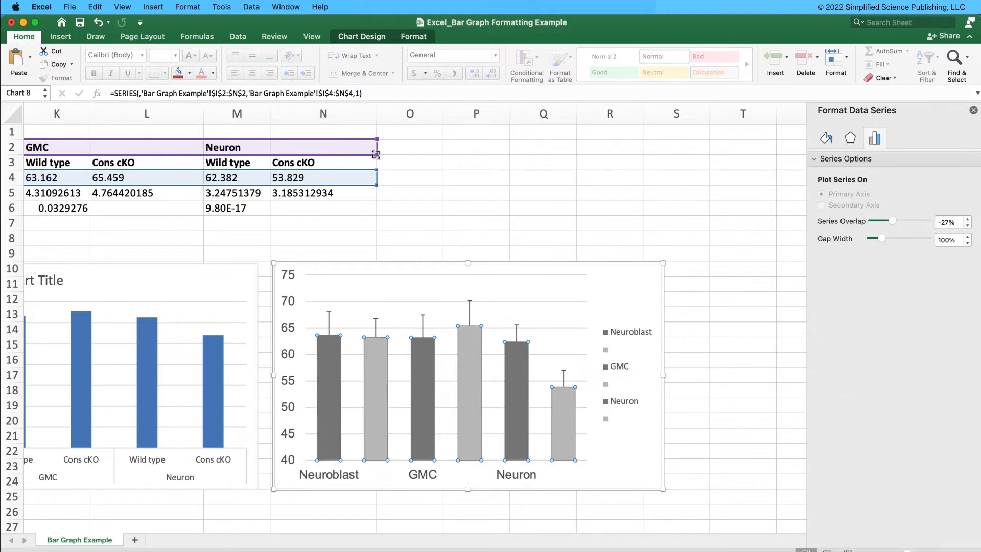
pyautogui.moveTo(377, 154)
pyautogui.mouseDown()
pyautogui.moveTo(377, 171)
pyautogui.moveTo(376, 160)
pyautogui.mouseUp()
pyautogui.moveTo(377, 154); pyautogui.dragTo(377, 153)
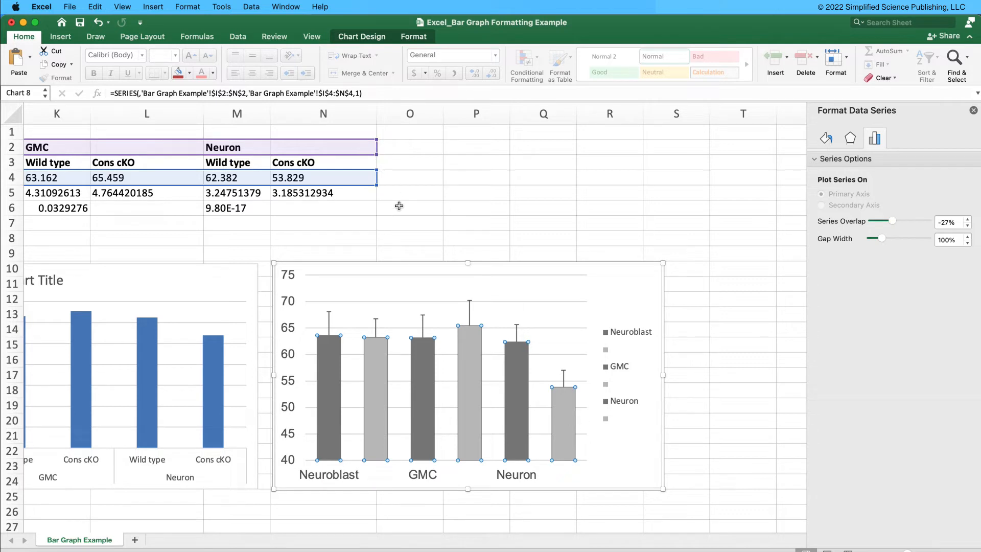
pyautogui.moveTo(377, 156); pyautogui.dragTo(377, 169)
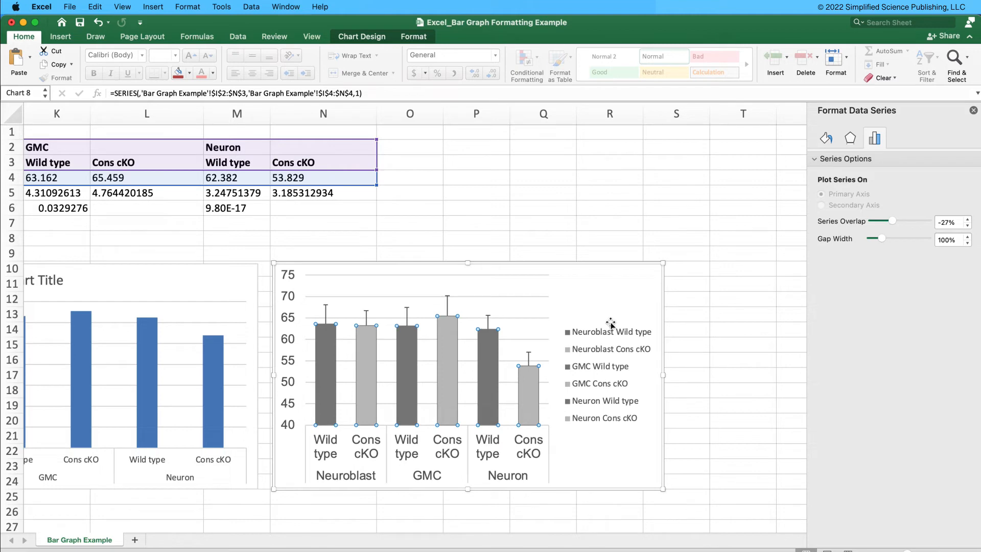
# Step: Delete the legend and the horizontal category axis from the copied chart
pyautogui.click(611, 330)
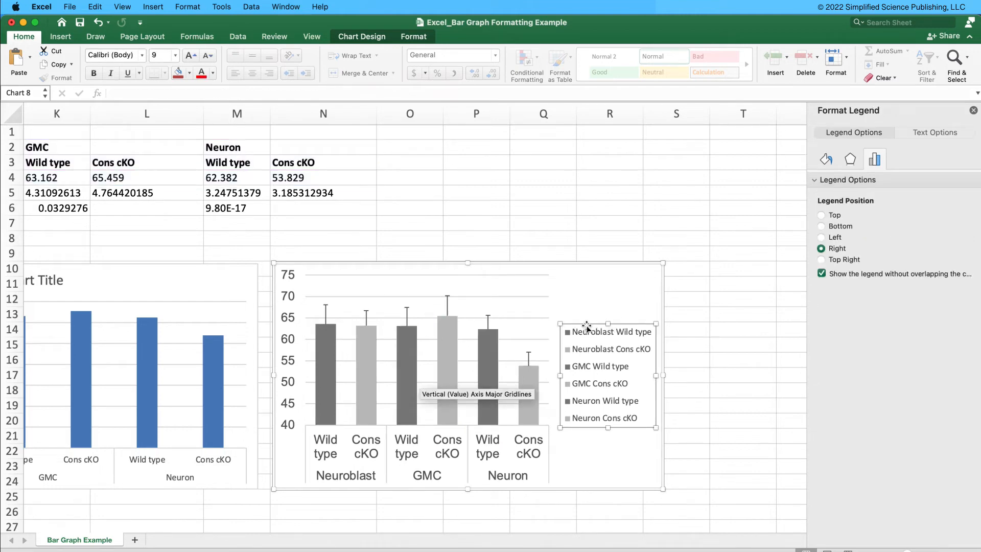
pyautogui.press('Delete')
pyautogui.click(363, 456)
pyautogui.press('Delete')
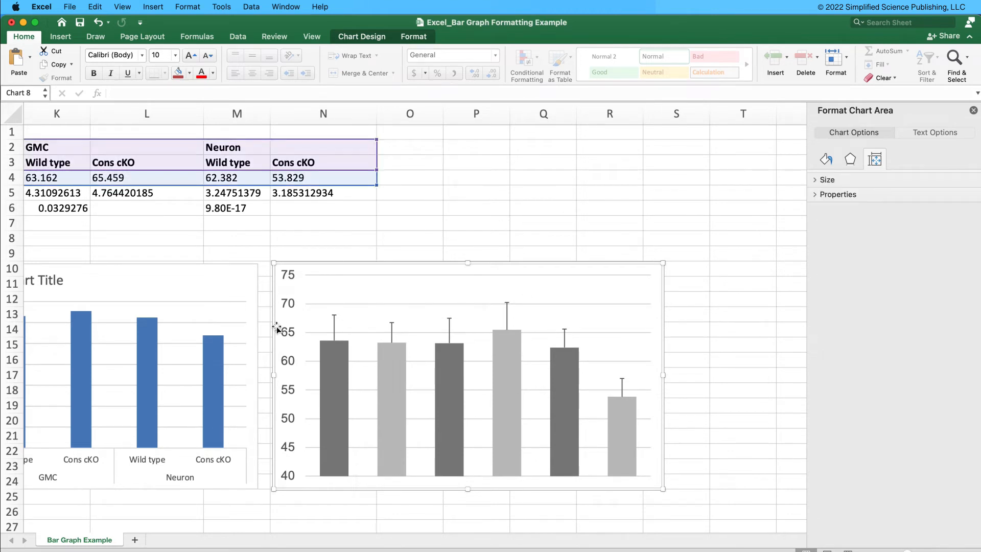
# Step: Change the text color of the copied chart's vertical axis labels to black
pyautogui.click(292, 452)
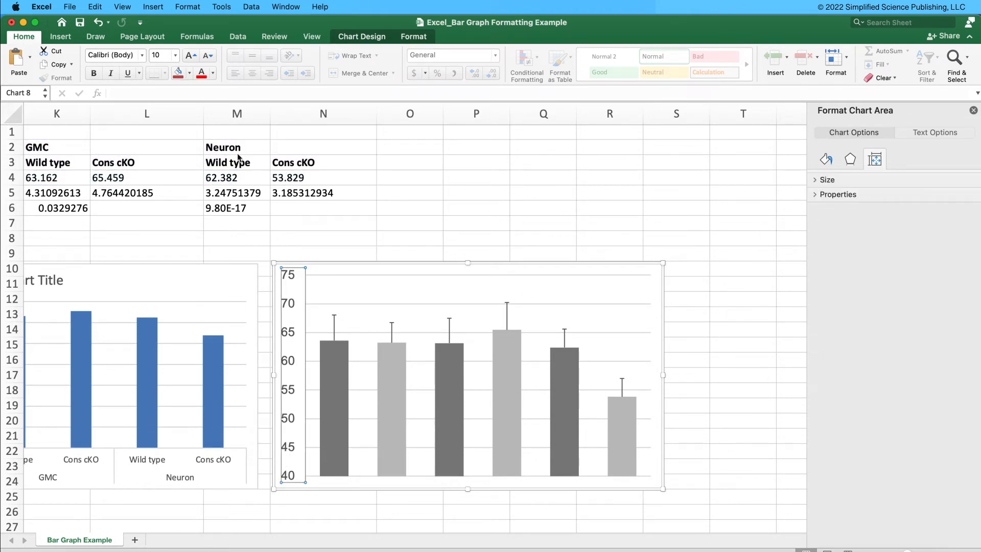
pyautogui.click(212, 73)
pyautogui.click(209, 124)
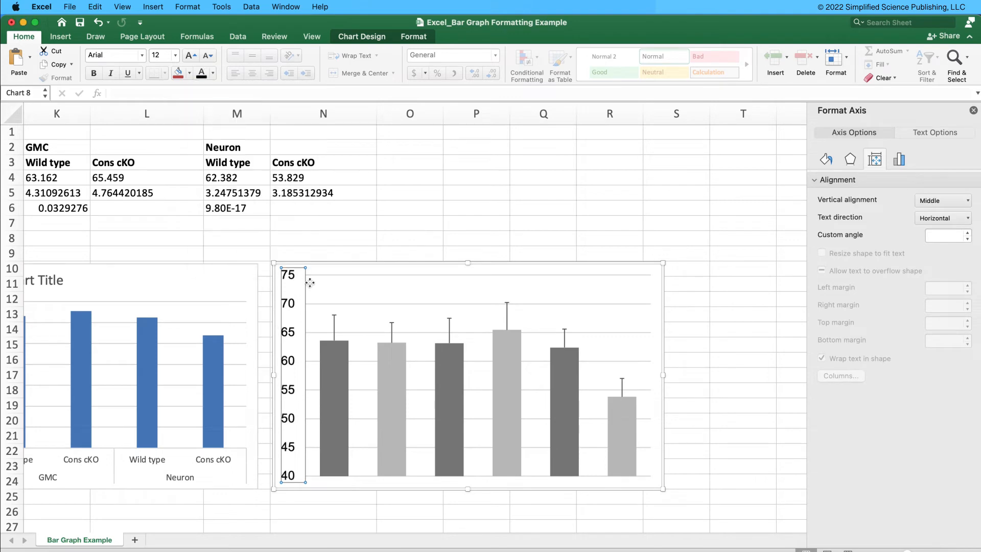
# Step: Move the copied chart so it starts in column O near row 9, away from the original chart
pyautogui.click(397, 256)
pyautogui.click(404, 267)
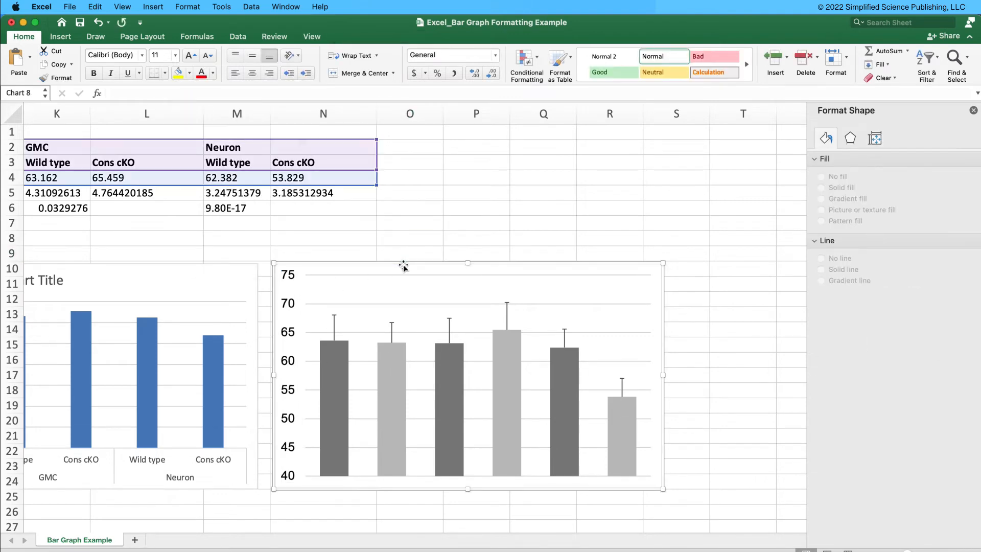
pyautogui.moveTo(389, 265); pyautogui.dragTo(500, 255)
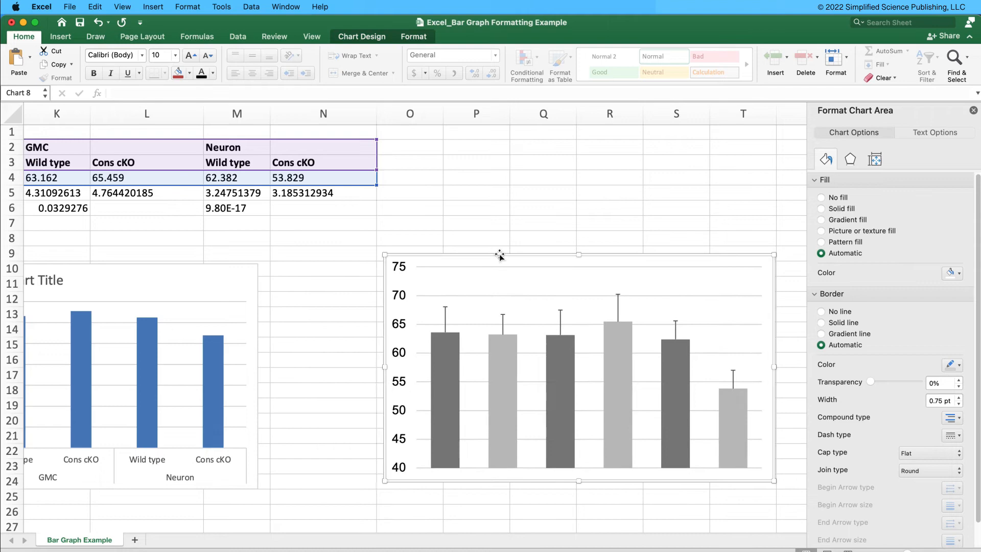
# Step: Remove the border line around the copied chart's chart area
pyautogui.click(558, 225)
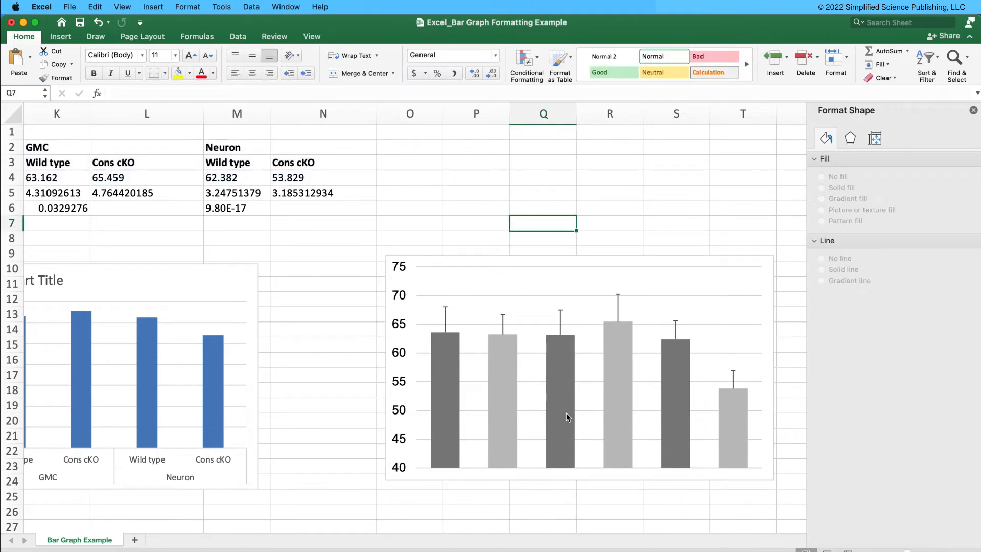
pyautogui.moveTo(341, 529); pyautogui.dragTo(416, 530)
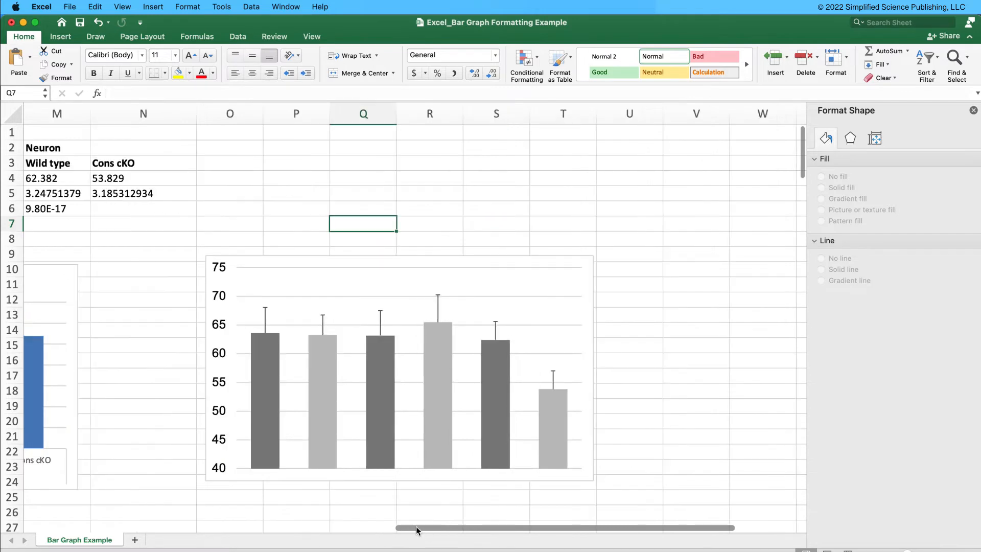
pyautogui.click(251, 256)
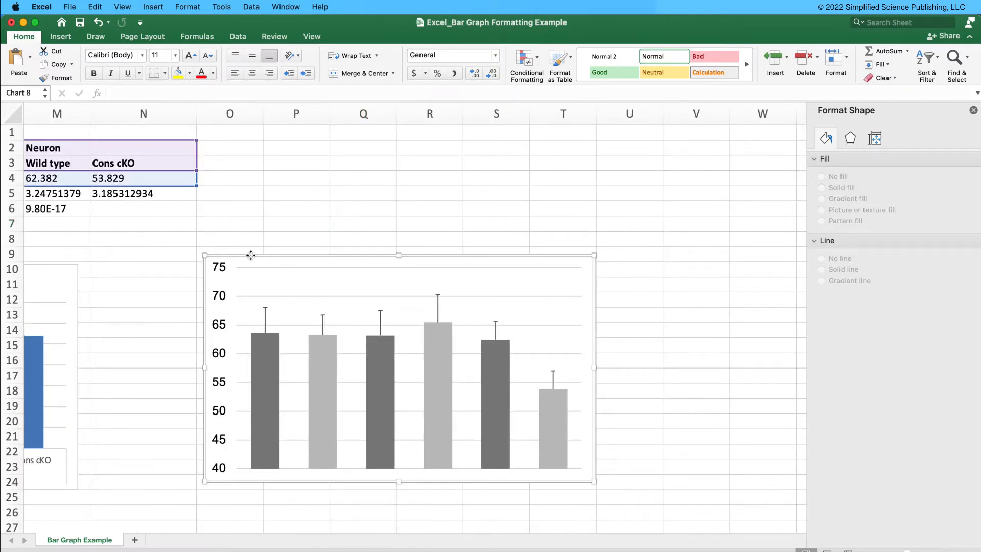
pyautogui.rightClick(251, 255)
pyautogui.click(234, 262)
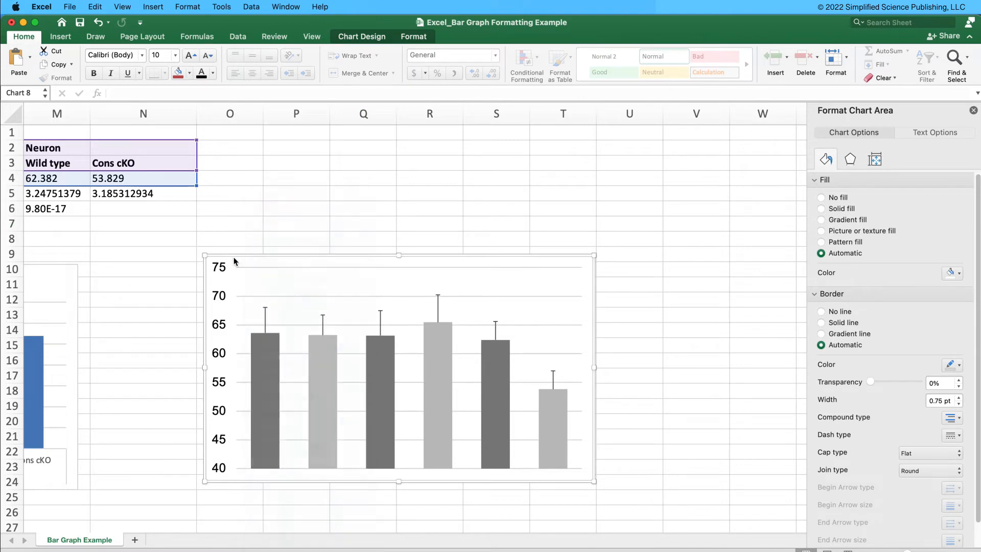
pyautogui.click(838, 311)
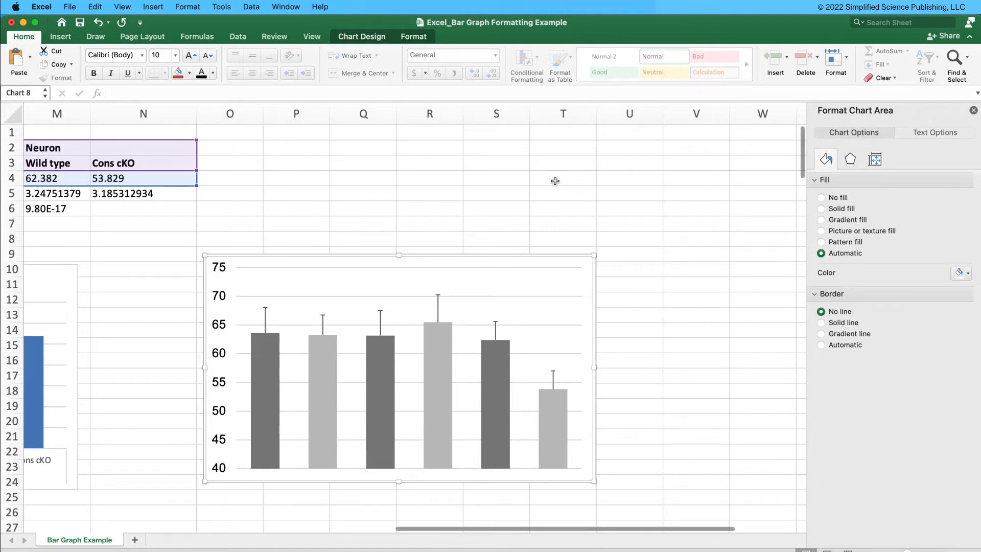
pyautogui.click(578, 176)
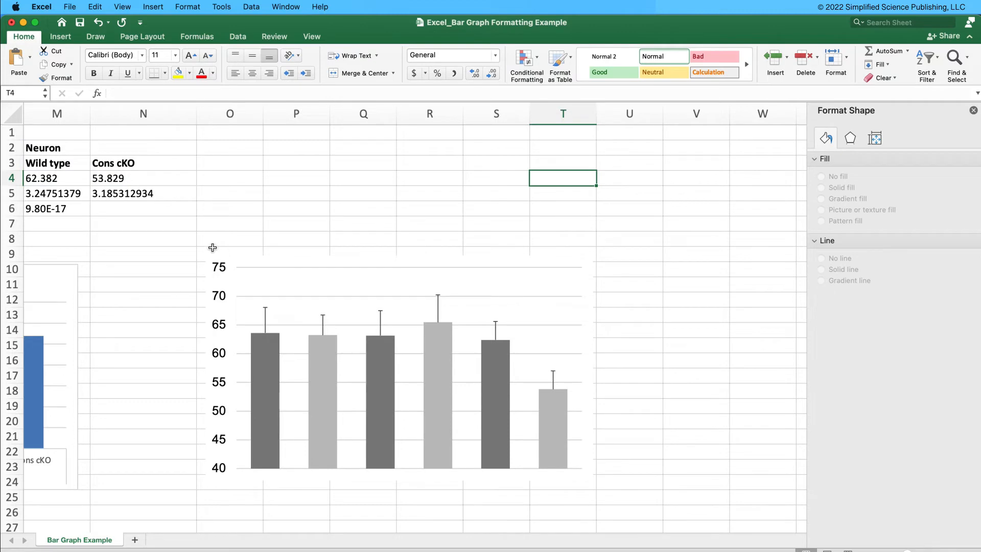
# Step: Move the copied chart slightly right and down within the empty cells starting at column O
pyautogui.click(441, 290)
pyautogui.moveTo(449, 256)
pyautogui.mouseDown()
pyautogui.moveTo(468, 266)
pyautogui.moveTo(462, 259)
pyautogui.mouseUp()
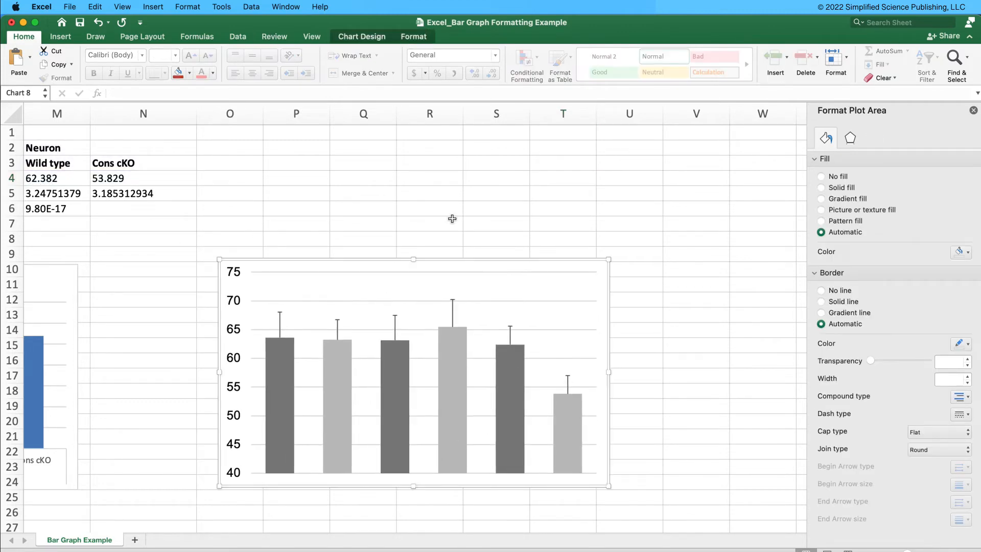
pyautogui.click(188, 225)
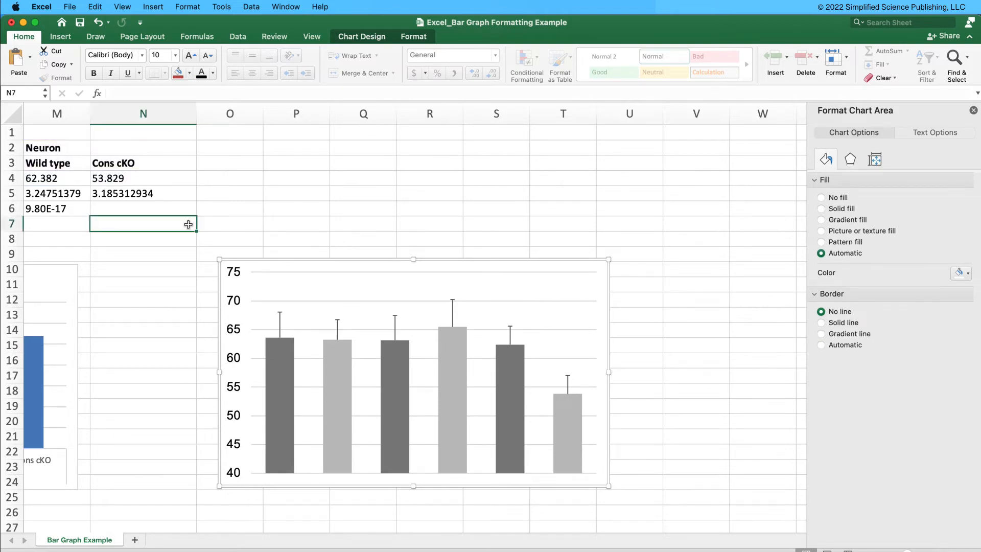
pyautogui.click(229, 225)
pyautogui.click(178, 242)
pyautogui.click(245, 237)
pyautogui.click(191, 223)
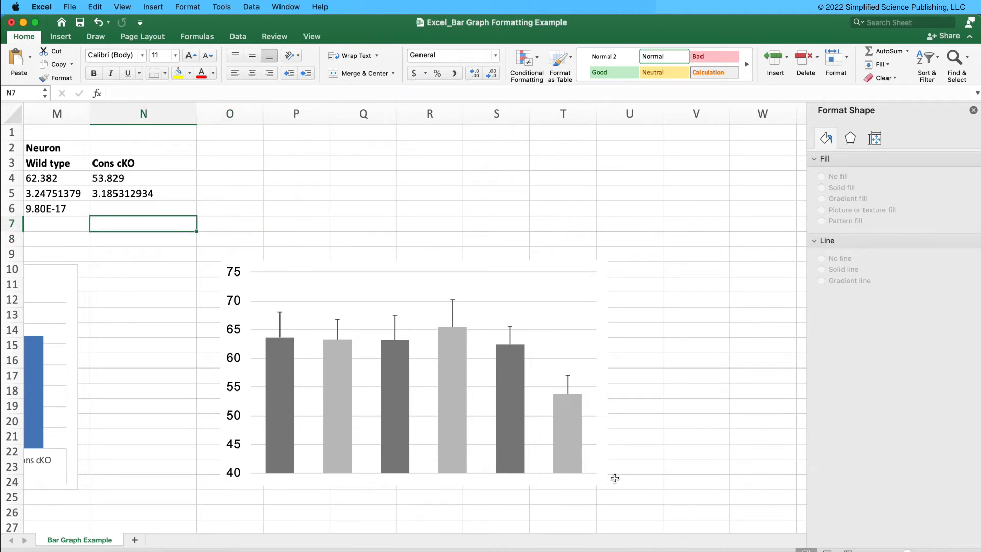
# Step: Apply white borders to all cells in the range N7:V26 behind the copied chart
pyautogui.click(165, 73)
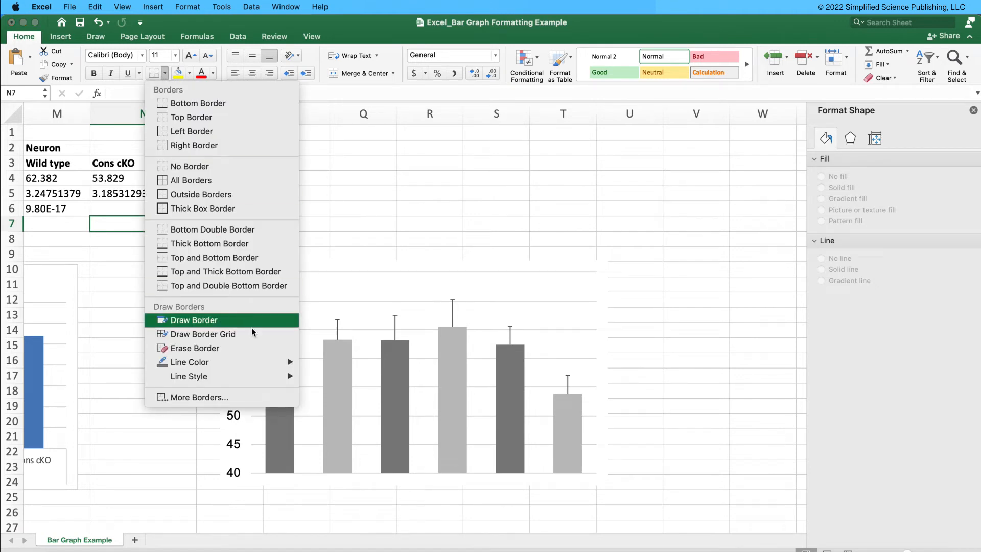
pyautogui.moveTo(277, 364)
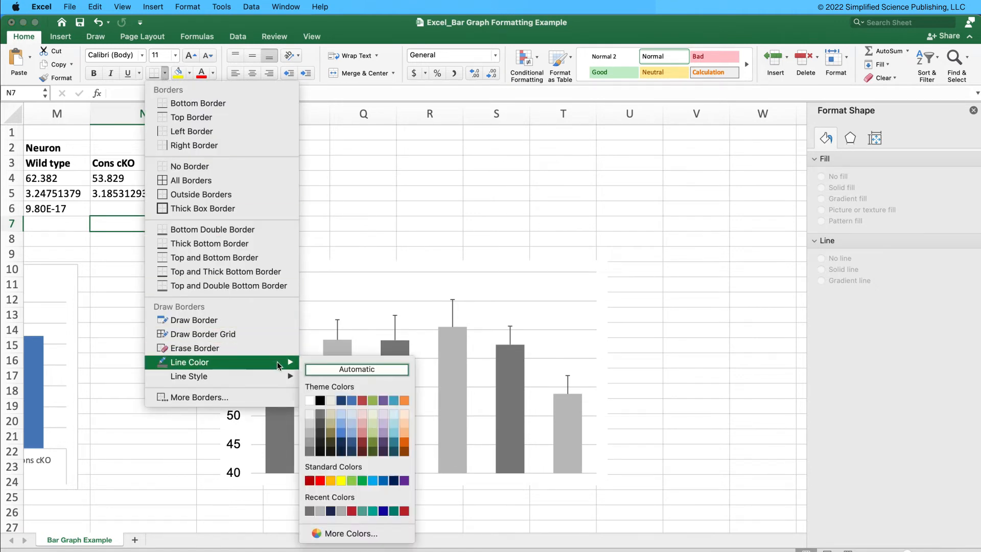
pyautogui.click(310, 401)
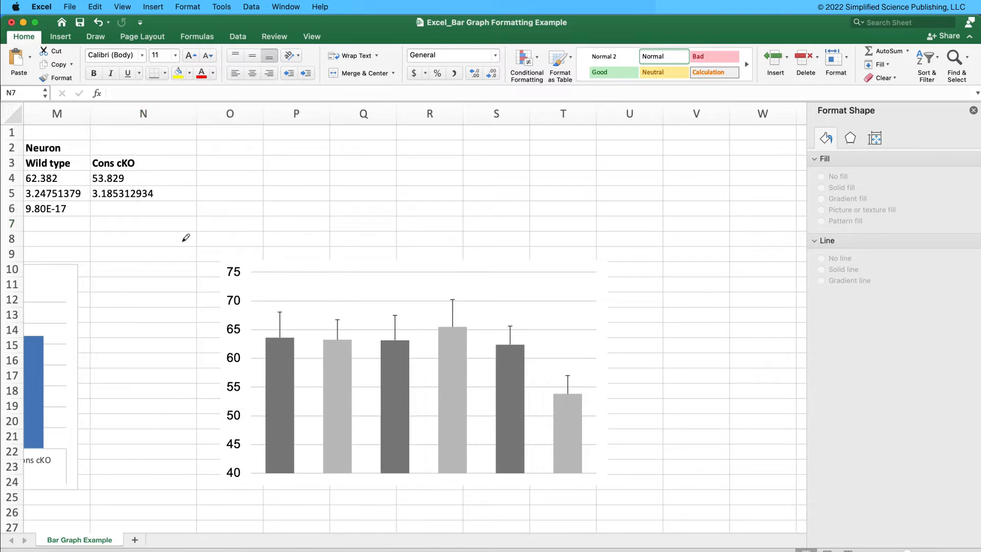
pyautogui.click(127, 90)
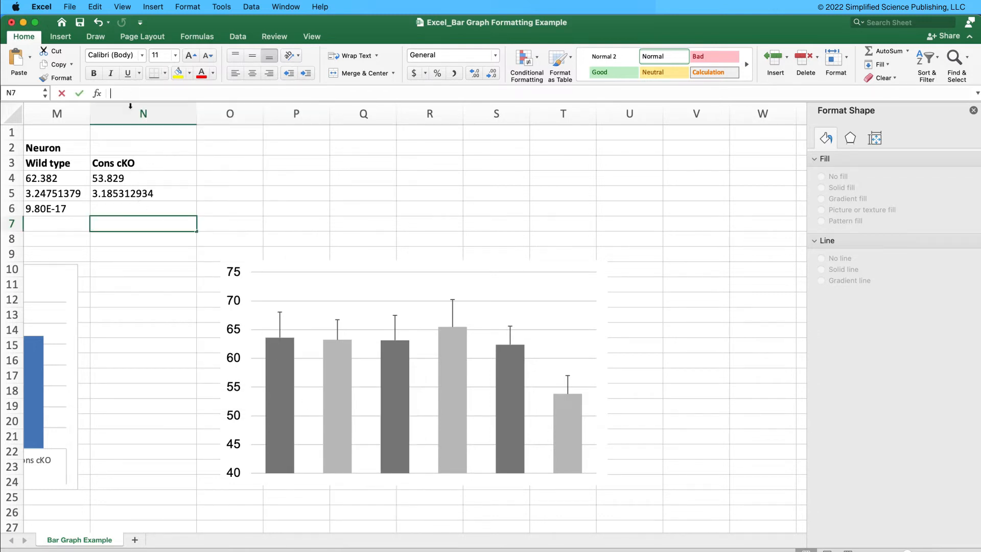
pyautogui.click(164, 267)
pyautogui.click(164, 224)
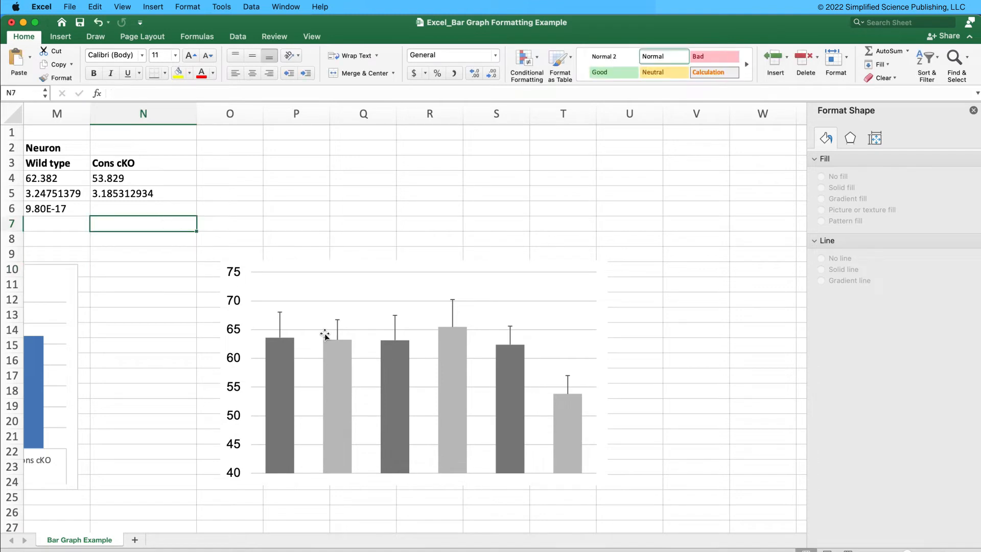
pyautogui.keyDown('shift'); pyautogui.click(689, 518); pyautogui.keyUp('shift')
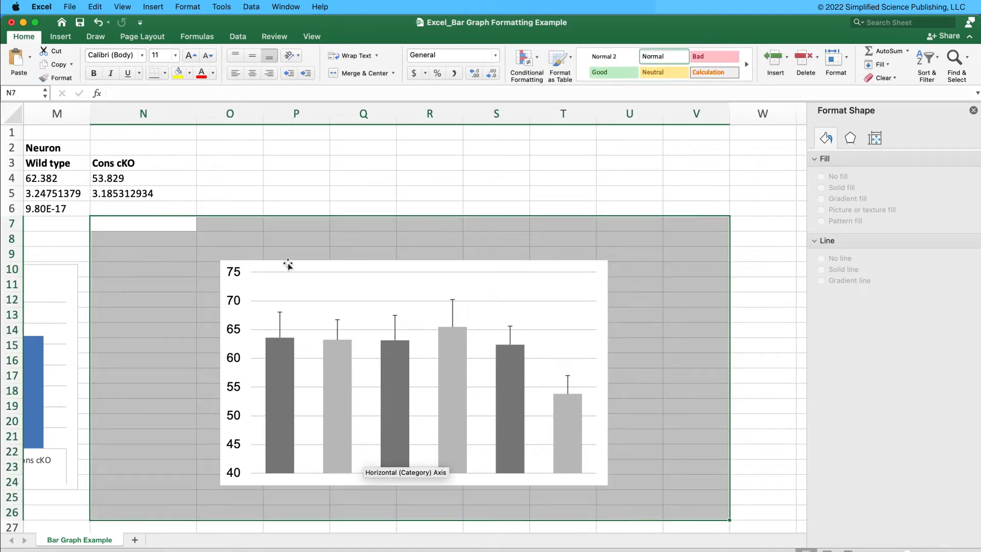
pyautogui.click(164, 73)
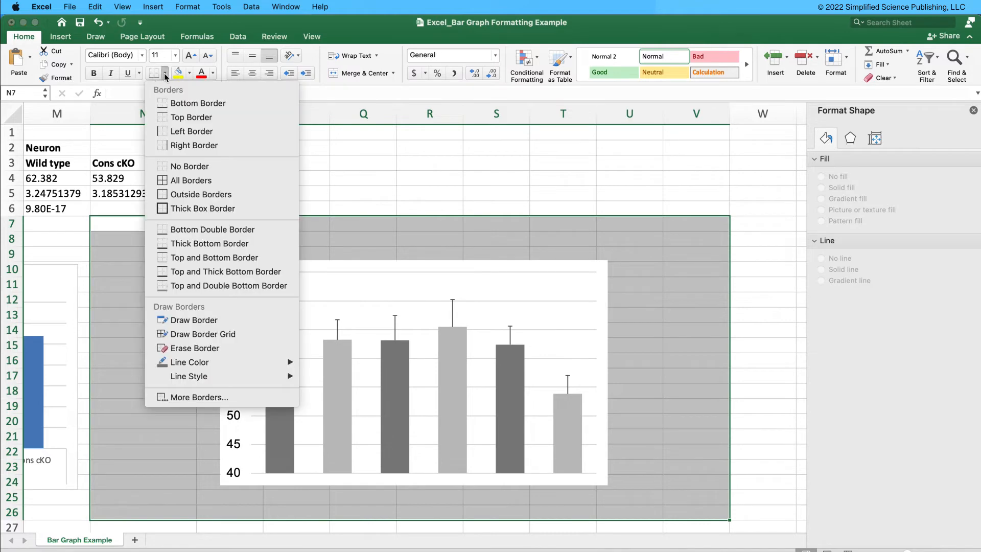
pyautogui.click(183, 180)
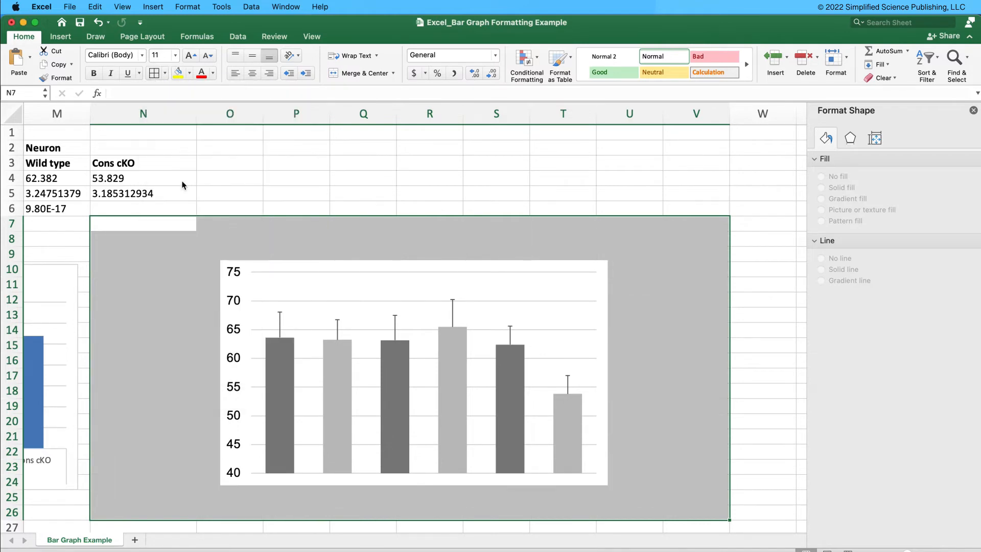
pyautogui.press('super+z')
pyautogui.click(302, 187)
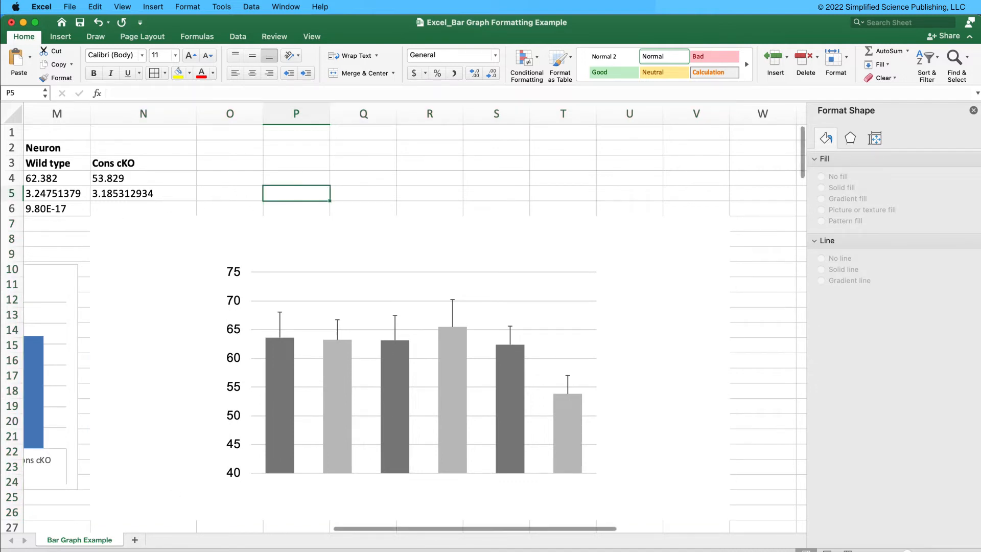
# Step: Shrink the copied chart so it ends within column T near row 23
pyautogui.click(598, 398)
pyautogui.moveTo(608, 485); pyautogui.dragTo(574, 481)
pyautogui.moveTo(399, 259); pyautogui.dragTo(427, 259)
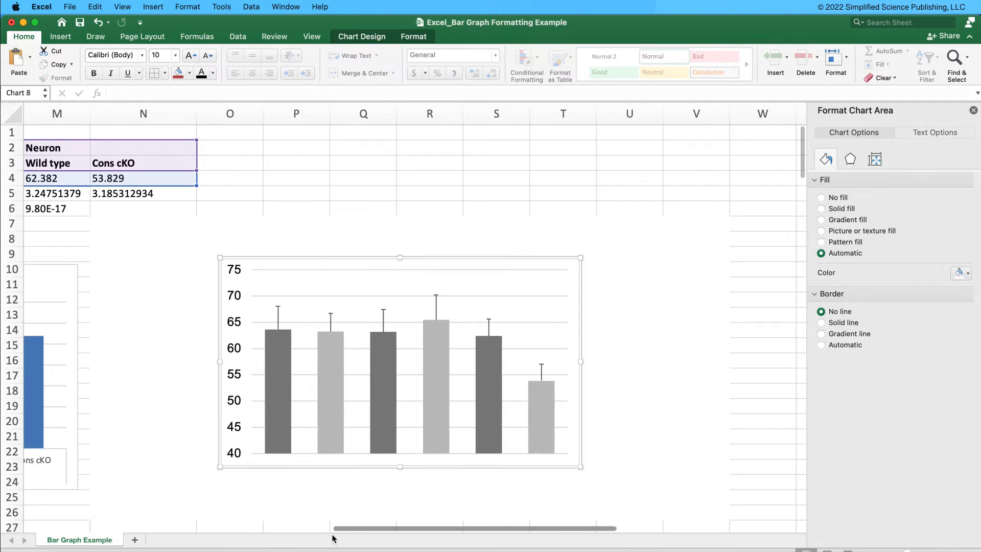
pyautogui.click(619, 289)
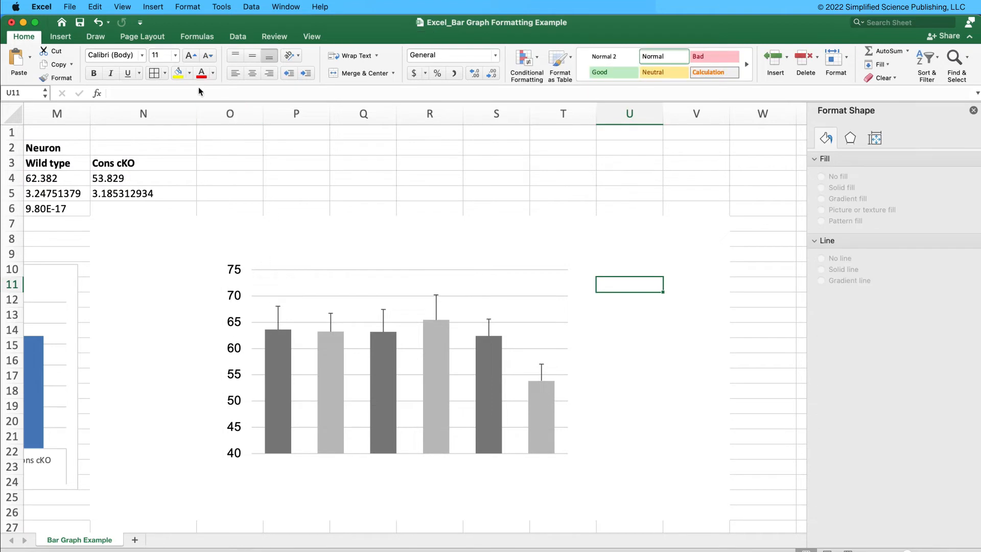
# Step: Draw a small rectangle, 0.2" by 0.2", just right of the copied chart near row 14
pyautogui.click(60, 37)
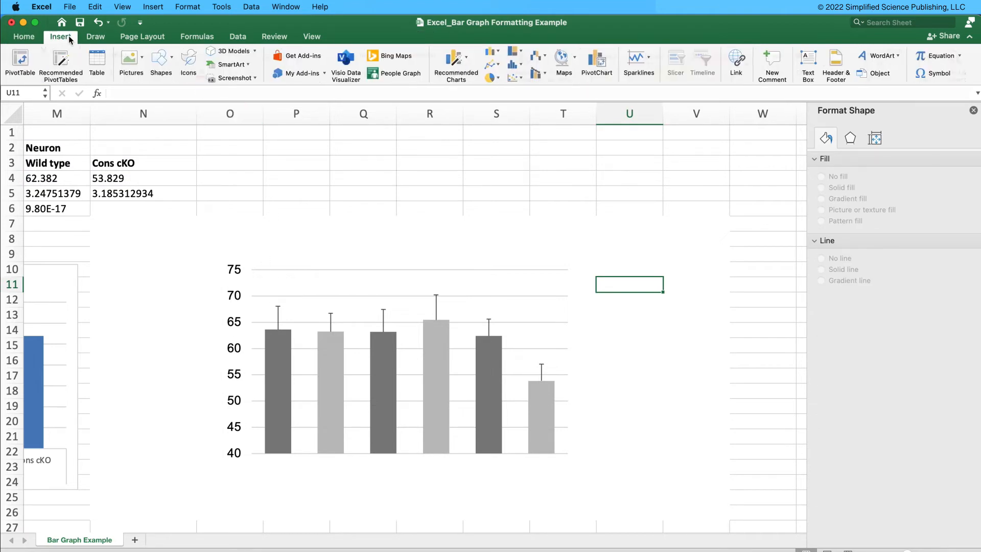
pyautogui.click(174, 66)
pyautogui.click(218, 95)
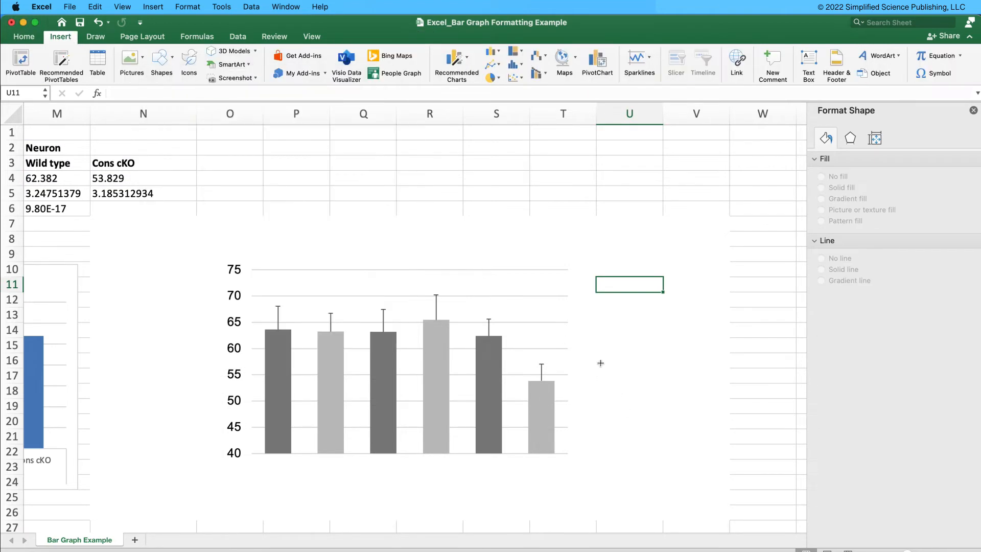
pyautogui.moveTo(589, 321); pyautogui.dragTo(605, 336)
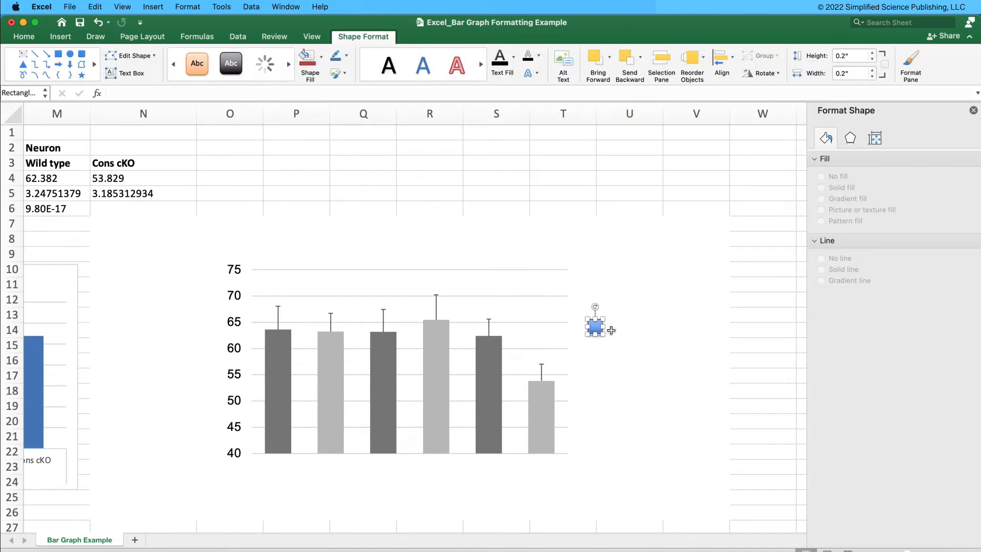
pyautogui.click(612, 304)
pyautogui.click(601, 330)
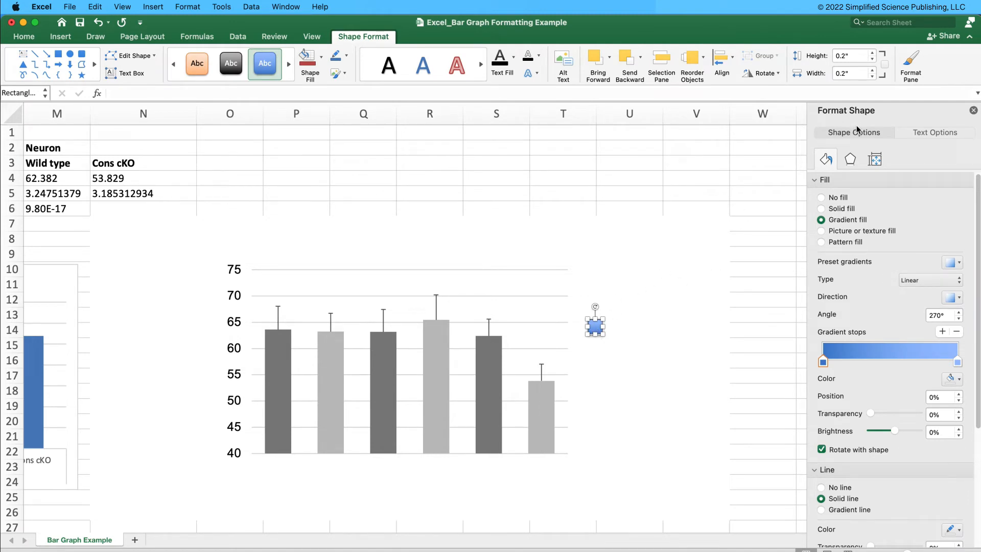
# Step: Remove the shadow and the outline from the small square
pyautogui.click(852, 160)
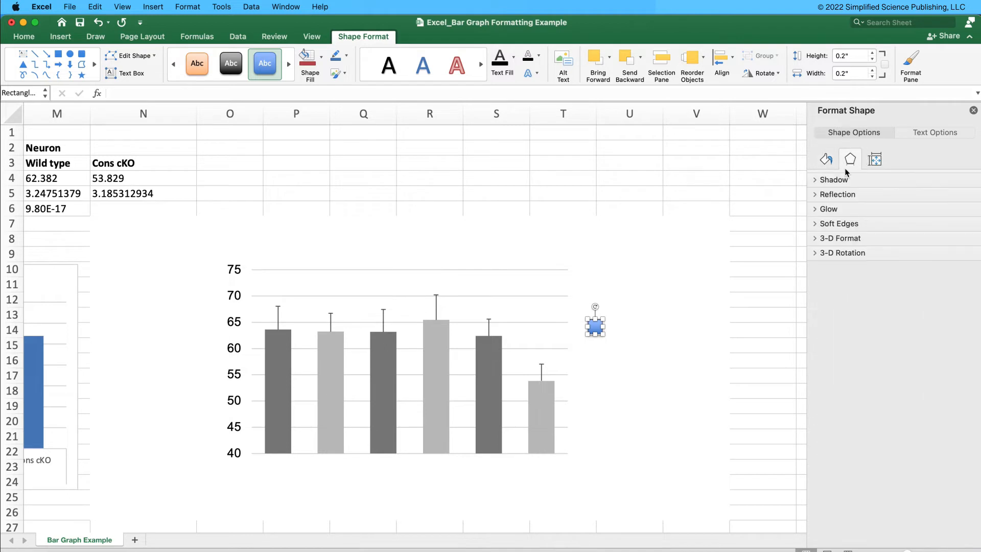
pyautogui.click(838, 179)
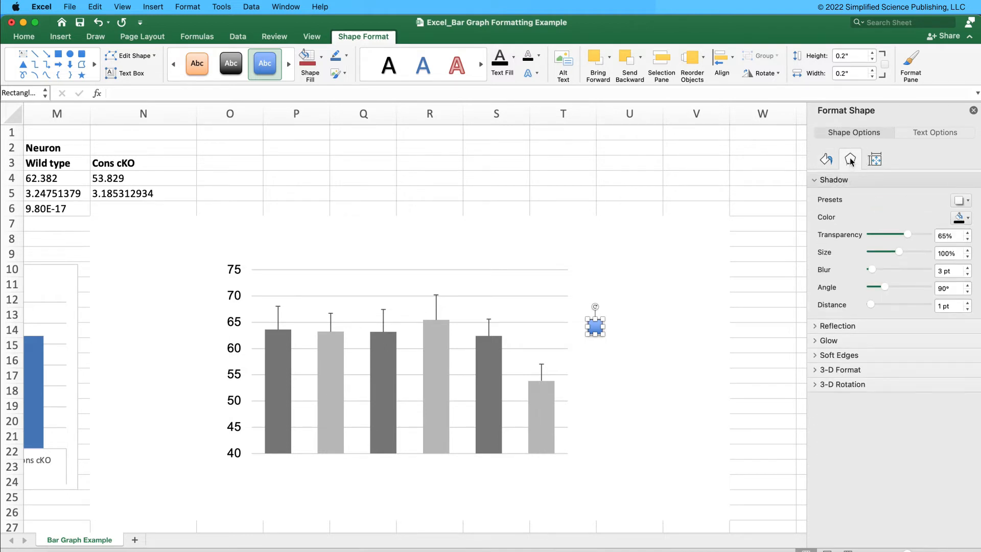
pyautogui.click(961, 201)
pyautogui.click(878, 243)
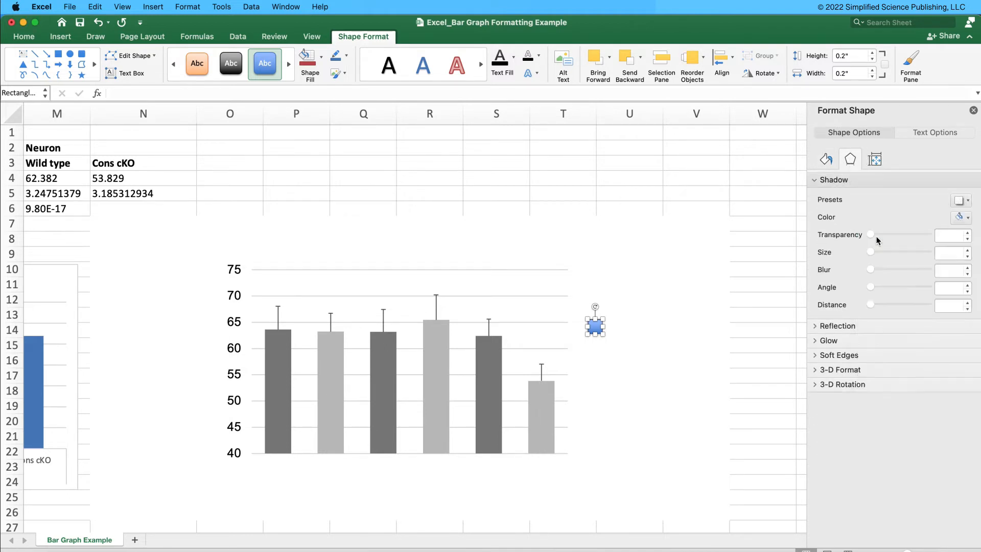
pyautogui.click(832, 165)
pyautogui.click(840, 488)
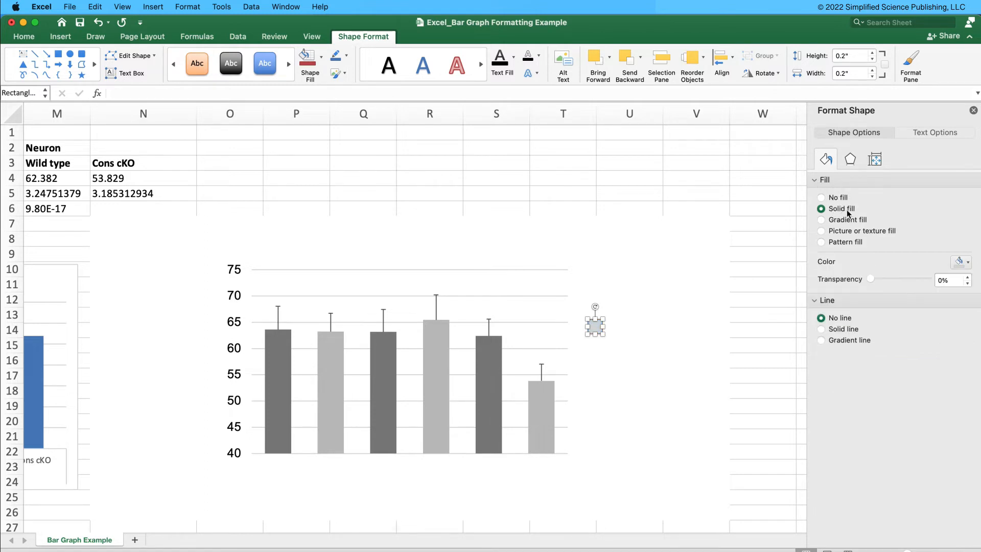
# Step: Fill the small square with solid dark gray sampled from one of the chart's dark bars
pyautogui.click(961, 262)
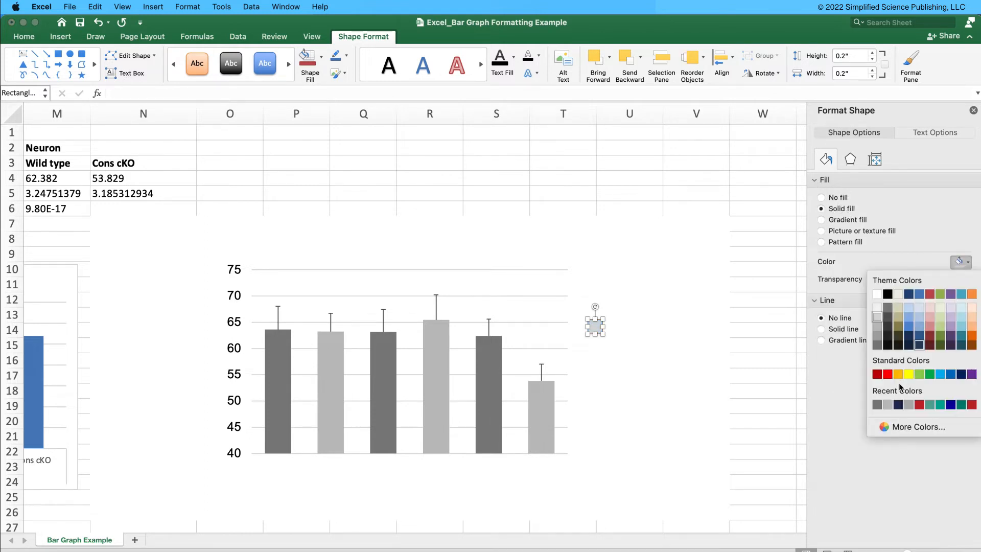
pyautogui.click(895, 426)
pyautogui.click(455, 264)
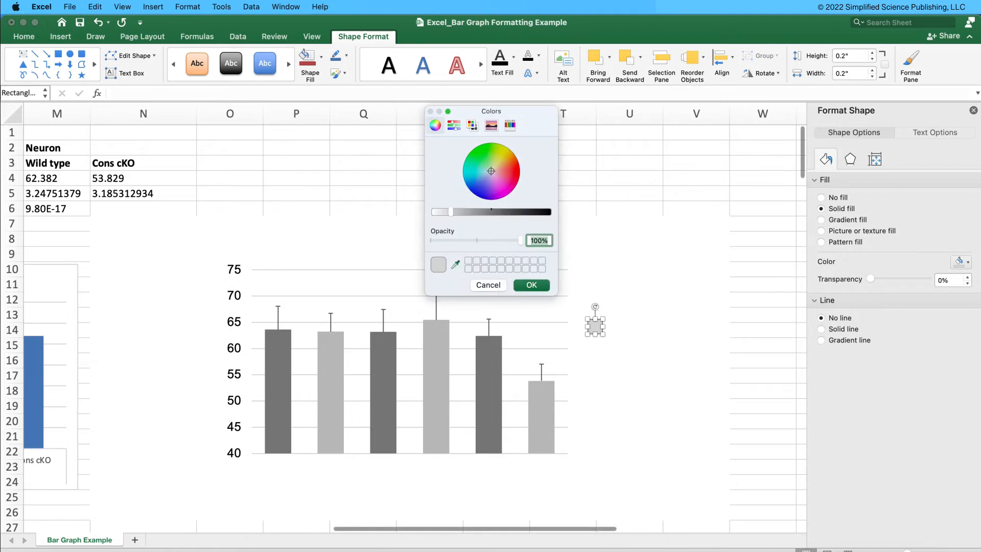
pyautogui.click(498, 345)
pyautogui.click(532, 284)
pyautogui.click(631, 303)
pyautogui.click(645, 358)
# Step: Duplicate the dark gray square and place the copy directly below it
pyautogui.click(602, 330)
pyautogui.press('super+d')
pyautogui.click(651, 333)
pyautogui.moveTo(609, 337); pyautogui.dragTo(597, 351)
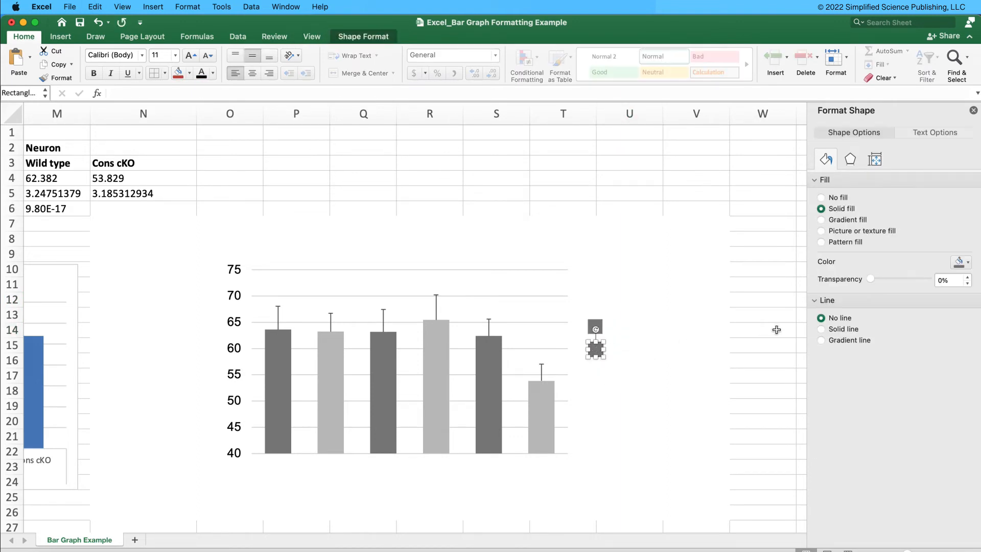
# Step: Fill the lower square with light gray sampled from one of the chart's light bars
pyautogui.click(961, 262)
pyautogui.click(896, 428)
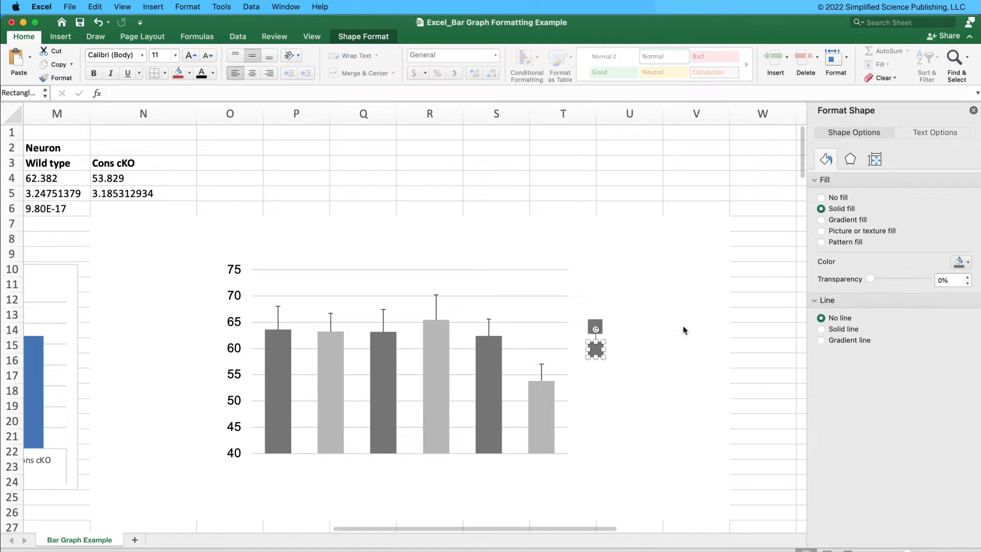
pyautogui.click(456, 267)
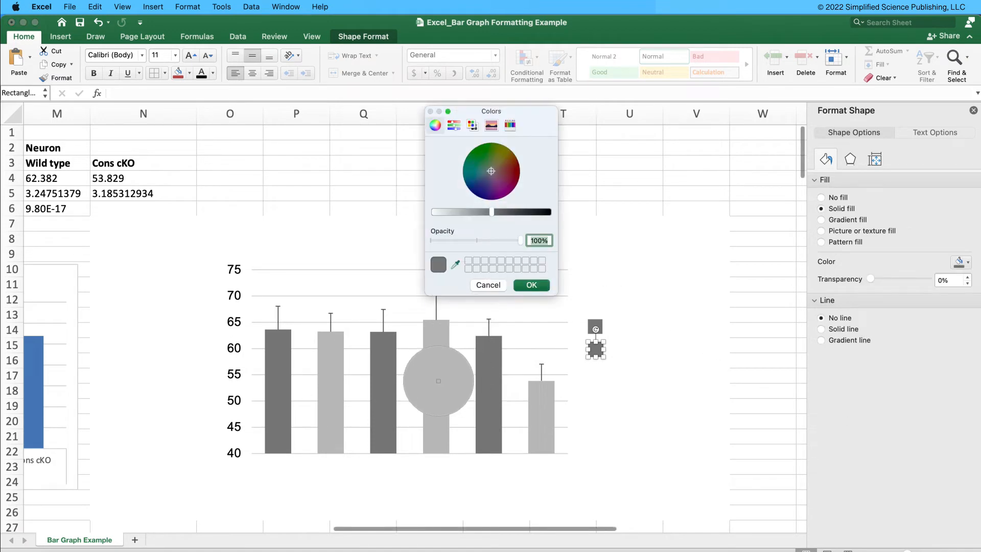
pyautogui.click(439, 375)
pyautogui.click(532, 285)
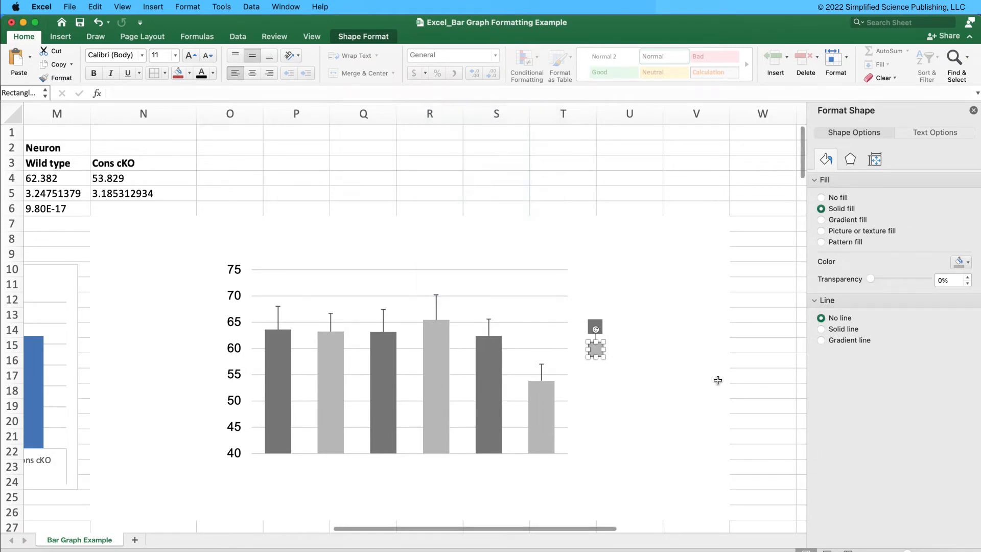
# Step: Move the light gray square down to about row 16 to widen the gap below the dark one
pyautogui.click(631, 381)
pyautogui.moveTo(603, 350); pyautogui.dragTo(601, 359)
pyautogui.click(620, 271)
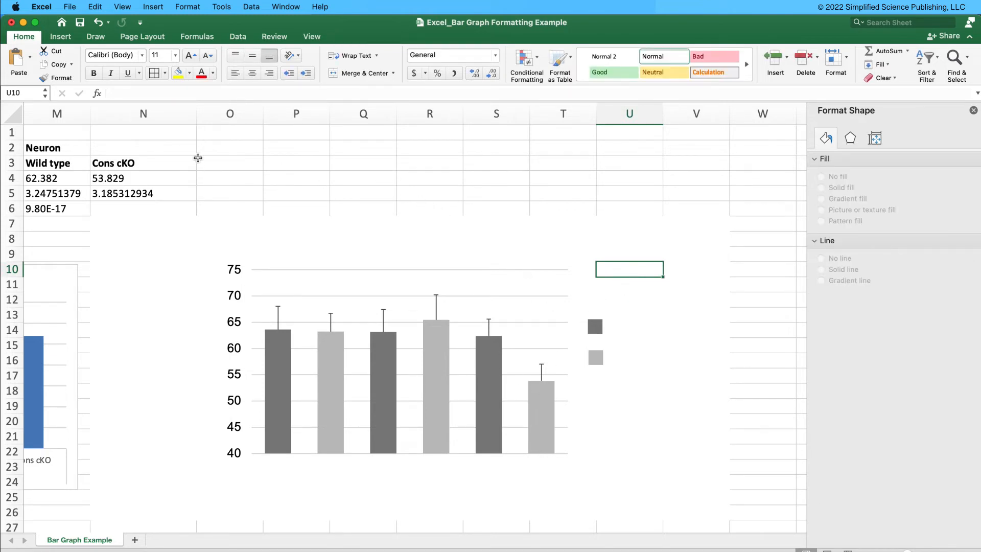
# Step: Insert a text box beside the dark gray legend square reading "Control"
pyautogui.click(61, 36)
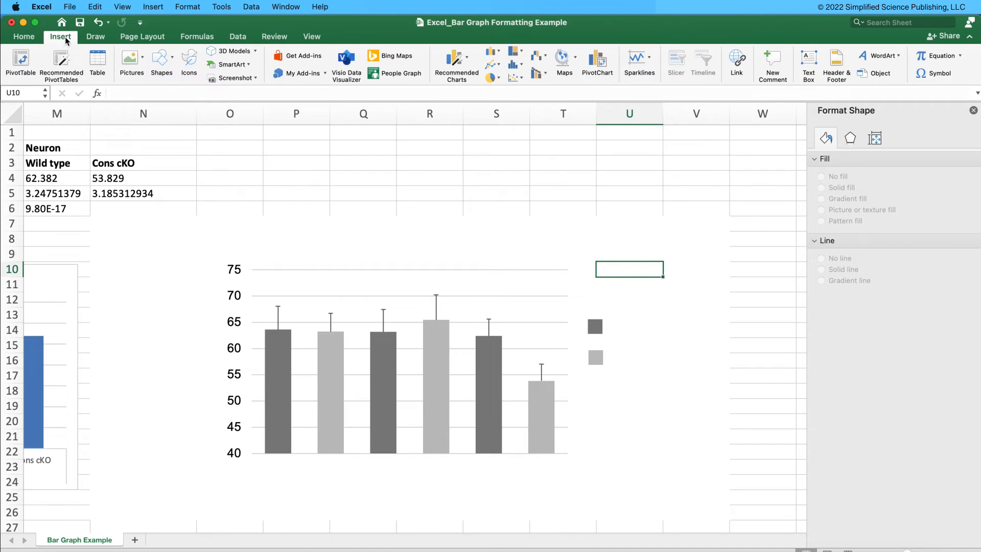
pyautogui.click(811, 58)
pyautogui.click(615, 324)
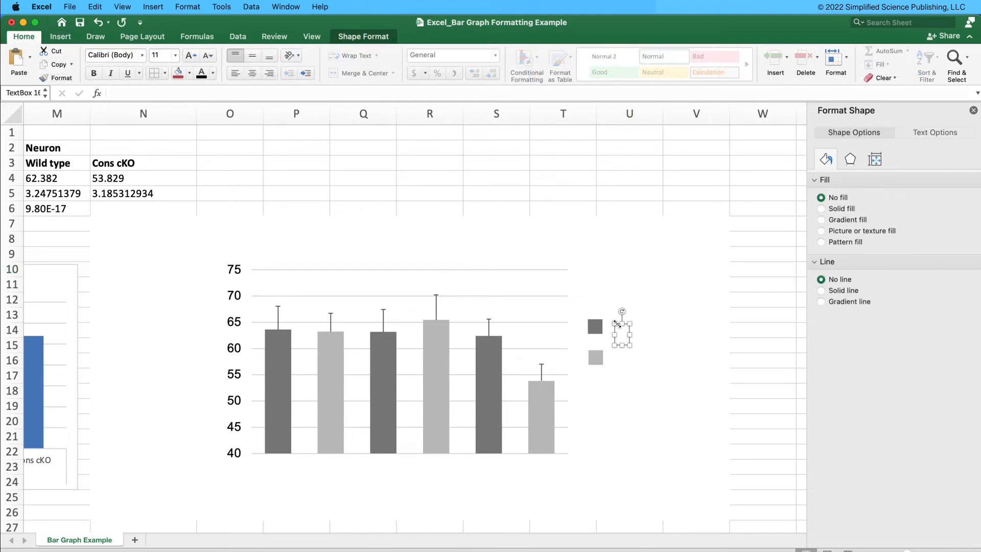
pyautogui.write('Wild')
pyautogui.press('BackSpace')
pyautogui.press('BackSpace')
pyautogui.press('BackSpace')
pyautogui.press('BackSpace')
pyautogui.press('BackSpace')
pyautogui.write('Contorl')
pyautogui.press('BackSpace')
pyautogui.press('BackSpace')
pyautogui.press('BackSpace')
pyautogui.write('rol')
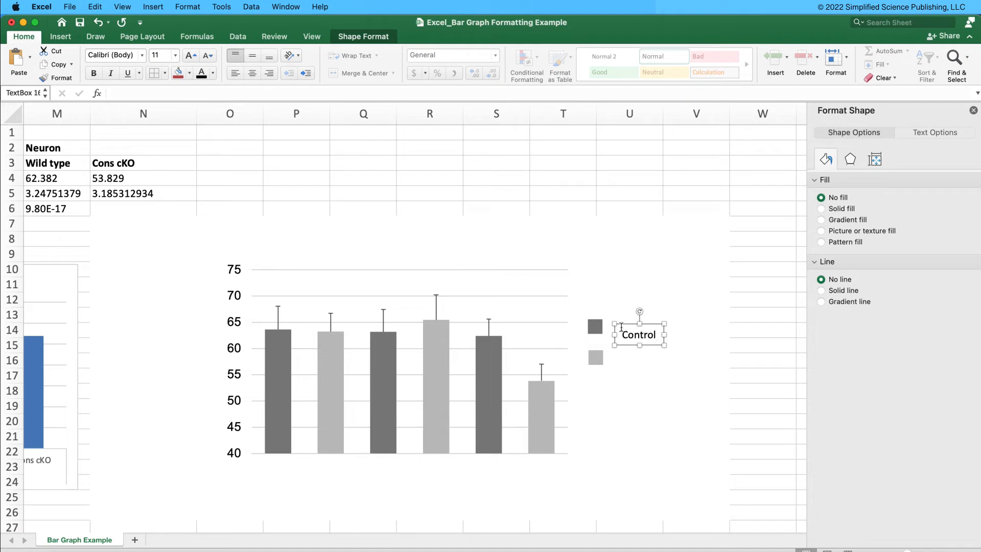
# Step: Format the Control label in Arial 12 and align it with the dark gray legend square
pyautogui.click(123, 55)
pyautogui.write('Arial')
pyautogui.press('Return')
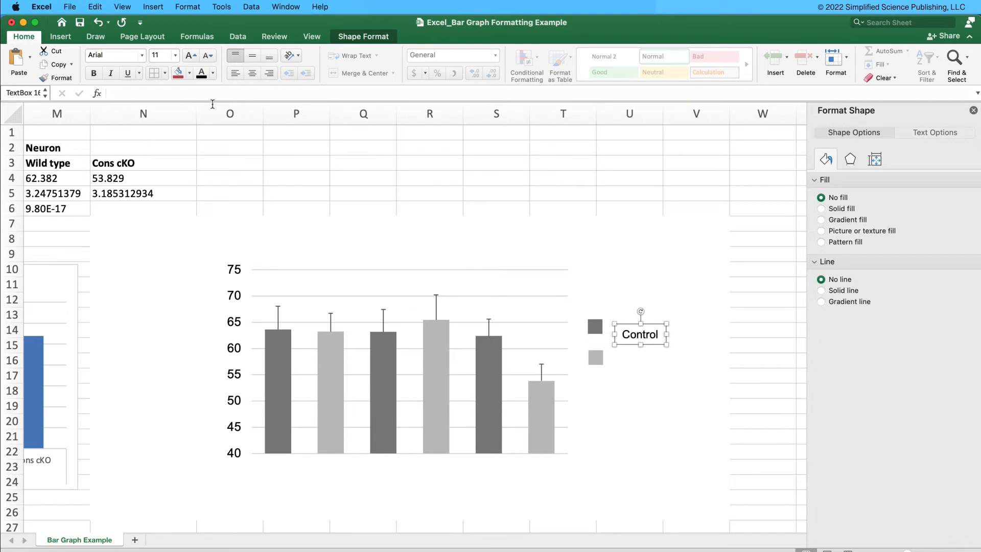
pyautogui.click(164, 56)
pyautogui.write('12')
pyautogui.press('Return')
pyautogui.moveTo(664, 327); pyautogui.dragTo(651, 316)
# Step: Duplicate the Control label beside the light gray square and change its text to "Cons cKO"
pyautogui.press('super+c')
pyautogui.press('super+v')
pyautogui.moveTo(653, 350); pyautogui.dragTo(643, 367)
pyautogui.doubleClick(650, 358)
pyautogui.write('Cons cKO')
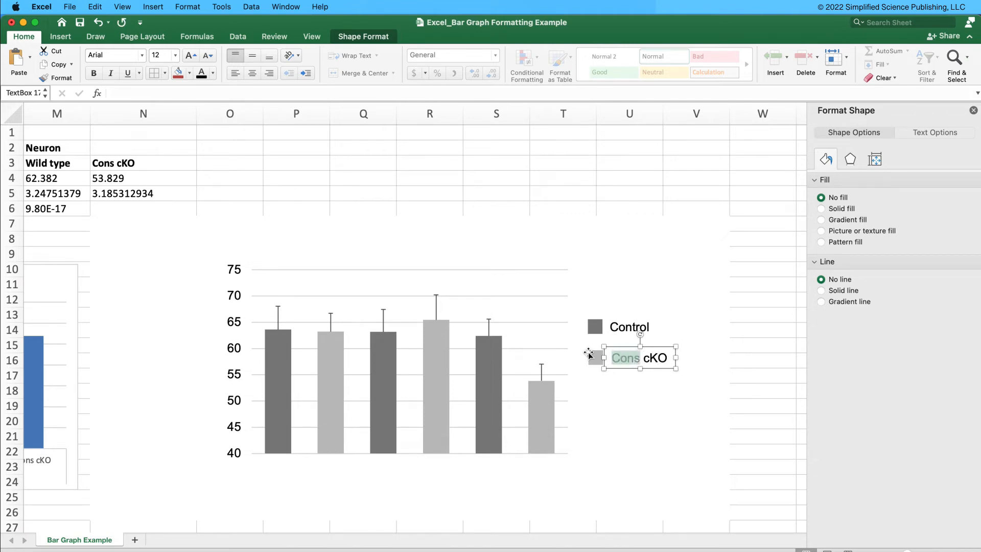
# Step: Italicize the word "Cons" in the lower legend label
pyautogui.click(110, 74)
pyautogui.click(650, 396)
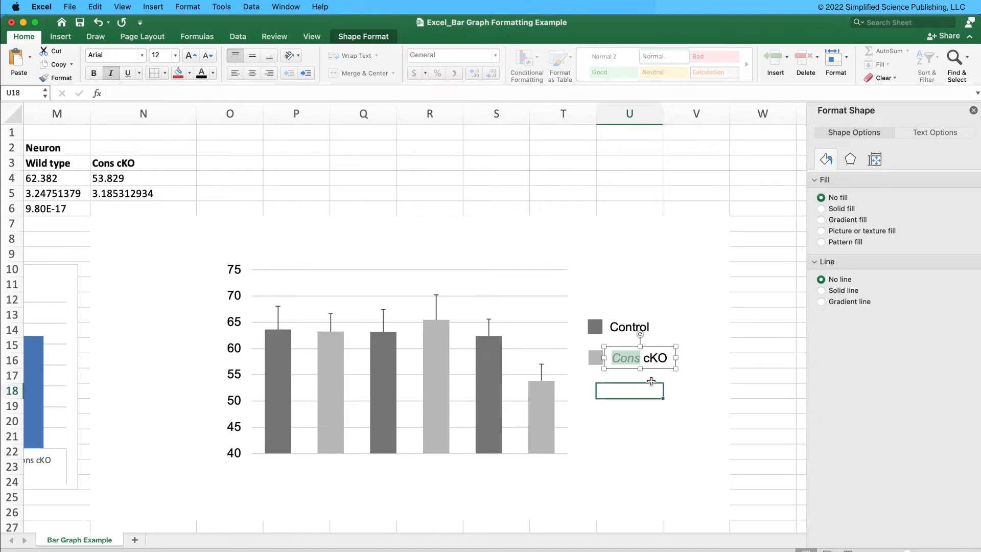
pyautogui.click(674, 360)
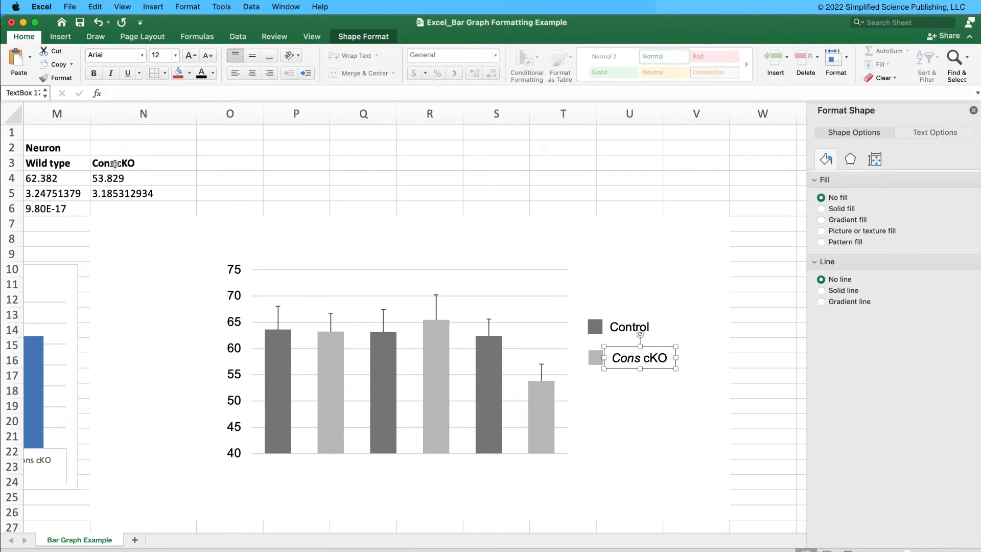
pyautogui.click(639, 408)
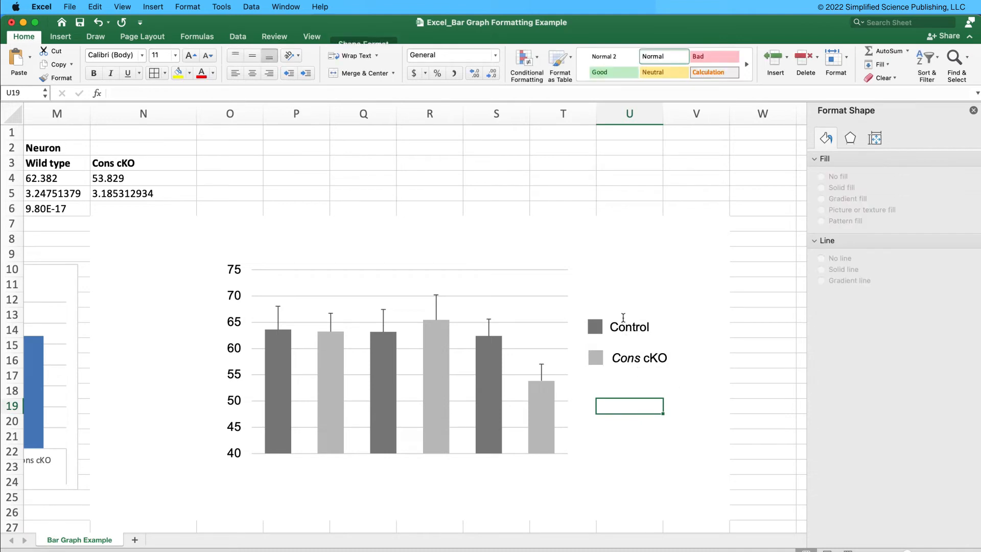
# Step: Nudge the Cons cKO label closer to its square and move the Control label with its dark square down to tighten the legend
pyautogui.click(633, 348)
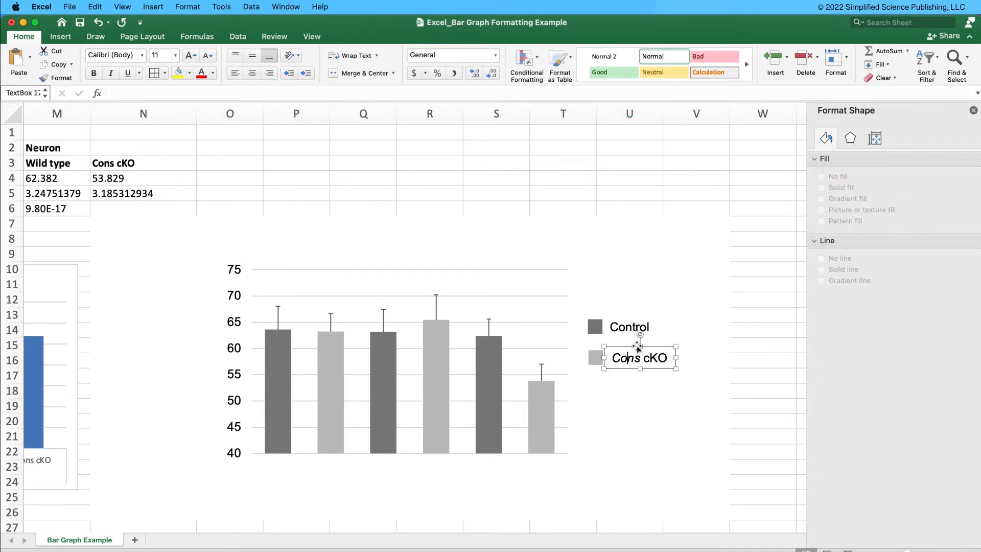
pyautogui.moveTo(631, 344); pyautogui.dragTo(628, 344)
pyautogui.click(633, 322)
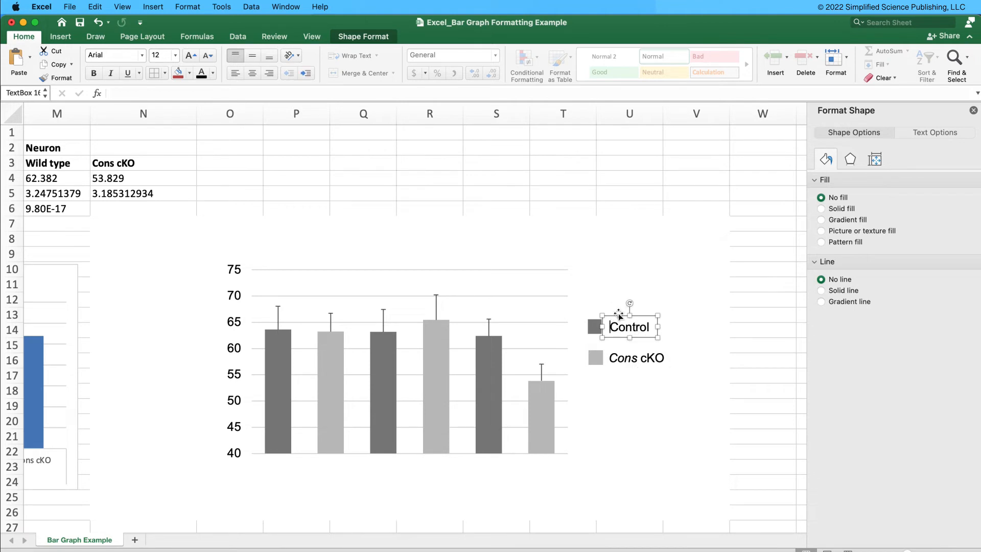
pyautogui.moveTo(627, 313)
pyautogui.mouseDown()
pyautogui.moveTo(616, 312)
pyautogui.moveTo(618, 323)
pyautogui.mouseUp()
pyautogui.keyDown('shift'); pyautogui.click(599, 326); pyautogui.keyUp('shift')
pyautogui.click(639, 435)
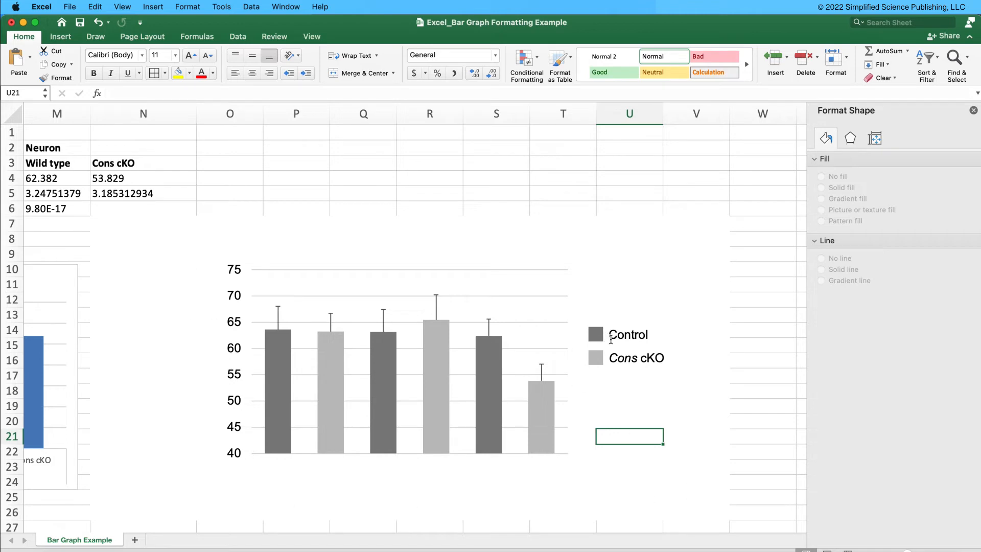
# Step: Place a copy of the Control label below the first bar pair, reading "GMC" at 14 pt
pyautogui.click(636, 330)
pyautogui.press('super+c')
pyautogui.press('super+v')
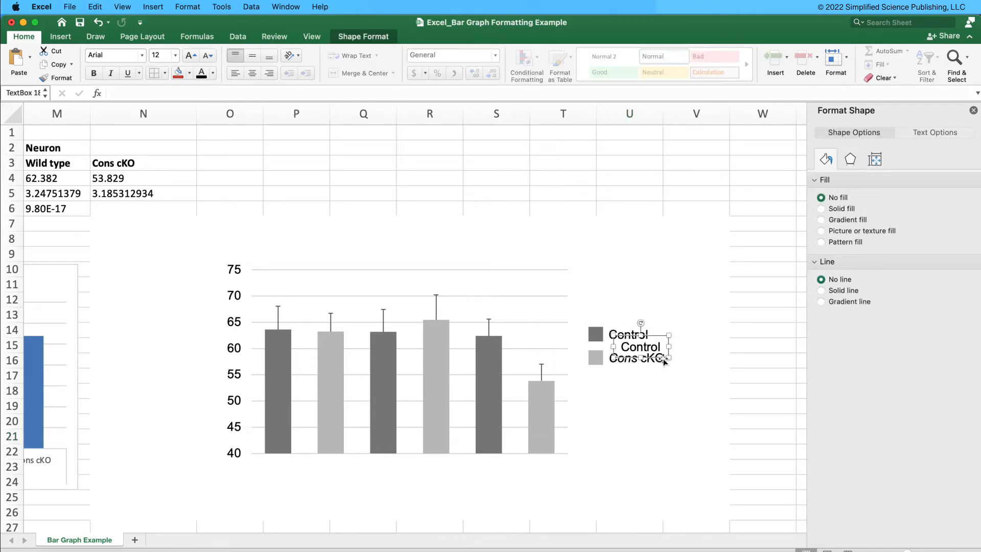
pyautogui.moveTo(654, 359); pyautogui.dragTo(274, 468)
pyautogui.click(310, 469)
pyautogui.write('GMC')
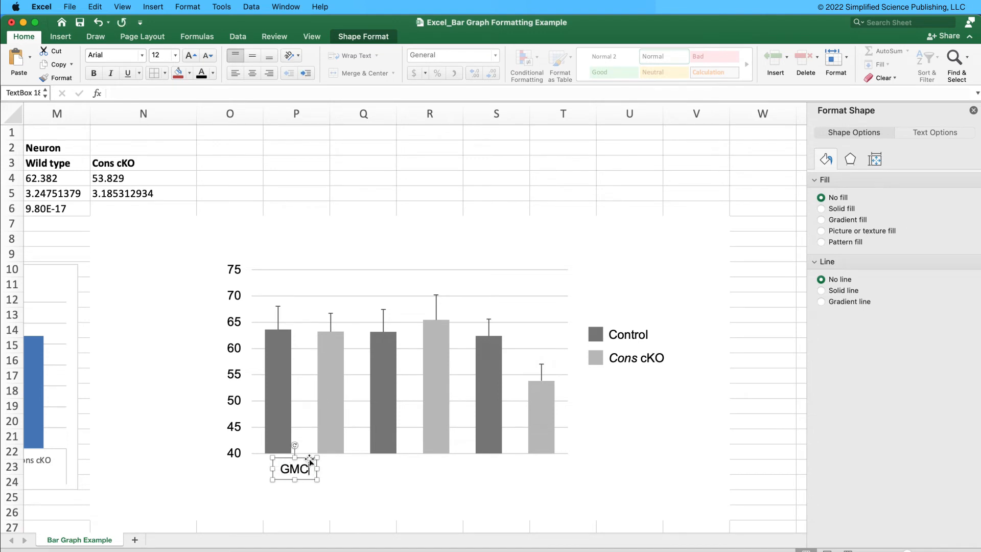
pyautogui.click(157, 55)
pyautogui.write('14')
pyautogui.press('Return')
# Step: Add a matching 14 pt category label reading "NB" below the middle bar pair
pyautogui.moveTo(324, 478); pyautogui.dragTo(389, 467)
pyautogui.click(392, 466)
pyautogui.write('NE')
pyautogui.press('BackSpace')
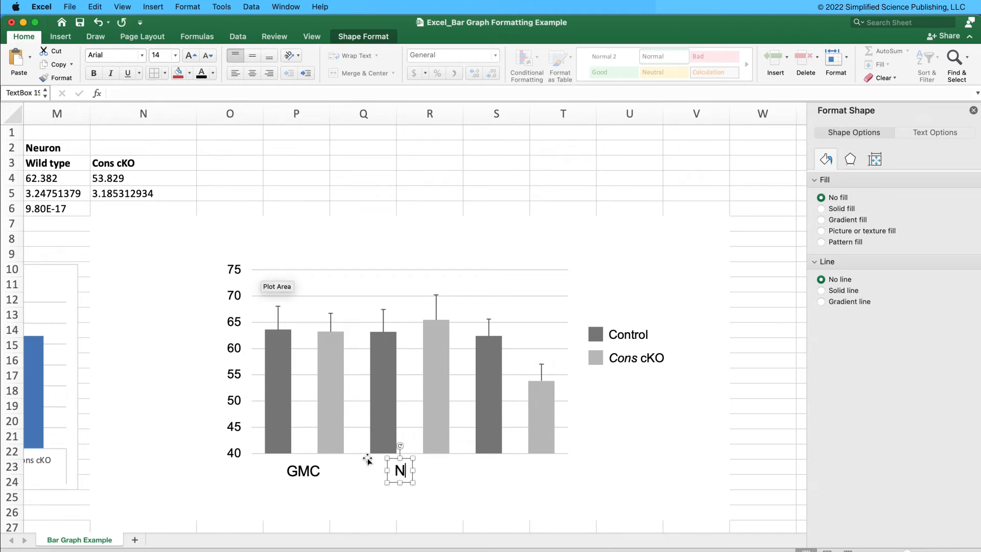
pyautogui.write('B')
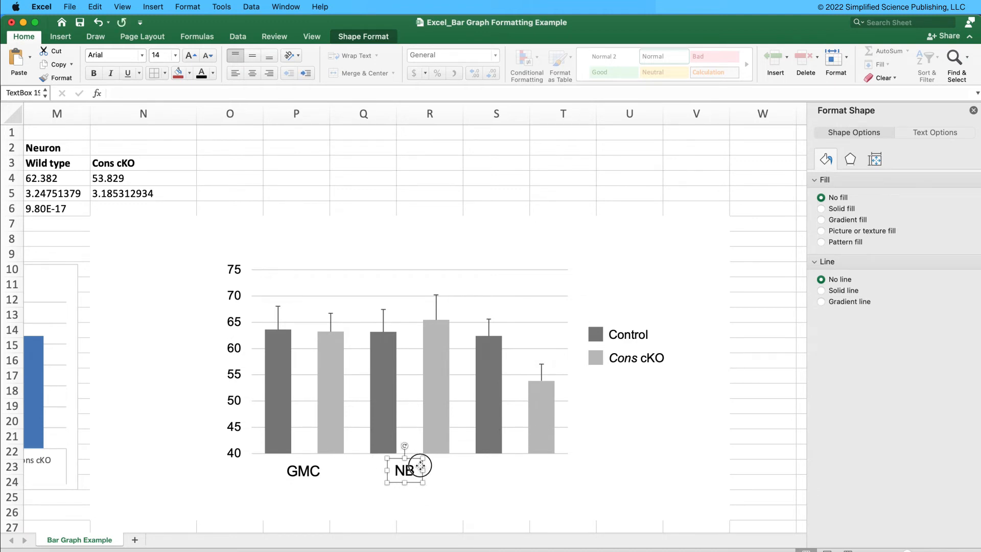
# Step: Add a matching category label reading "Neurons" below the last bar pair
pyautogui.press('super+v')
pyautogui.moveTo(437, 481); pyautogui.dragTo(536, 466)
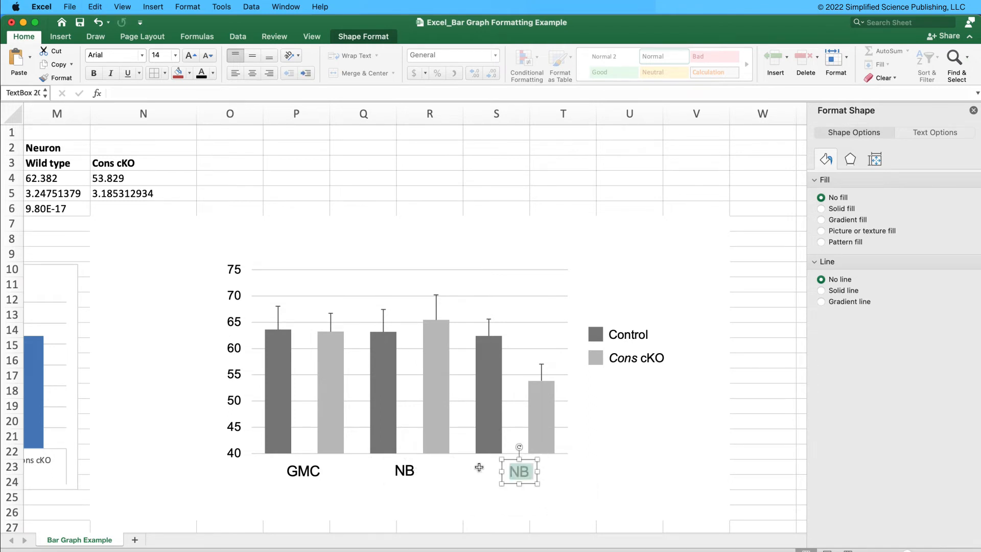
pyautogui.write('Neurons')
pyautogui.moveTo(565, 462); pyautogui.dragTo(548, 458)
# Step: Narrow the plot area by pulling its right edge inward so the bars sit closer together
pyautogui.click(566, 431)
pyautogui.moveTo(582, 361); pyautogui.dragTo(526, 360)
pyautogui.click(547, 358)
# Step: Move the two legend squares and their labels together so they sit close to the narrowed plot area
pyautogui.click(602, 335)
pyautogui.keyDown('shift'); pyautogui.click(599, 357); pyautogui.keyUp('shift')
pyautogui.keyDown('shift'); pyautogui.click(604, 357); pyautogui.keyUp('shift')
pyautogui.keyDown('shift'); pyautogui.click(593, 335); pyautogui.keyUp('shift')
pyautogui.moveTo(613, 325); pyautogui.dragTo(553, 328)
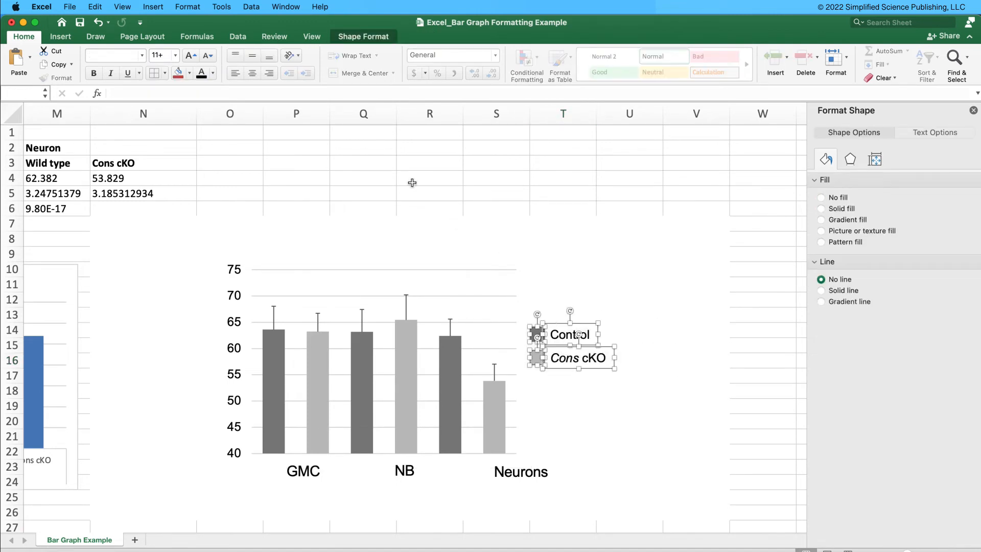
# Step: Center the GMC, NB and Neurons labels under their bar pairs and align them on one level
pyautogui.click(321, 467)
pyautogui.moveTo(320, 466); pyautogui.dragTo(313, 468)
pyautogui.click(394, 468)
pyautogui.moveTo(414, 460); pyautogui.dragTo(395, 458)
pyautogui.click(496, 471)
pyautogui.moveTo(512, 462); pyautogui.dragTo(461, 463)
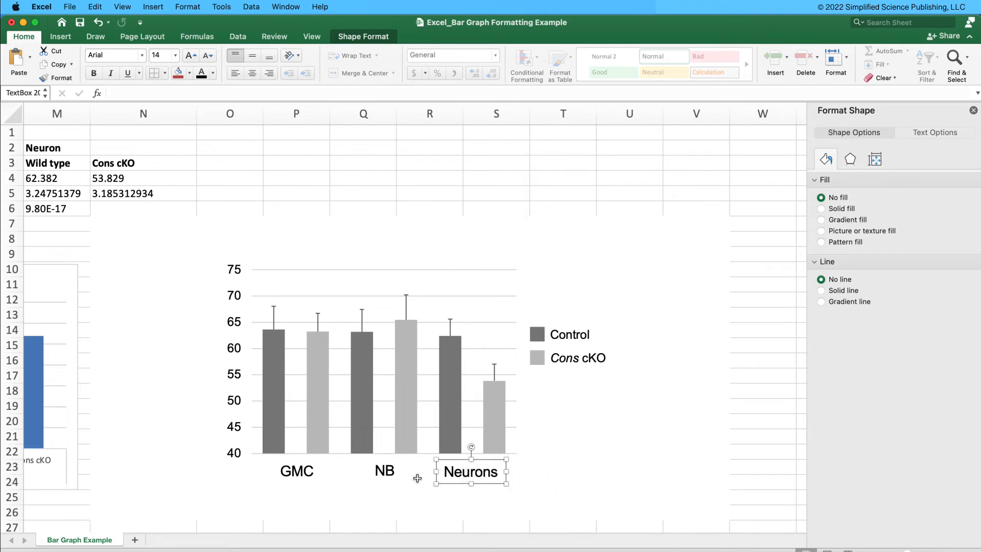
pyautogui.keyDown('shift'); pyautogui.click(387, 470); pyautogui.keyUp('shift')
pyautogui.click(408, 497)
pyautogui.click(461, 464)
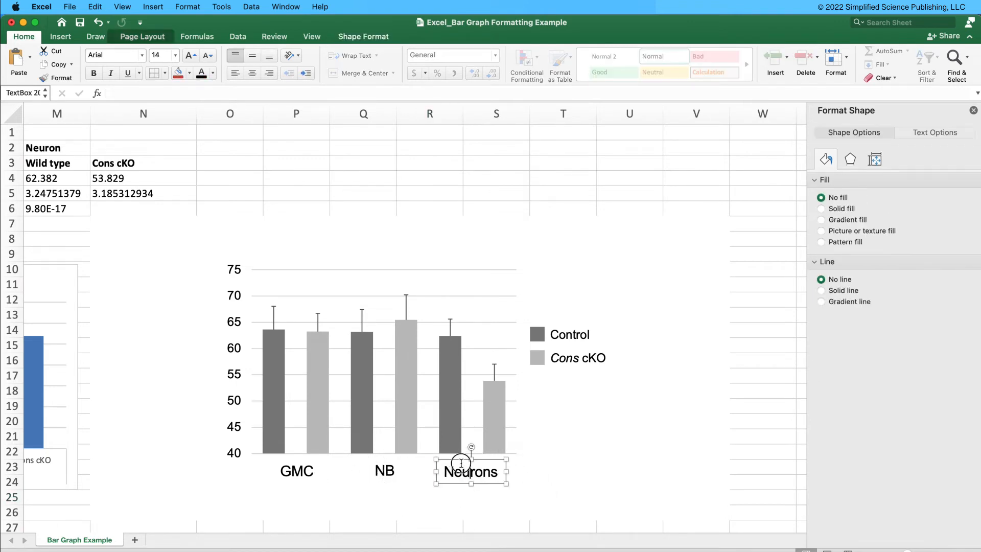
pyautogui.moveTo(456, 457); pyautogui.dragTo(457, 457)
pyautogui.click(417, 490)
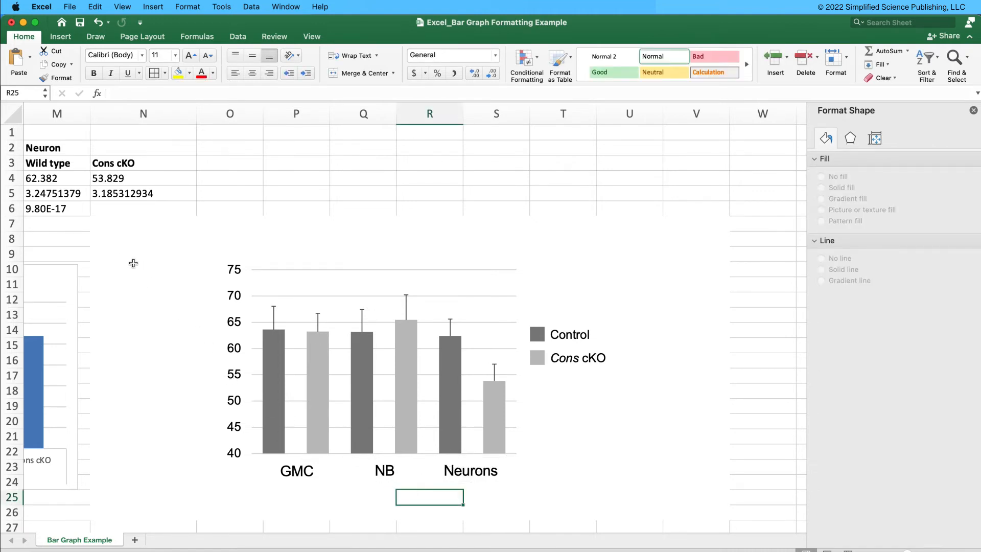
# Step: Draw a straight vertical line about 3.23" tall along the left edge of the plot area
pyautogui.click(70, 38)
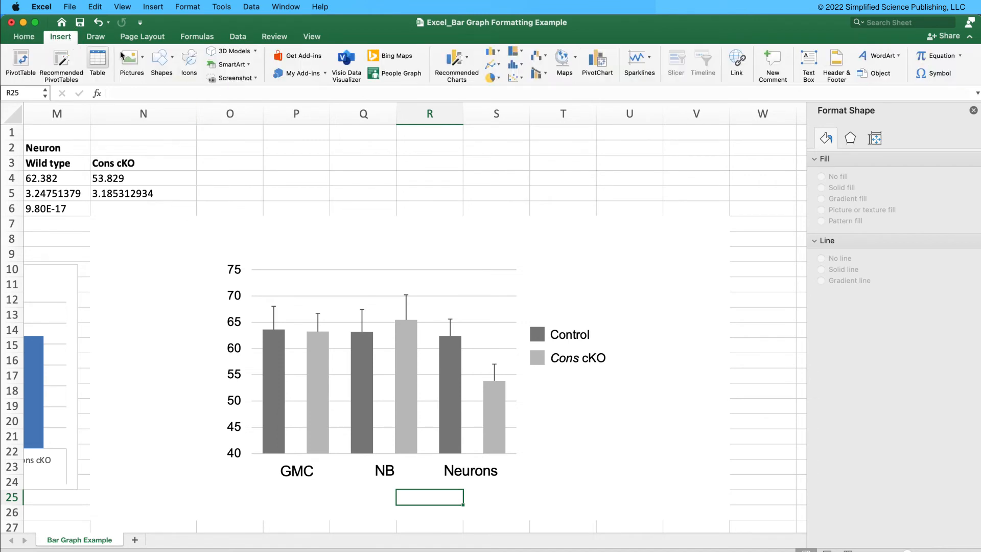
pyautogui.click(160, 58)
pyautogui.click(180, 99)
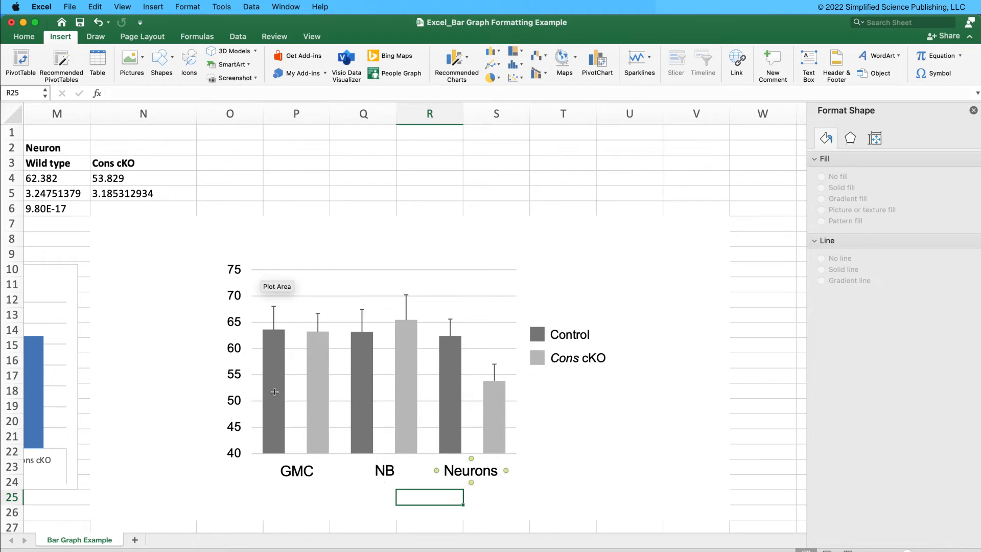
pyautogui.moveTo(252, 254)
pyautogui.mouseDown()
pyautogui.moveTo(247, 434)
pyautogui.moveTo(271, 301)
pyautogui.moveTo(327, 263)
pyautogui.moveTo(265, 312)
pyautogui.moveTo(263, 491)
pyautogui.mouseUp()
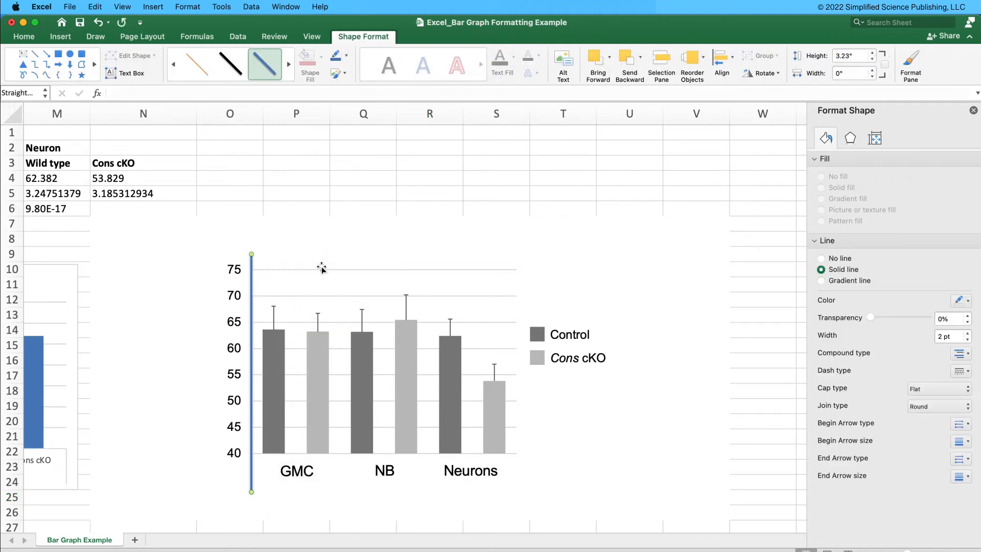
# Step: Remove the vertical line's shadow and set its width to 1 pt
pyautogui.click(853, 138)
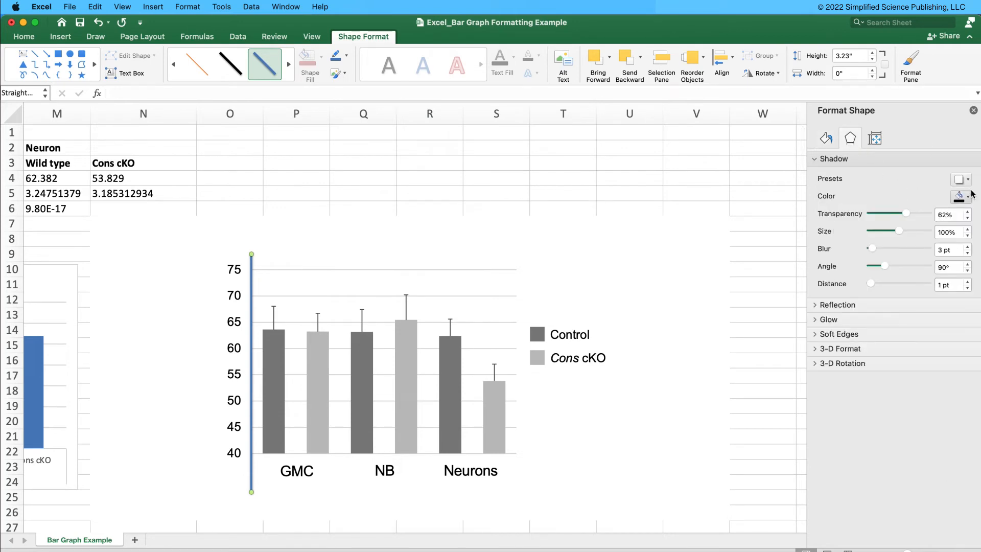
pyautogui.click(961, 179)
pyautogui.click(894, 224)
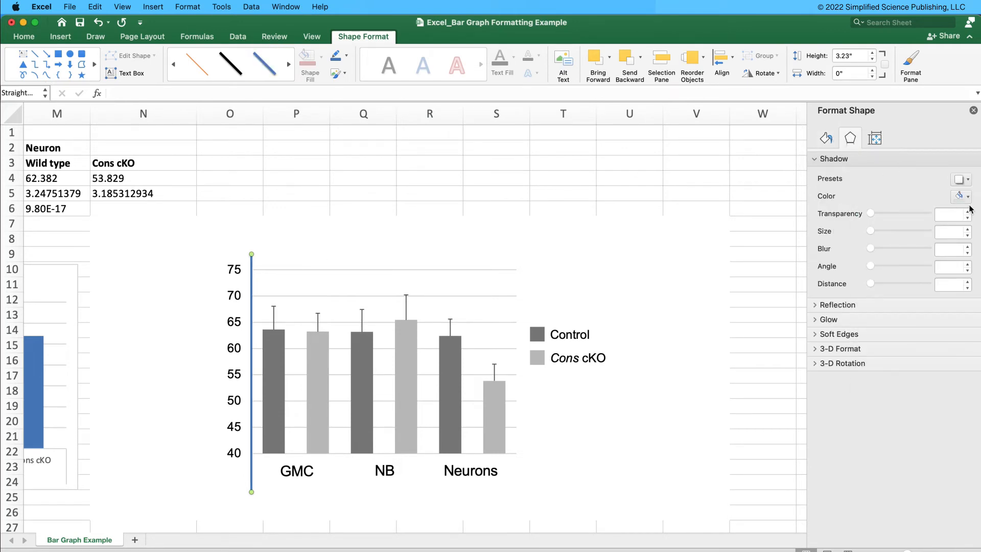
pyautogui.click(826, 139)
pyautogui.doubleClick(943, 337)
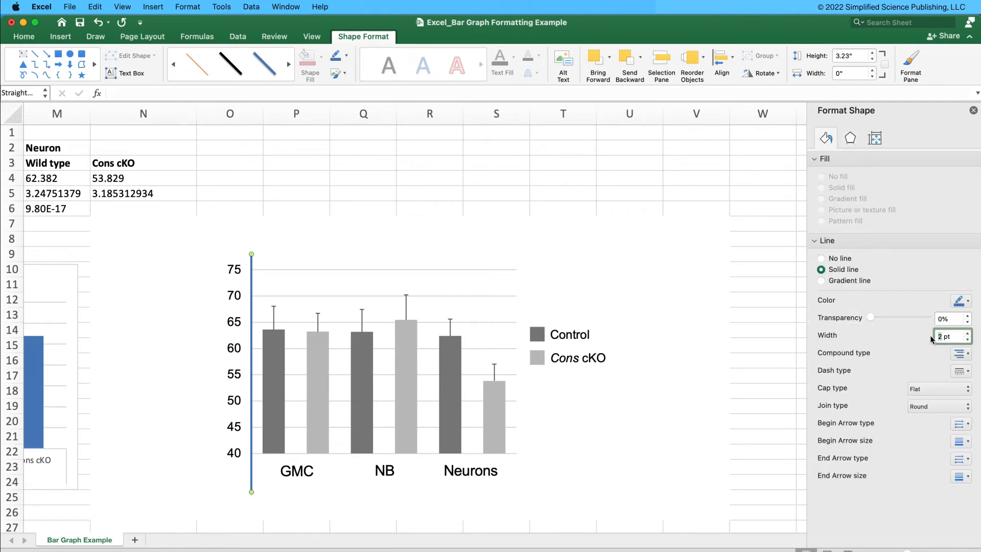
pyautogui.press('Return')
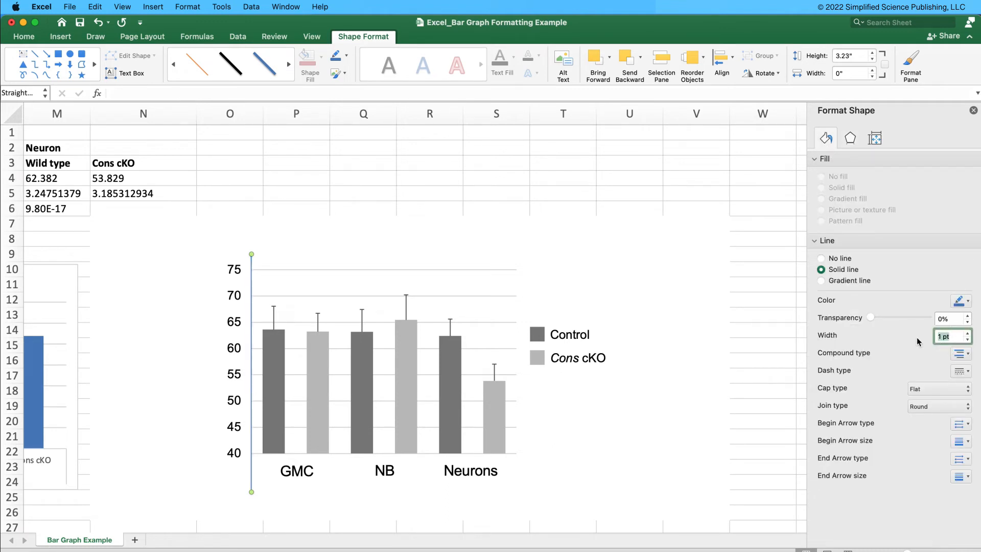
# Step: Color the vertical line light gray by sampling one of the chart's gridlines
pyautogui.click(963, 302)
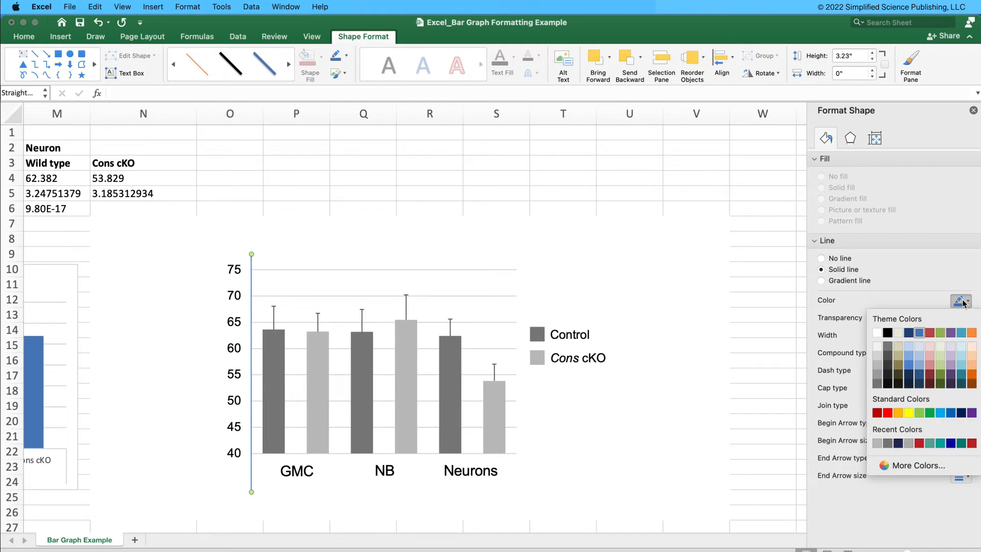
pyautogui.click(895, 466)
pyautogui.click(456, 266)
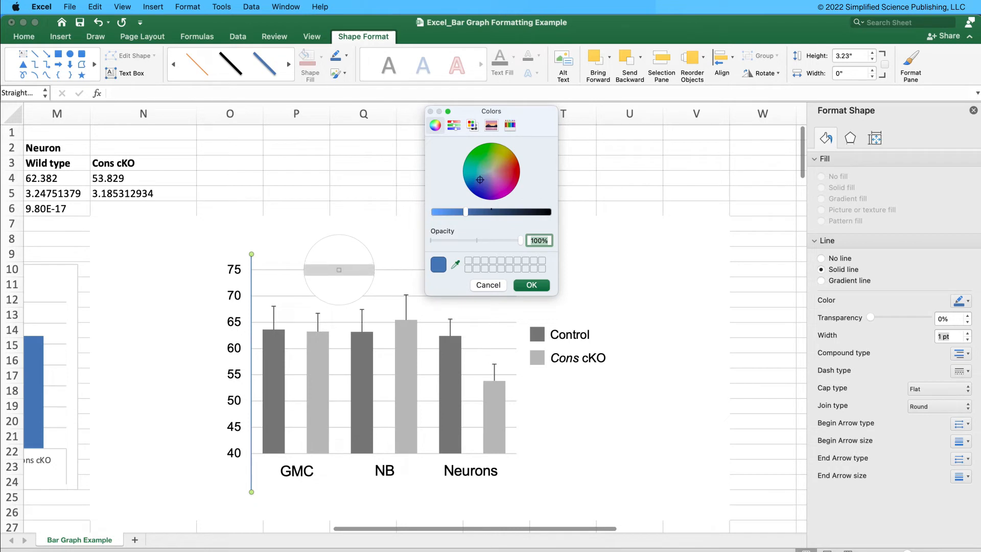
pyautogui.click(340, 271)
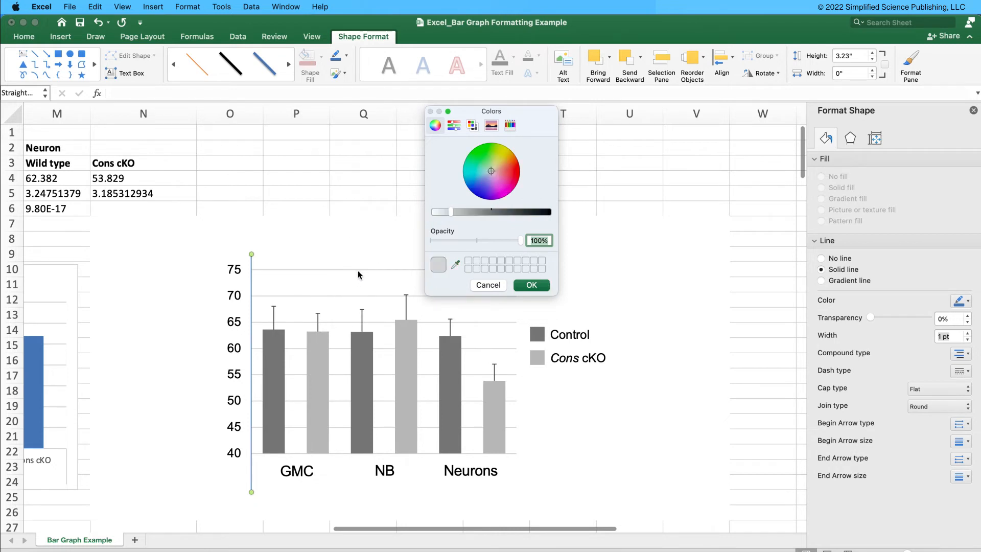
pyautogui.click(520, 284)
pyautogui.click(642, 313)
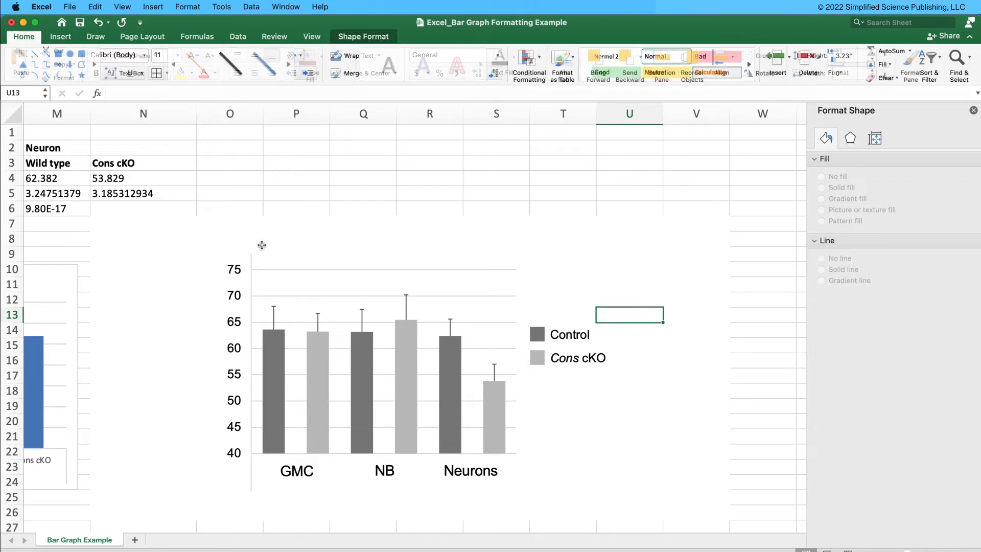
# Step: Align the vertical line's upper end with the 75 gridline and shorten its lower end to a height of 2.94"
pyautogui.click(250, 257)
pyautogui.moveTo(249, 258); pyautogui.dragTo(249, 273)
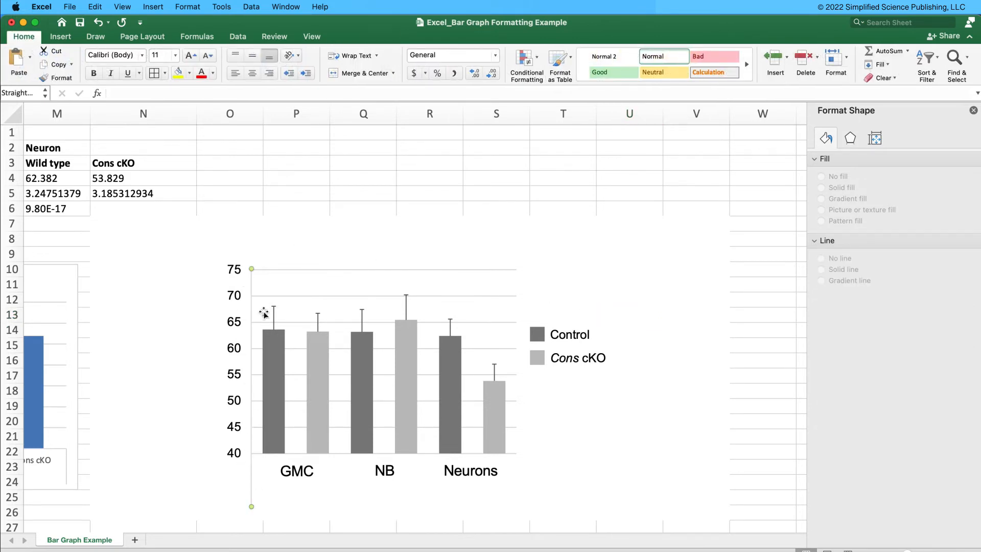
pyautogui.moveTo(252, 507); pyautogui.dragTo(251, 485)
pyautogui.click(273, 480)
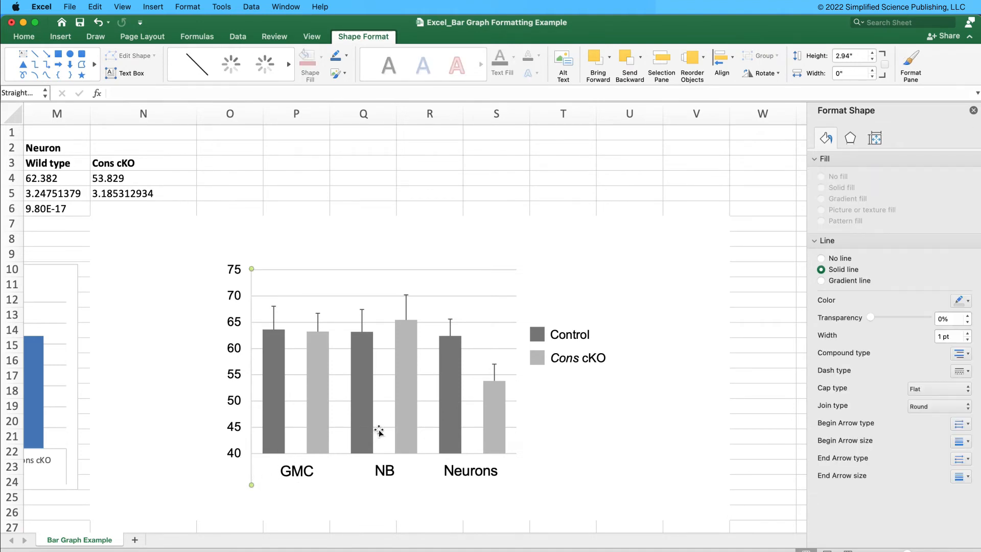
# Step: Copy the vertical line between the GMC and NB groups and shorten it to a divider extending only below the 40 gridline
pyautogui.press('super+c')
pyautogui.press('super+v')
pyautogui.moveTo(265, 466); pyautogui.dragTo(340, 454)
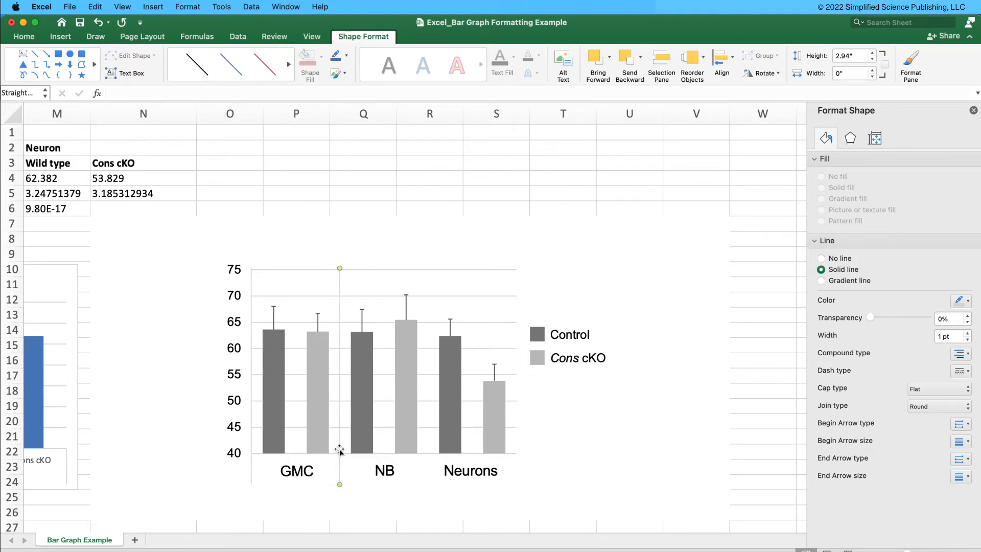
pyautogui.moveTo(340, 267); pyautogui.dragTo(339, 454)
pyautogui.click(355, 470)
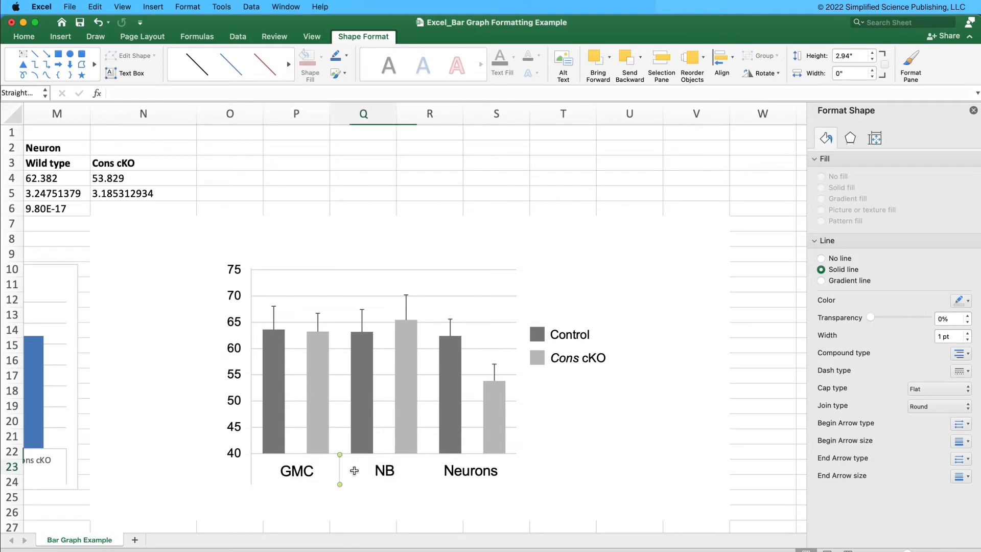
# Step: Copy the short divider line to the boundary between the NB and Neurons labels
pyautogui.click(367, 492)
pyautogui.click(342, 471)
pyautogui.moveTo(343, 472); pyautogui.dragTo(429, 466)
pyautogui.click(412, 497)
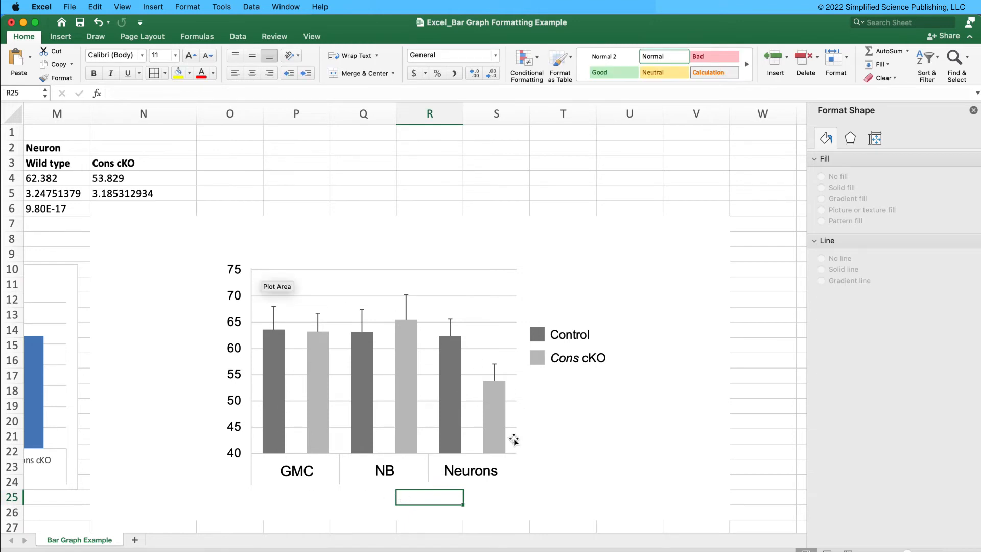
# Step: Duplicate the GMC label, rotate it vertically beside the value axis, and change its text to "Cell counts"
pyautogui.click(309, 458)
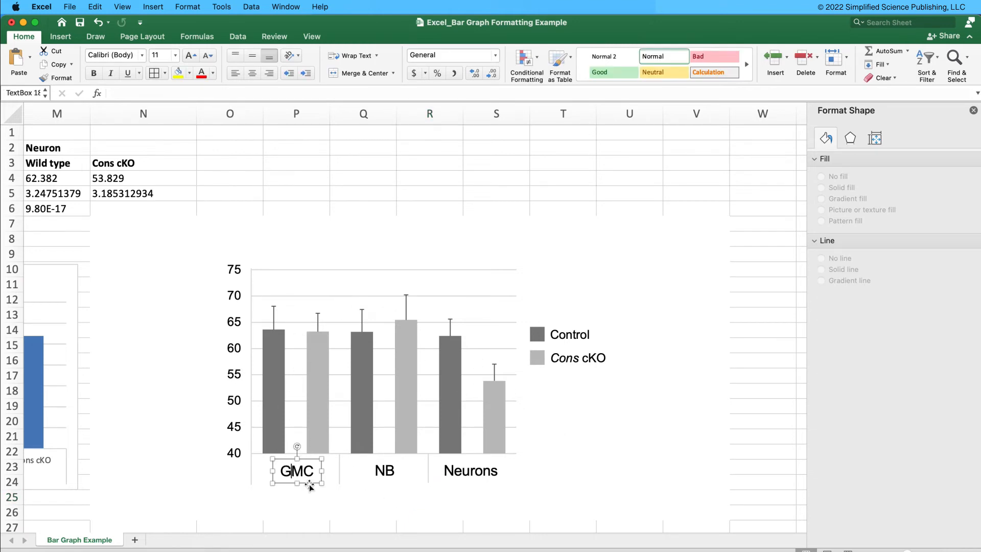
pyautogui.press('super+d')
pyautogui.moveTo(309, 459); pyautogui.dragTo(213, 368)
pyautogui.doubleClick(206, 369)
pyautogui.write('Cell c')
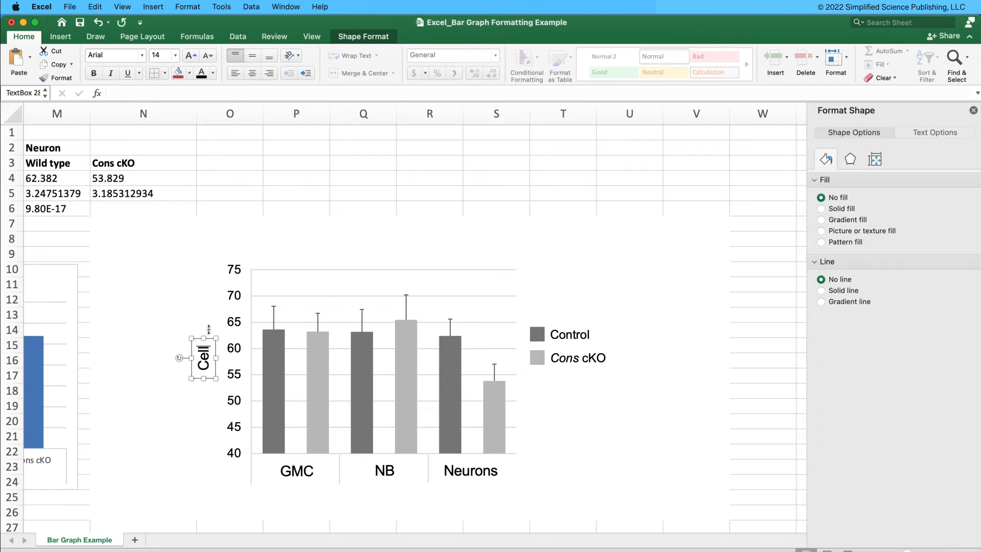
pyautogui.write('ounts')
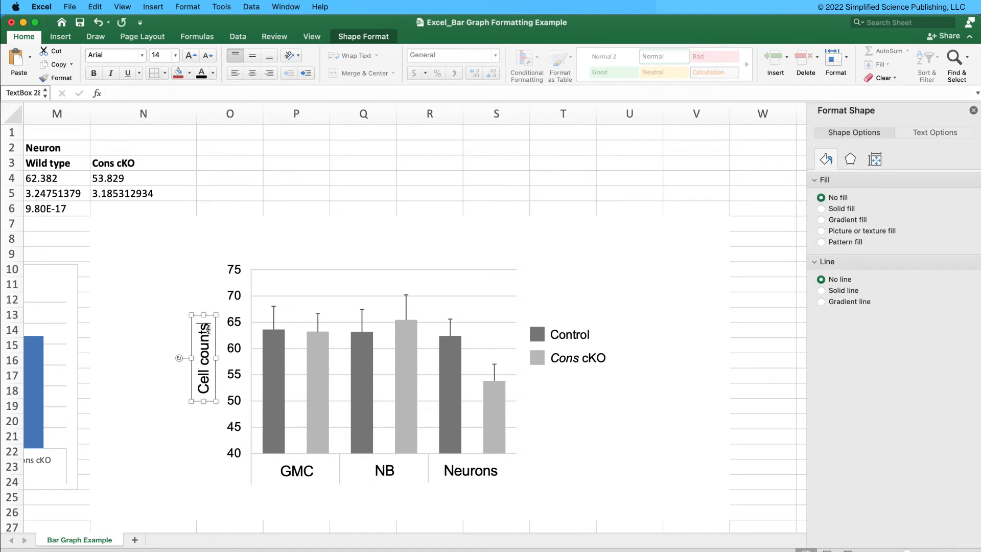
pyautogui.moveTo(217, 333); pyautogui.dragTo(220, 332)
pyautogui.click(342, 205)
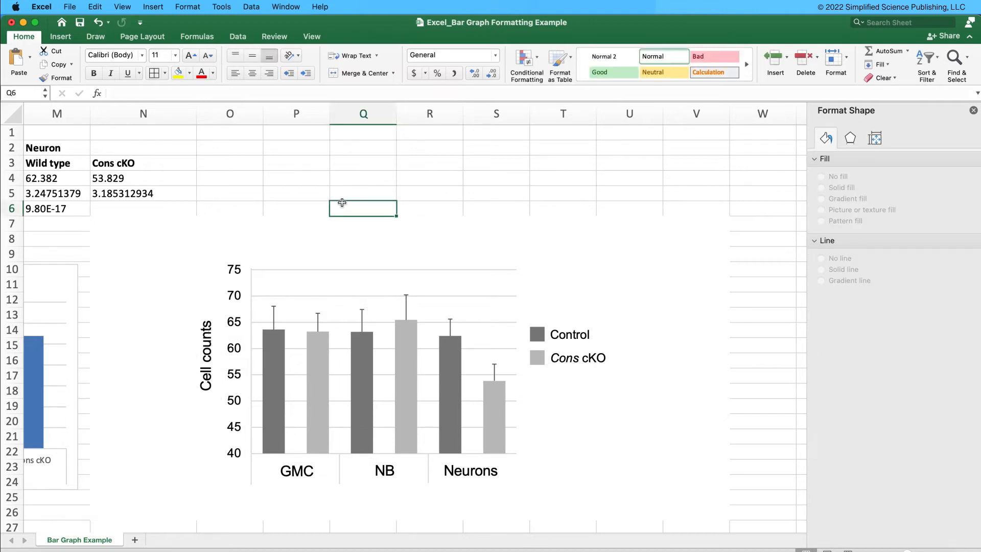
# Step: Widen the chart's bars by setting the data series gap width to 70%
pyautogui.click(323, 400)
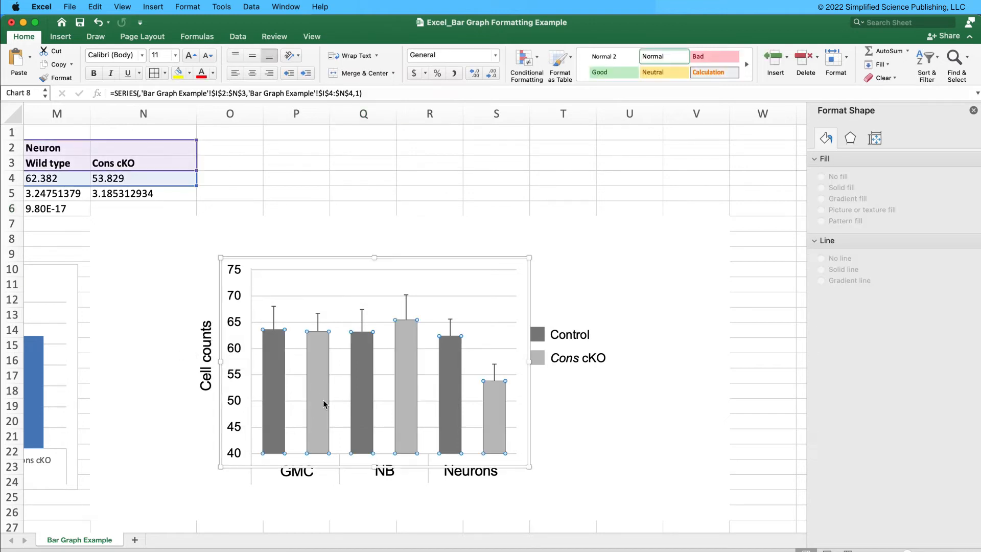
pyautogui.rightClick(319, 402)
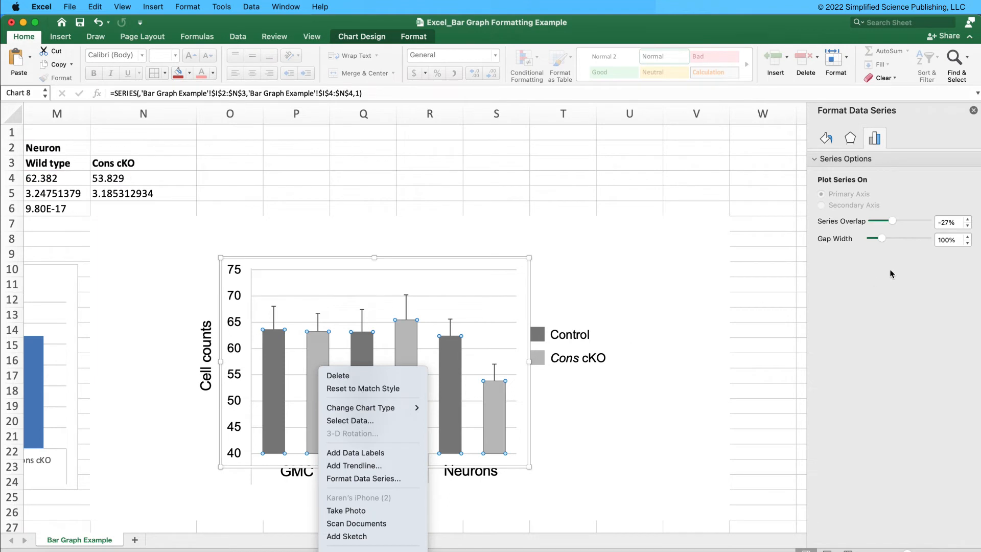
pyautogui.click(903, 244)
pyautogui.moveTo(883, 238)
pyautogui.mouseDown()
pyautogui.moveTo(889, 243)
pyautogui.moveTo(877, 238)
pyautogui.mouseUp()
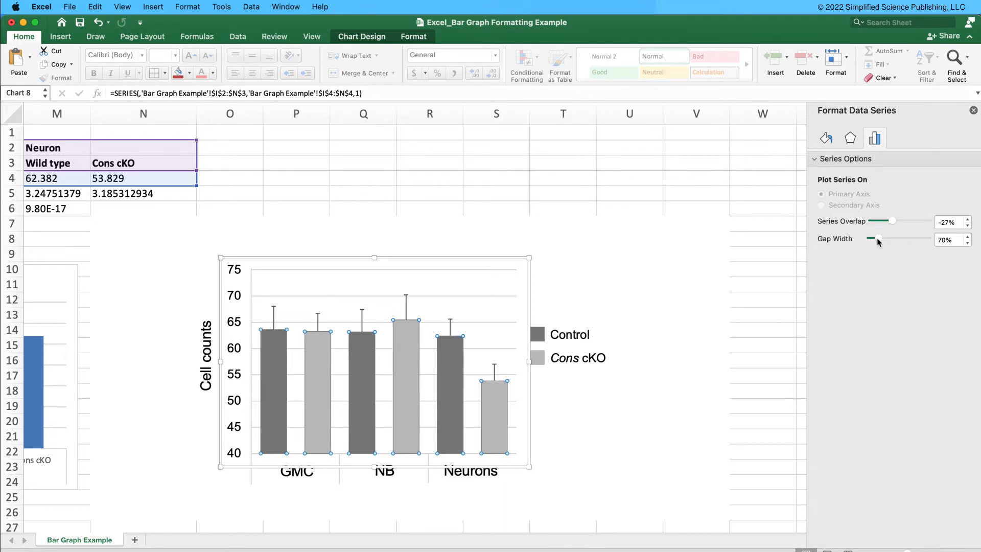
pyautogui.click(629, 300)
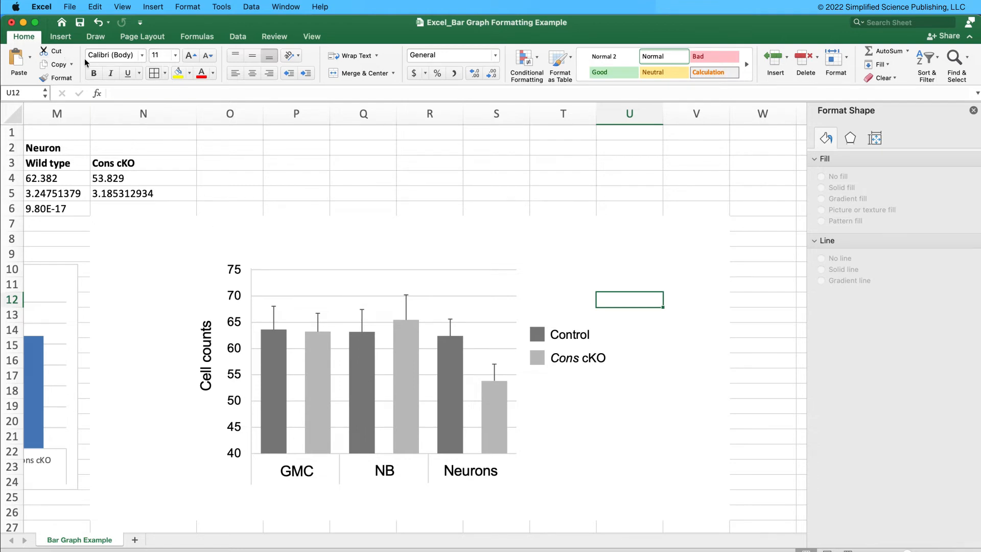
# Step: Draw a horizontal line about 0.64" wide above the two GMC bars and remove its shadow
pyautogui.click(61, 37)
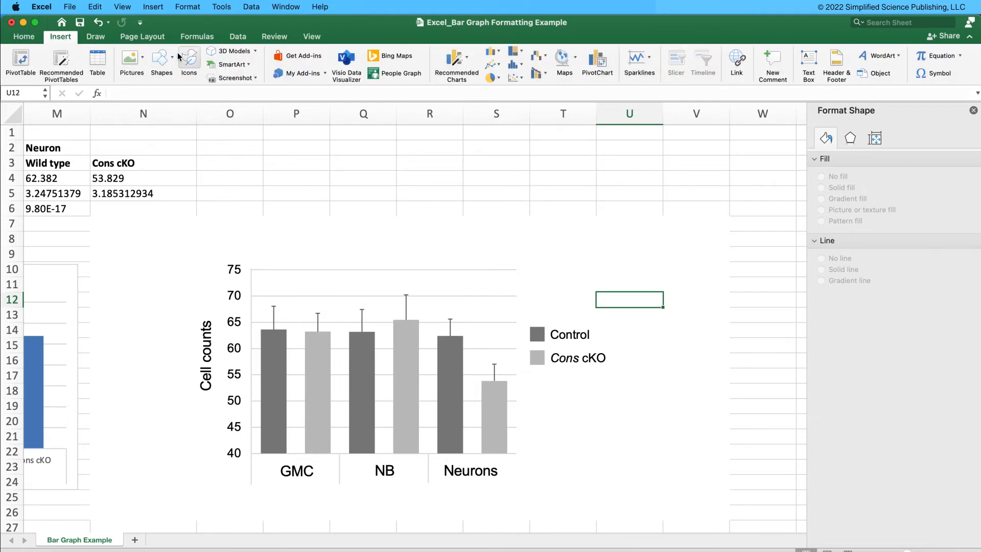
pyautogui.click(160, 59)
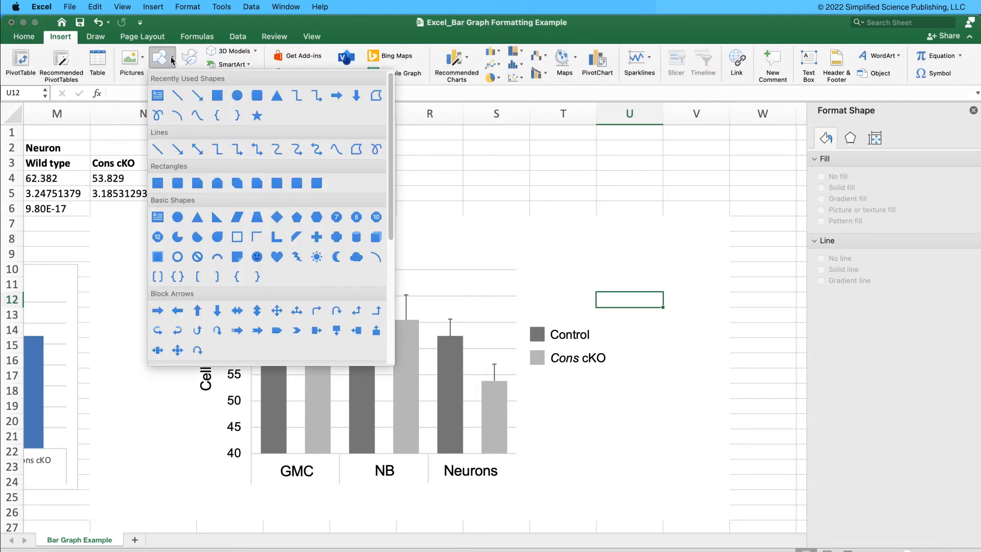
pyautogui.click(179, 97)
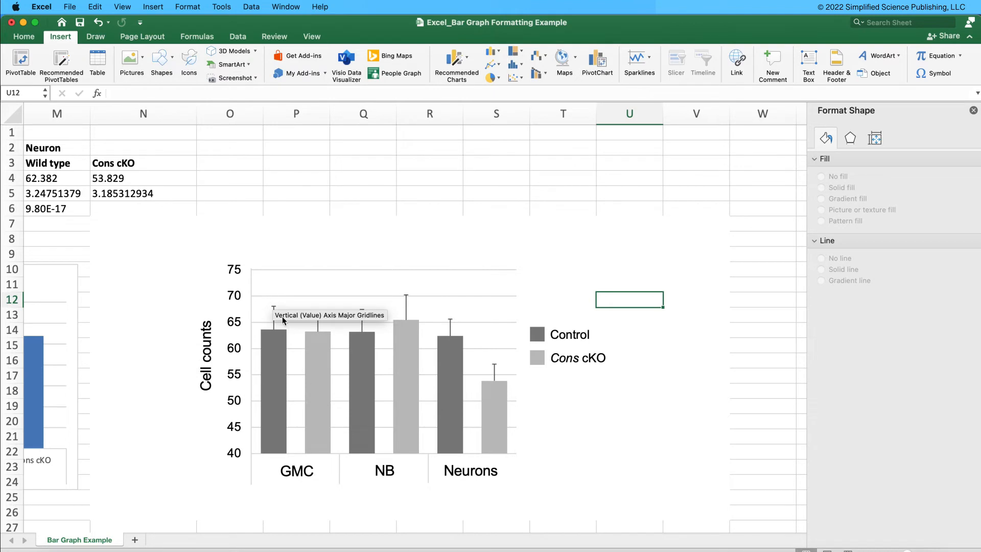
pyautogui.moveTo(274, 287); pyautogui.dragTo(320, 287)
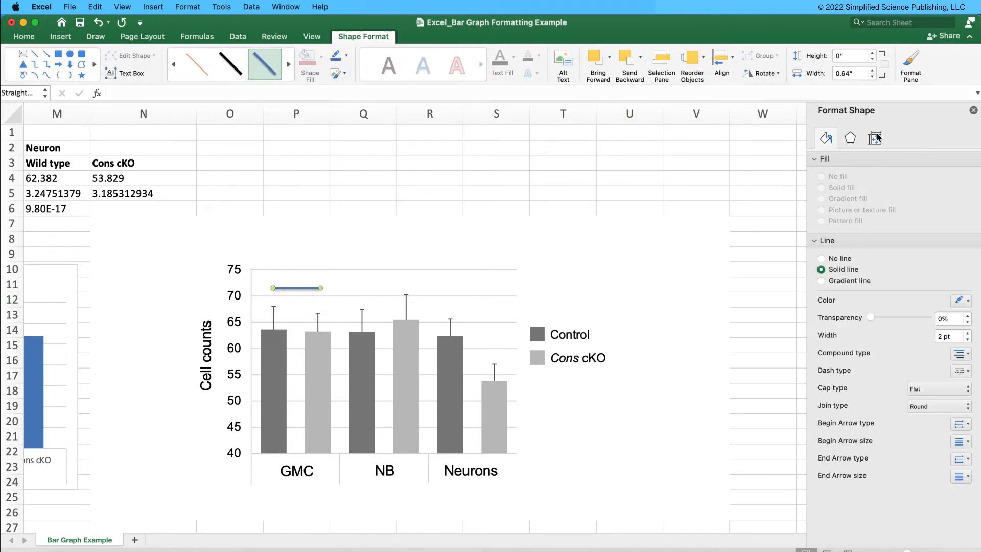
pyautogui.click(853, 143)
pyautogui.click(961, 179)
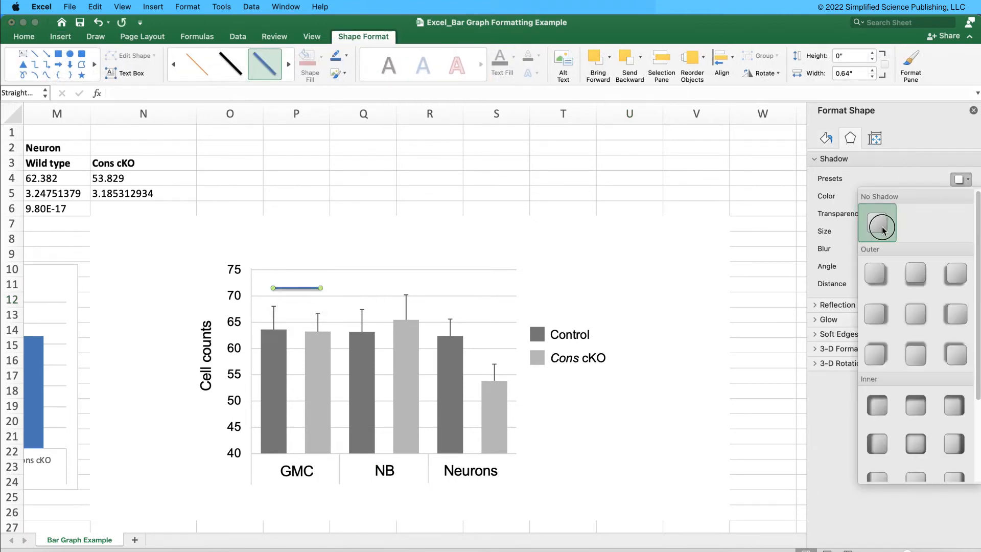
pyautogui.click(878, 223)
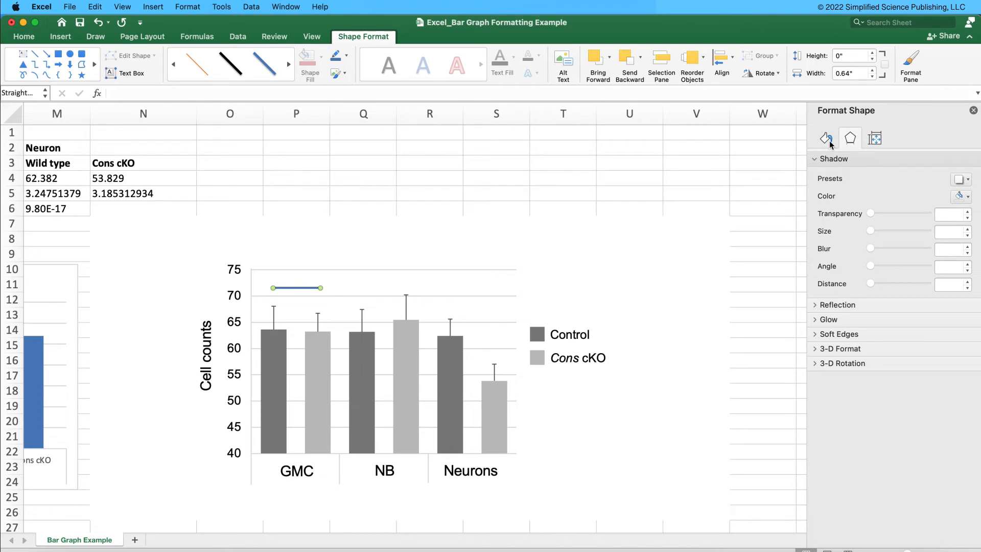
# Step: Format the line above the GMC bars as black, 1.5 pt wide, and lower it to just above the error bars
pyautogui.click(829, 143)
pyautogui.click(961, 300)
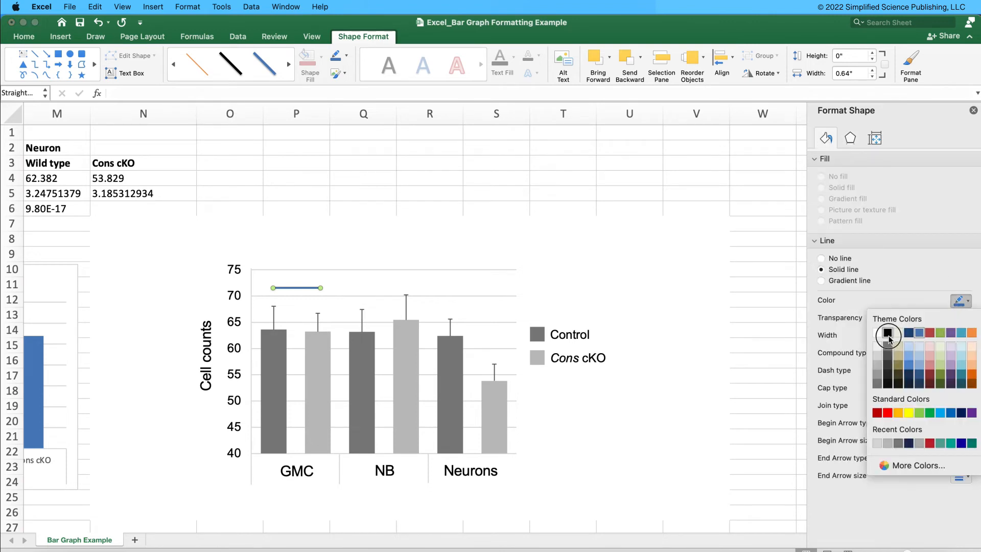
pyautogui.click(889, 336)
pyautogui.doubleClick(940, 337)
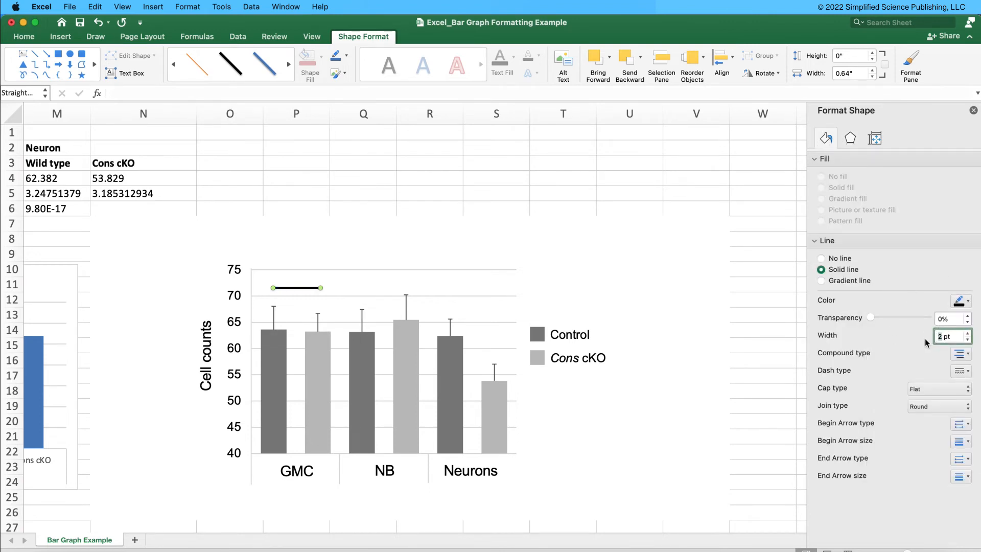
pyautogui.write('1.5')
pyautogui.press('Return')
pyautogui.click(321, 223)
pyautogui.moveTo(302, 290); pyautogui.dragTo(303, 301)
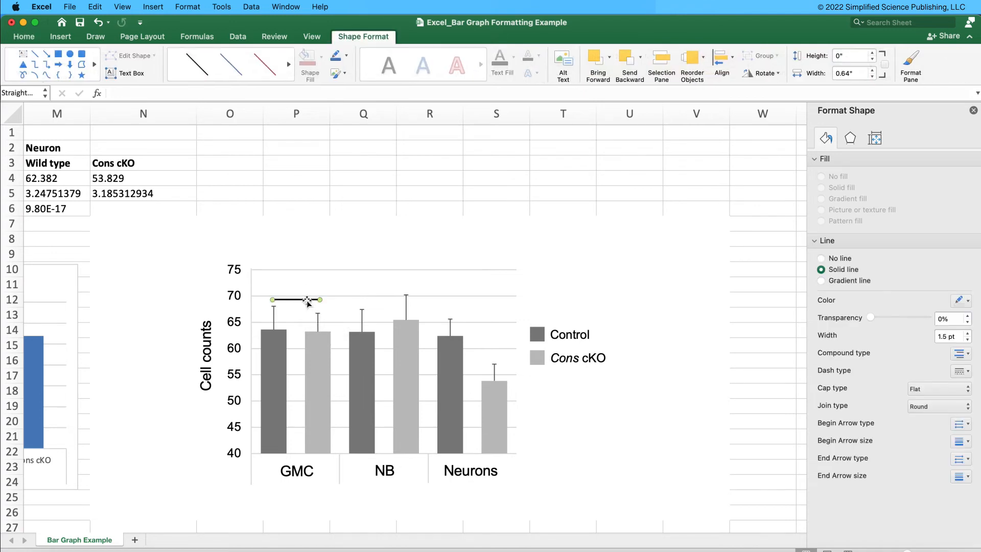
# Step: Create two vertical copies of the black line above the NB bars, with the one over the Control bar about 0.38" high
pyautogui.press('super+c')
pyautogui.press('super+v')
pyautogui.moveTo(326, 312); pyautogui.dragTo(338, 250)
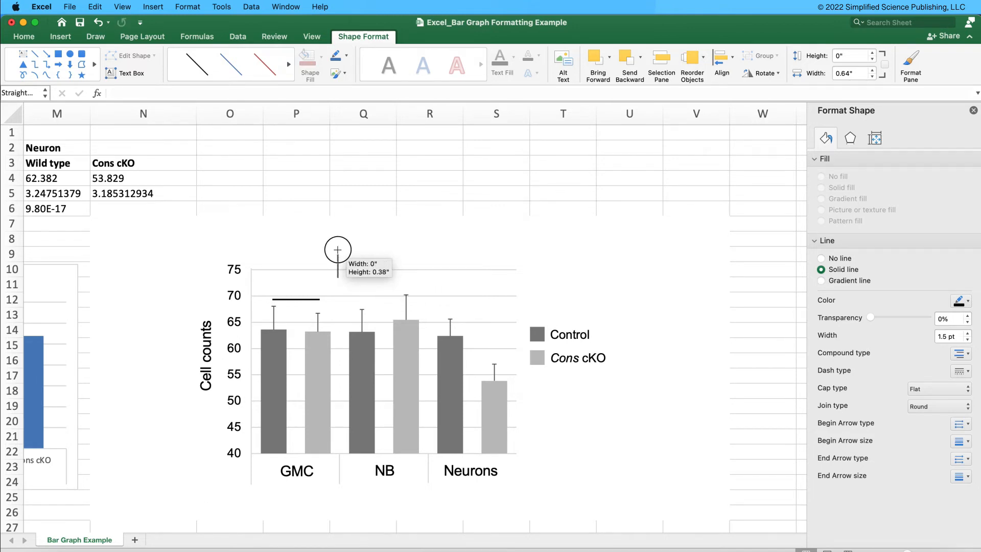
pyautogui.moveTo(338, 250); pyautogui.dragTo(362, 271)
pyautogui.click(364, 285)
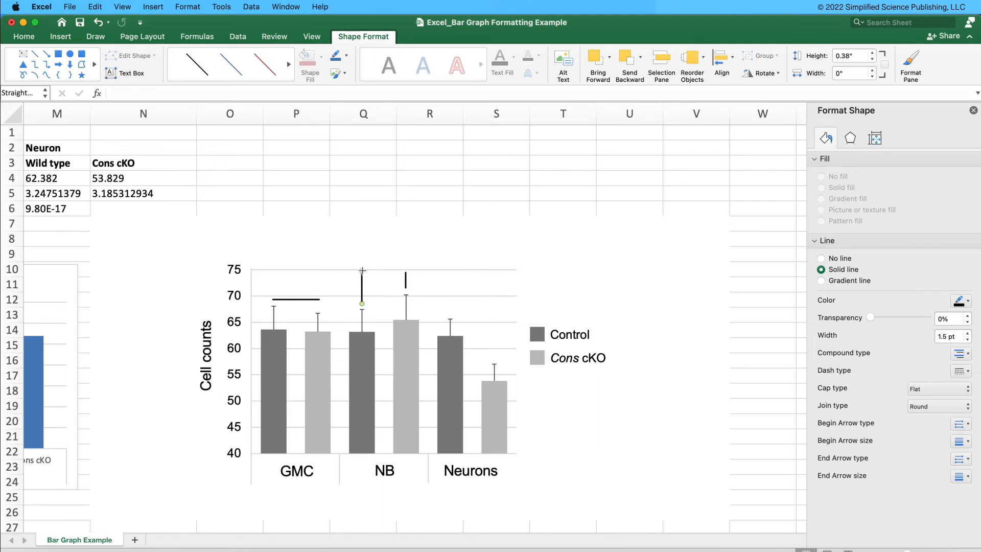
pyautogui.click(373, 247)
# Step: Copy the horizontal line above the GMC bars and place it across the upper ends of the two NB vertical lines
pyautogui.click(315, 300)
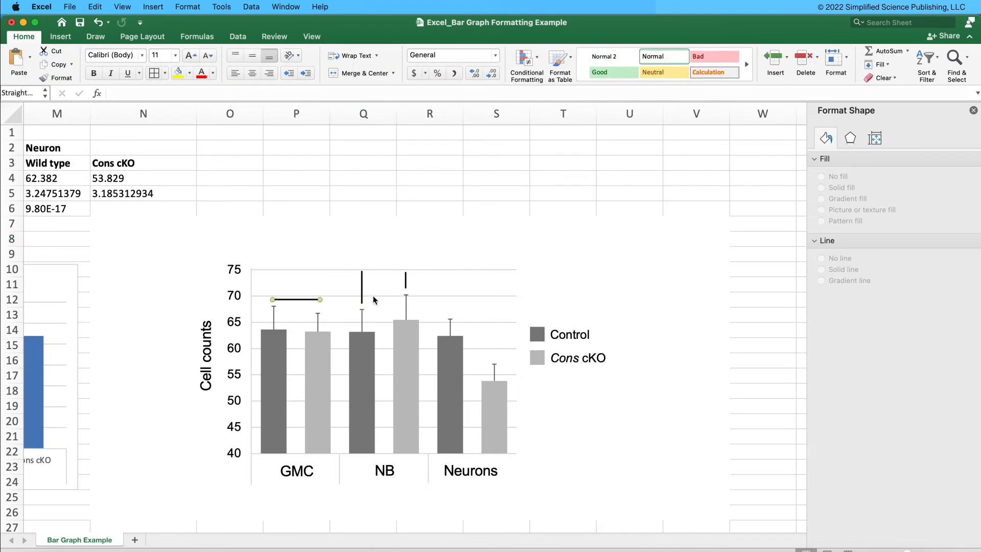
pyautogui.moveTo(318, 300); pyautogui.dragTo(406, 271)
pyautogui.click(426, 239)
pyautogui.click(397, 271)
# Step: Lengthen the shorter NB vertical line to 0.24" and extend the bracket's horizontal line to reach its upper end
pyautogui.click(909, 549)
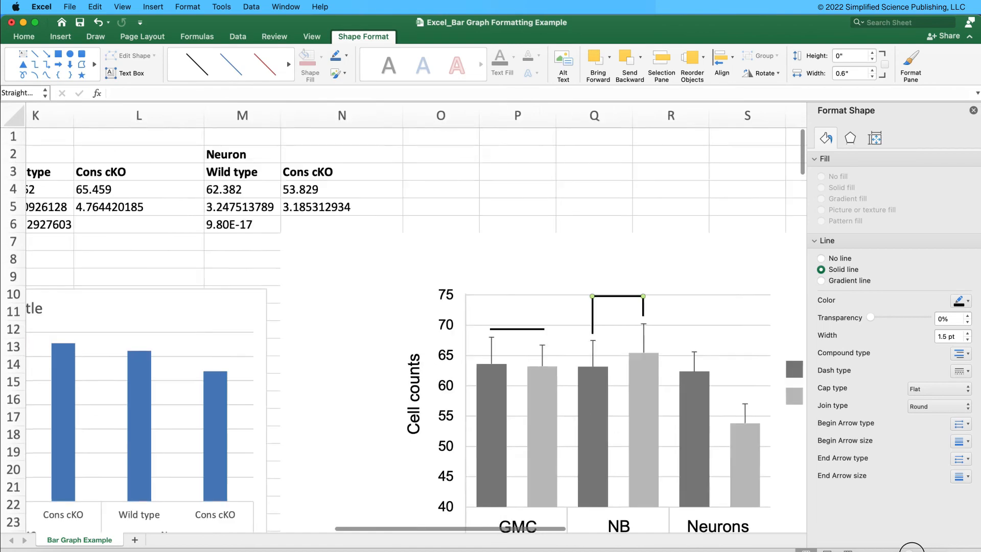
pyautogui.click(535, 287)
pyautogui.click(526, 326)
pyautogui.click(527, 322)
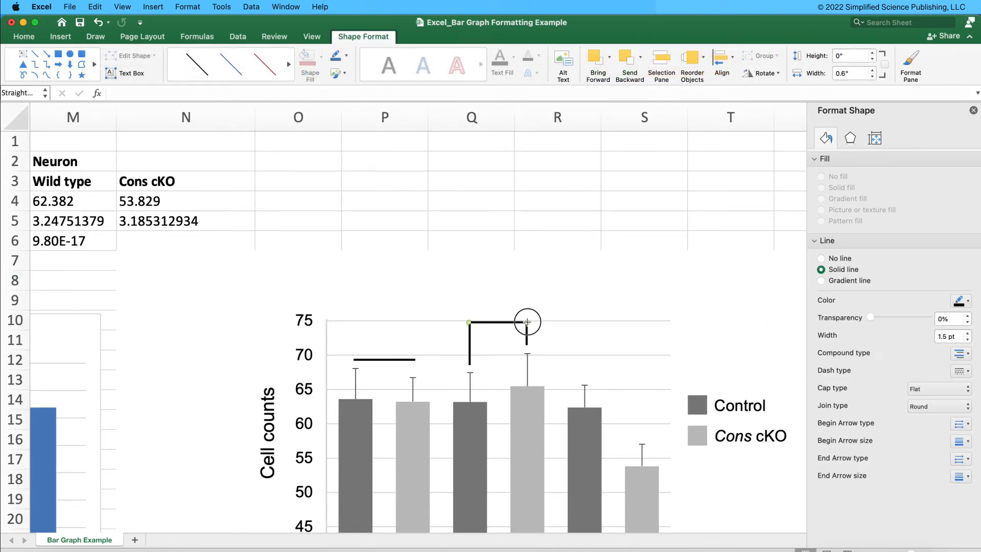
pyautogui.click(527, 330)
pyautogui.click(532, 301)
pyautogui.click(527, 332)
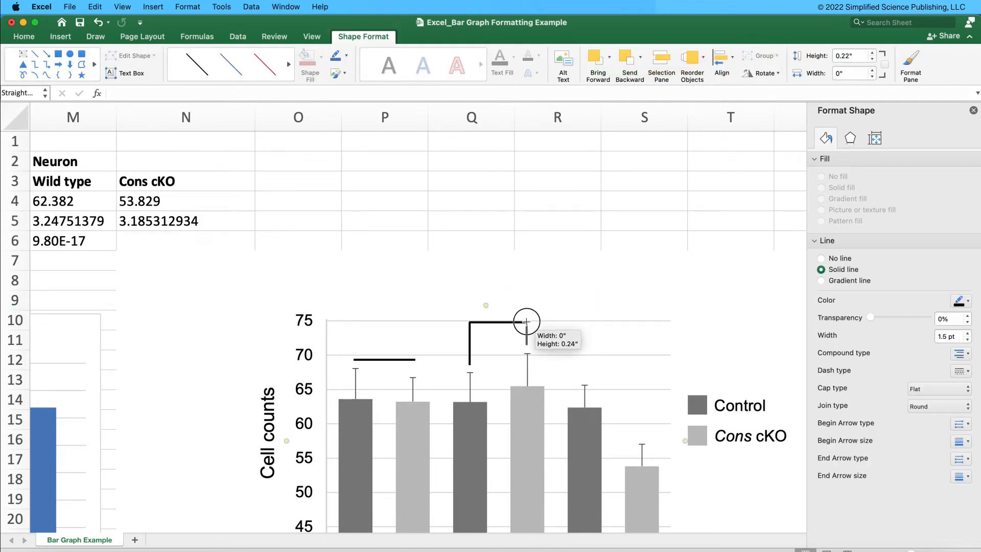
pyautogui.click(541, 301)
pyautogui.click(506, 322)
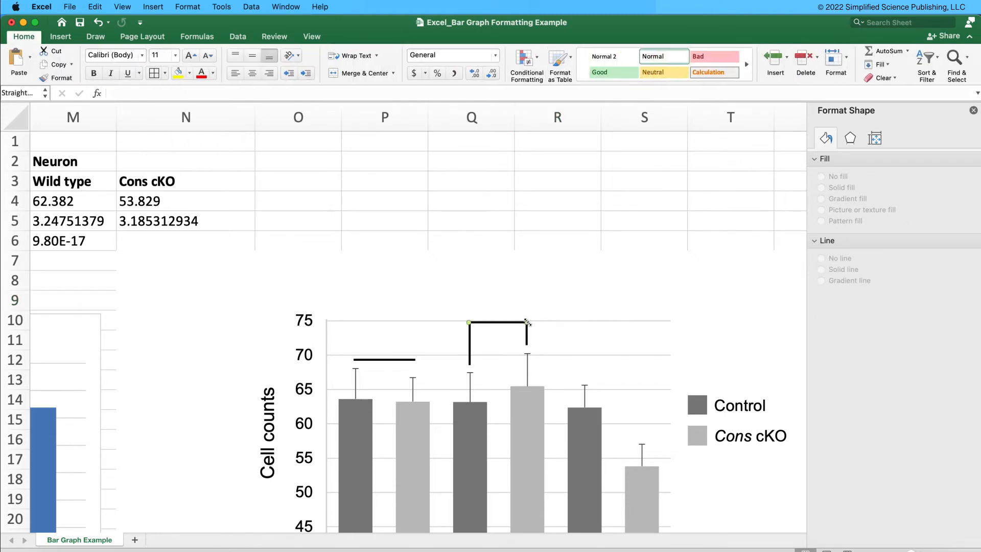
pyautogui.click(584, 279)
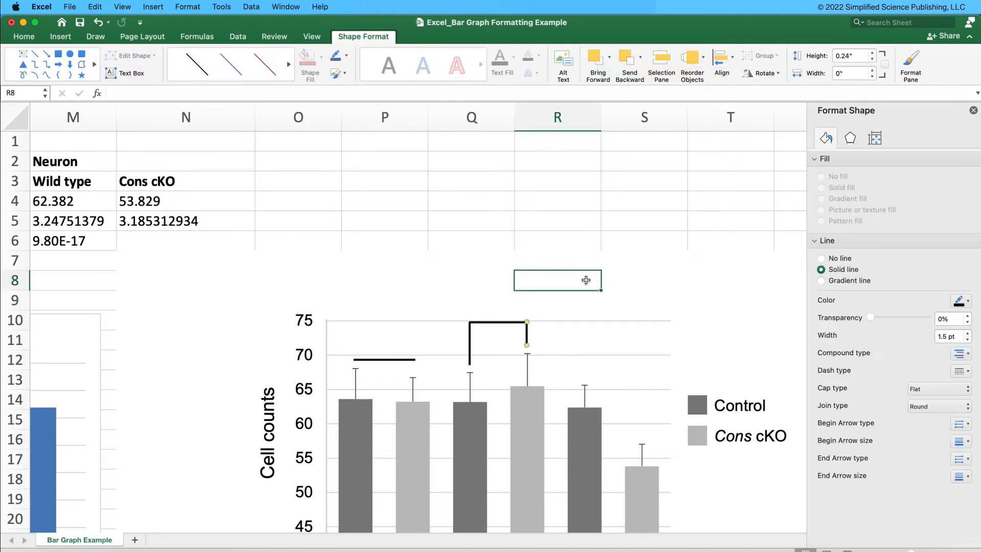
pyautogui.click(518, 324)
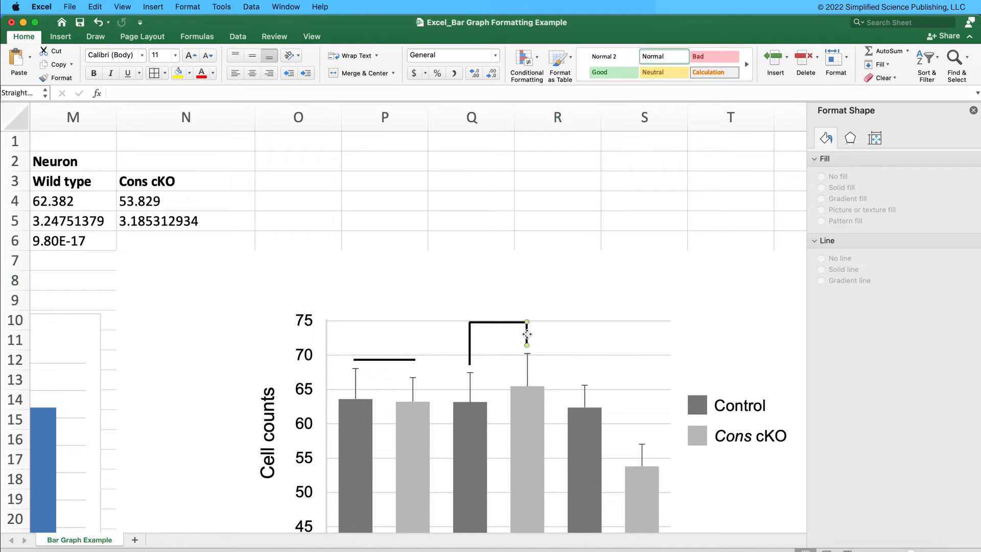
pyautogui.moveTo(526, 323); pyautogui.dragTo(530, 322)
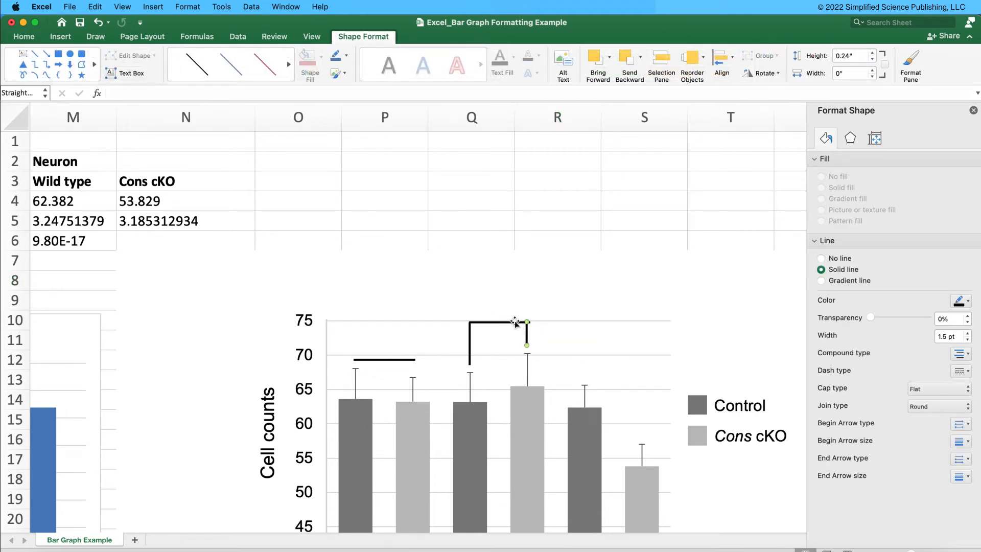
pyautogui.rightClick(517, 322)
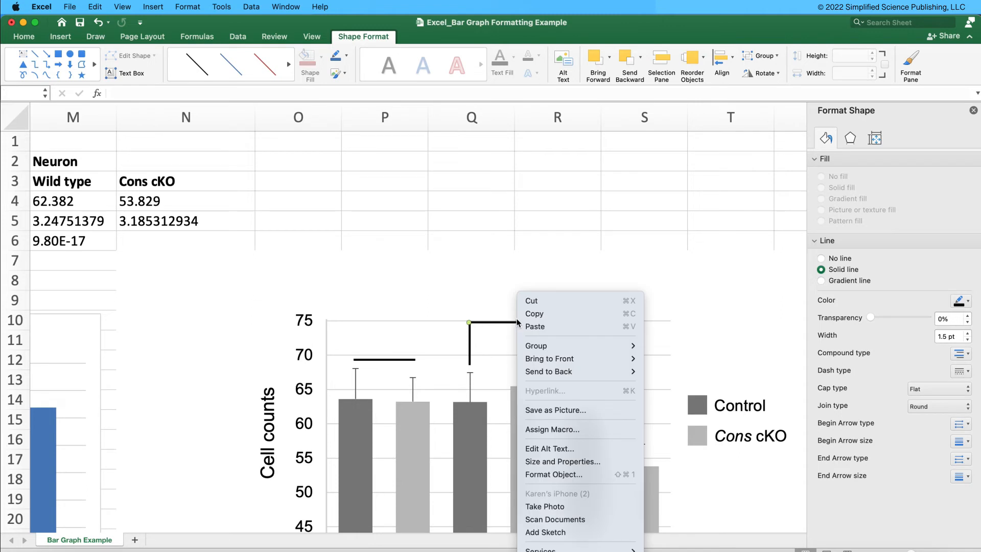
pyautogui.click(551, 273)
pyautogui.click(530, 340)
pyautogui.moveTo(530, 340); pyautogui.dragTo(534, 340)
pyautogui.press('super+z')
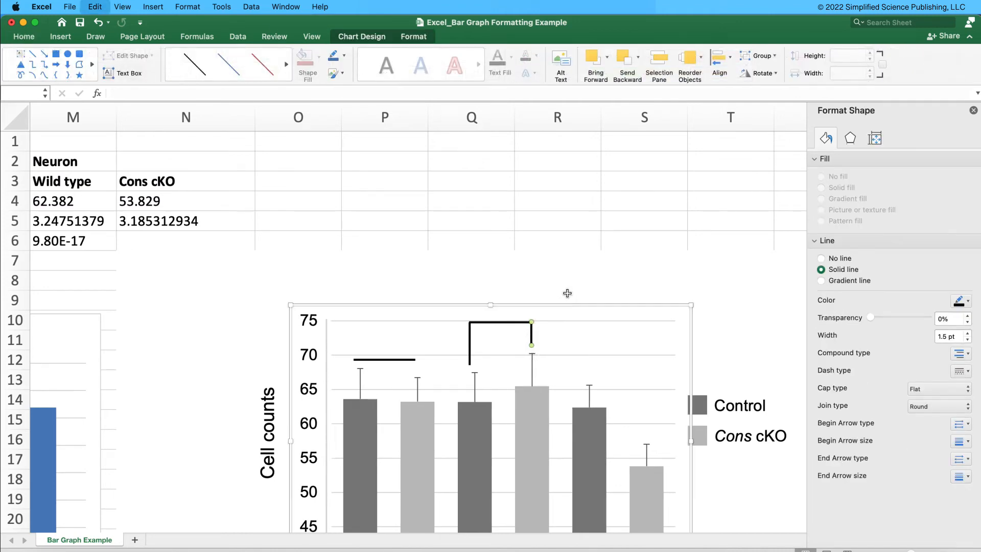
# Step: Align the shorter NB vertical line with the horizontal line's end and copy the whole three-line bracket above the Neurons bars
pyautogui.moveTo(527, 332); pyautogui.dragTo(530, 334)
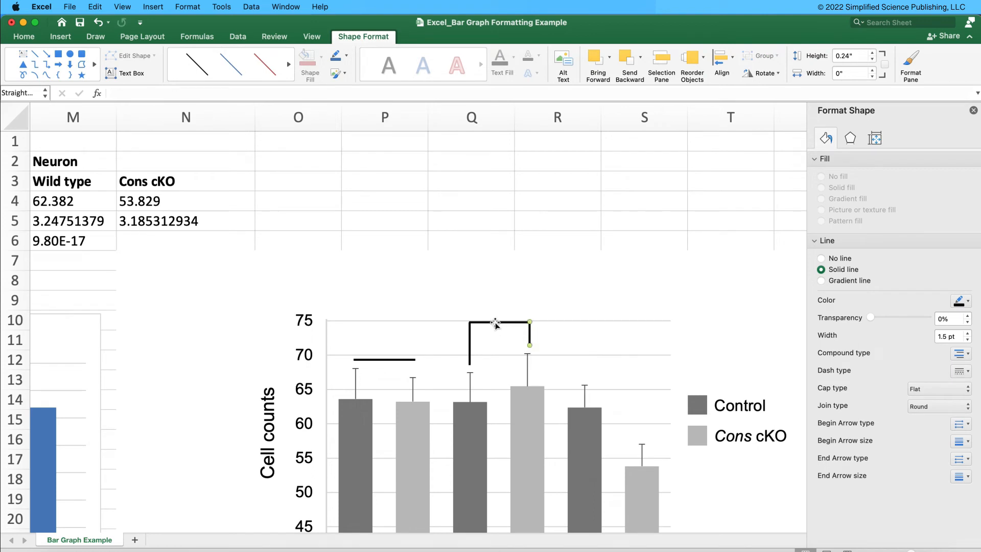
pyautogui.moveTo(472, 340); pyautogui.dragTo(470, 340)
pyautogui.keyDown('shift'); pyautogui.click(504, 323); pyautogui.keyUp('shift')
pyautogui.keyDown('shift'); pyautogui.click(529, 335); pyautogui.keyUp('shift')
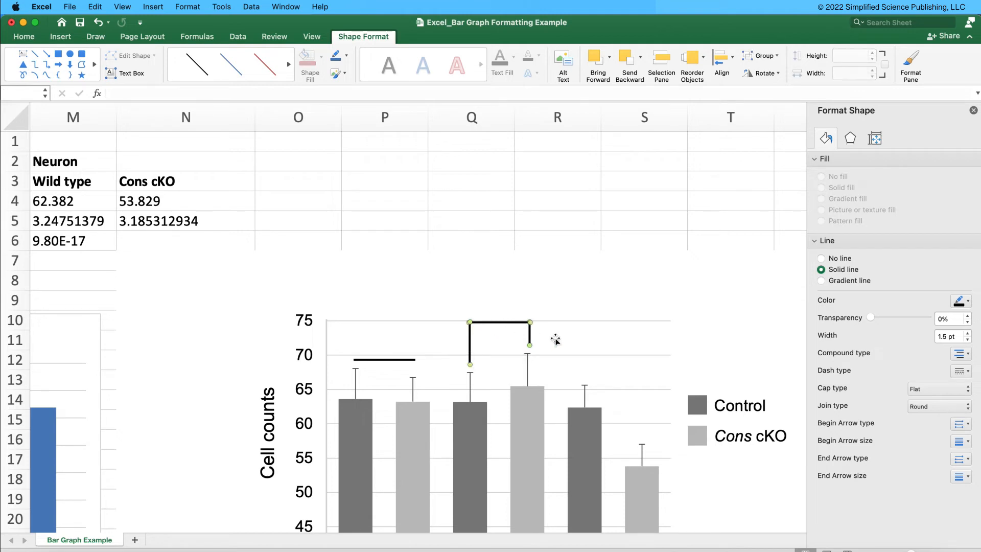
pyautogui.moveTo(517, 322); pyautogui.dragTo(631, 333)
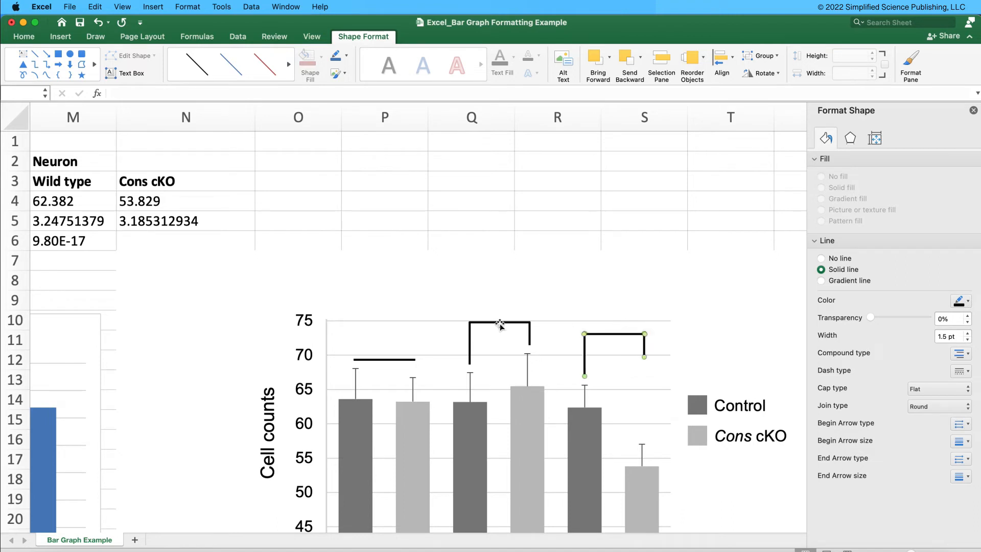
pyautogui.click(704, 279)
pyautogui.click(669, 332)
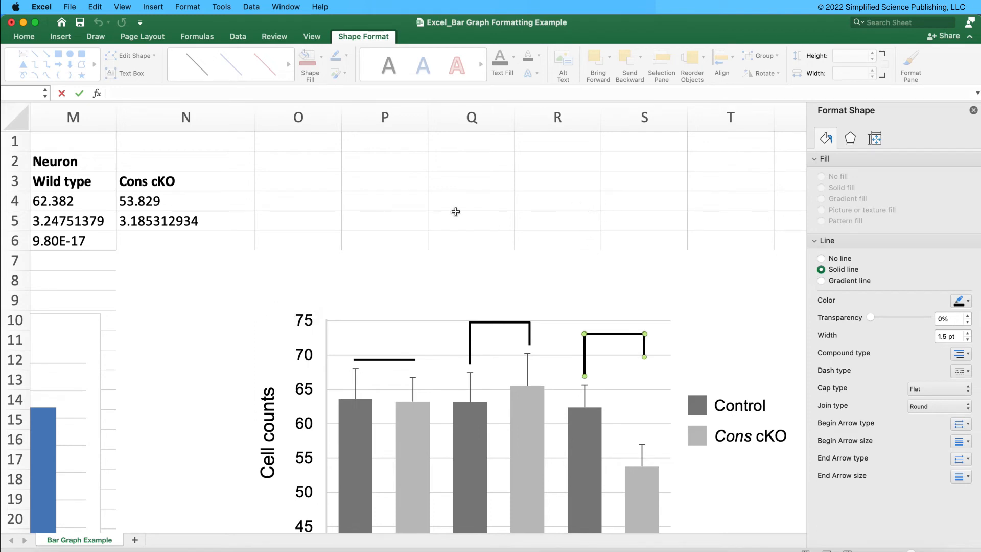
pyautogui.write('v')
pyautogui.click(627, 325)
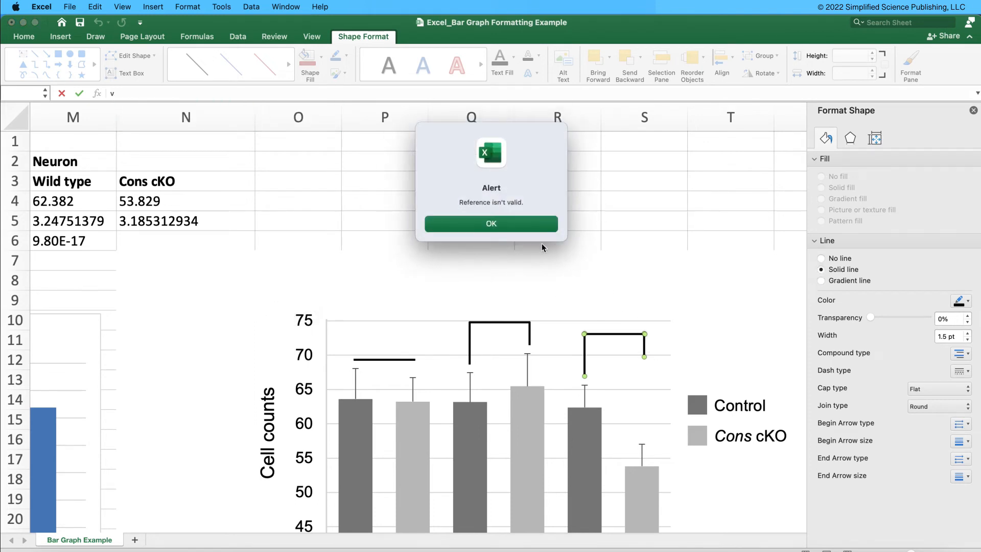
pyautogui.press('Return')
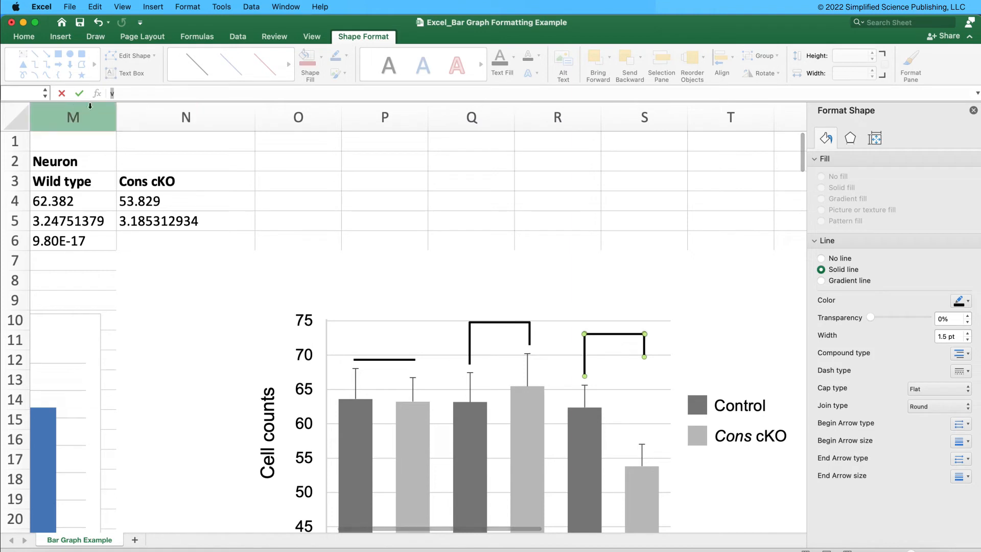
pyautogui.click(641, 377)
pyautogui.click(499, 221)
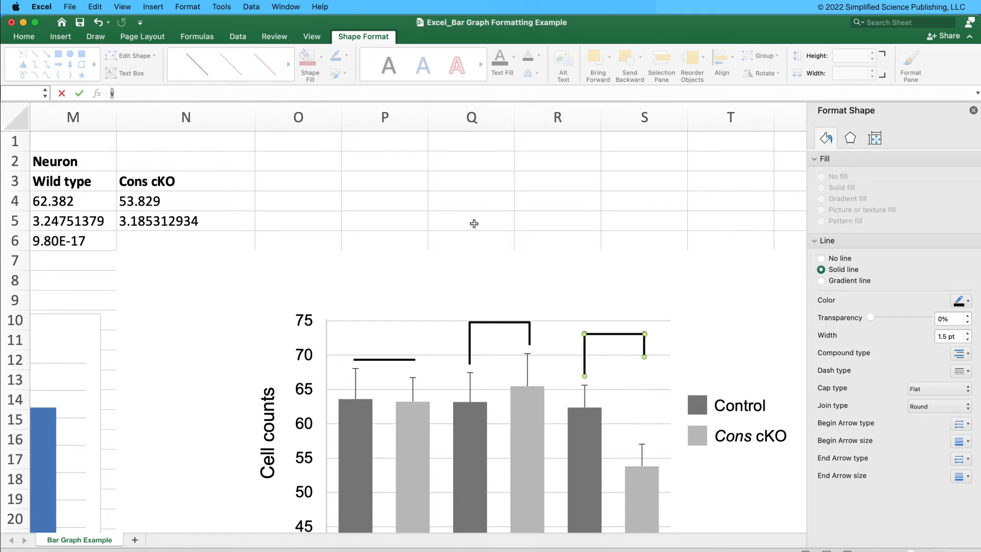
pyautogui.click(604, 258)
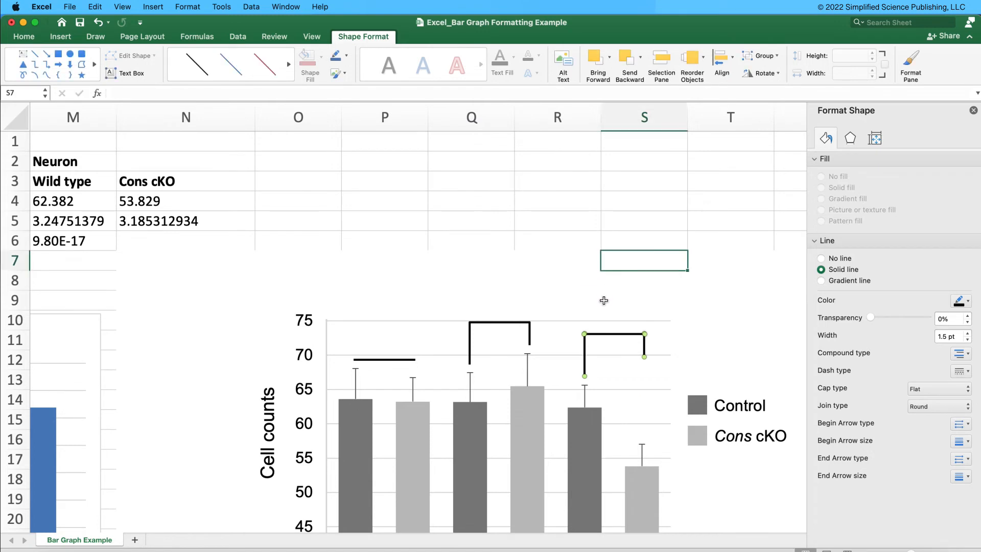
# Step: Lengthen the Neurons bracket's line over the Cons cKO bar to just above its error bar and nudge the whole bracket slightly
pyautogui.click(645, 359)
pyautogui.click(645, 359)
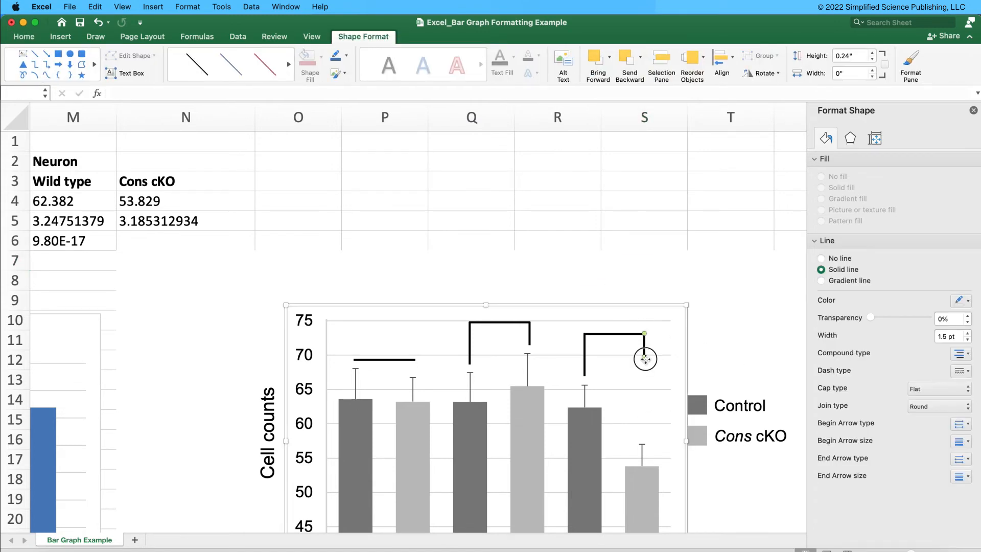
pyautogui.click(711, 345)
pyautogui.click(644, 358)
pyautogui.moveTo(645, 358); pyautogui.dragTo(644, 438)
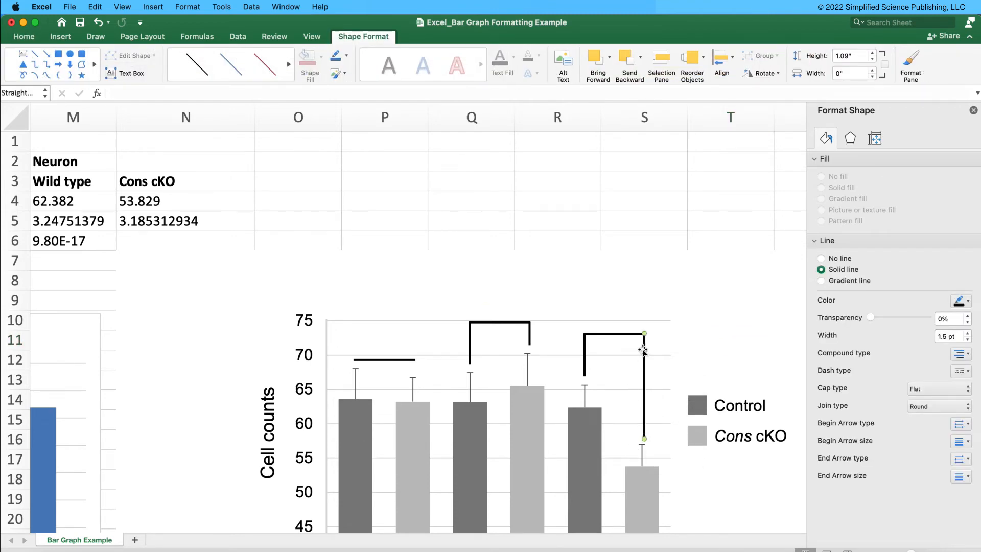
pyautogui.moveTo(644, 438); pyautogui.dragTo(645, 435)
pyautogui.keyDown('shift'); pyautogui.click(585, 346); pyautogui.keyUp('shift')
pyautogui.moveTo(601, 334); pyautogui.dragTo(602, 333)
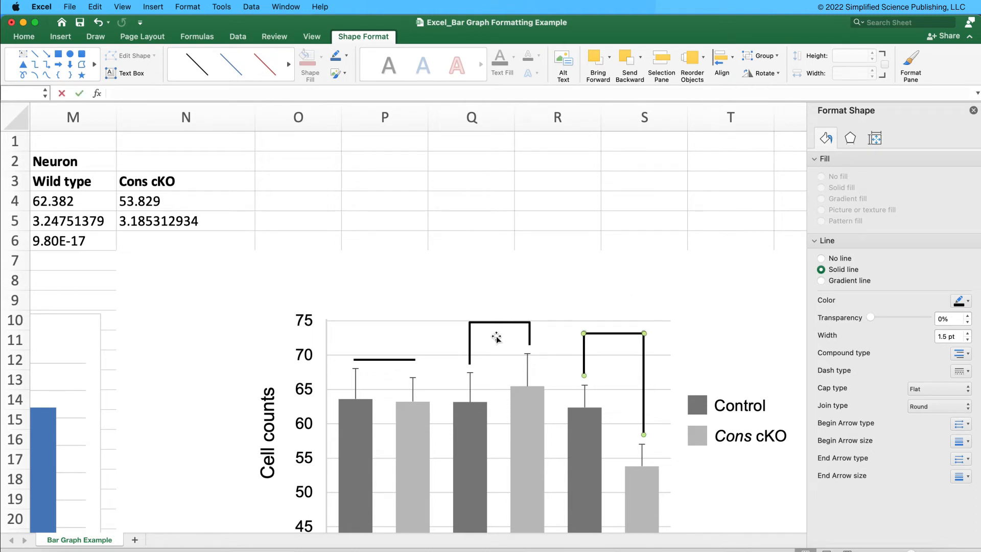
pyautogui.click(472, 337)
pyautogui.click(499, 323)
pyautogui.click(570, 169)
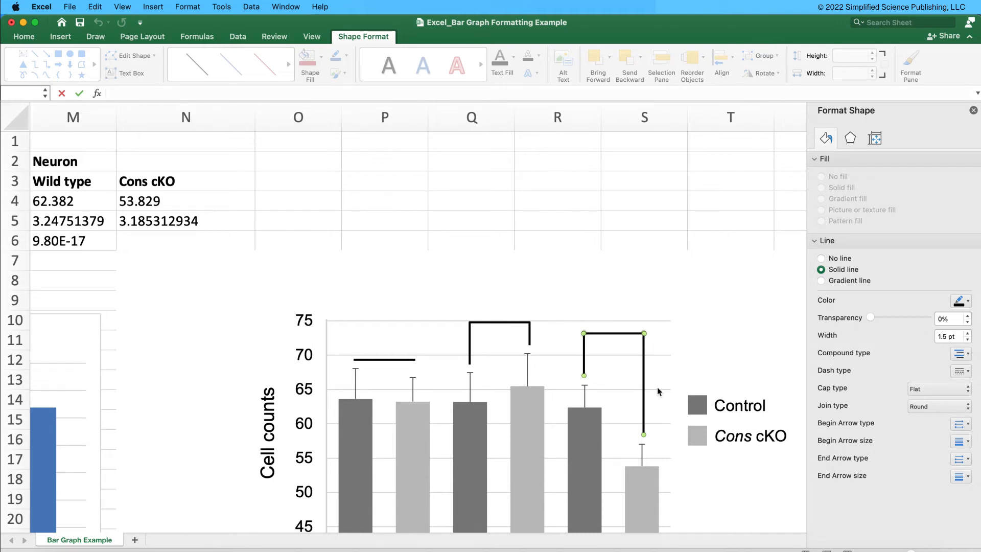
# Step: Move the horizontal significance line above the GMC bars slightly upward, to the level of the 70 gridline
pyautogui.scroll(-3, 351, 336)
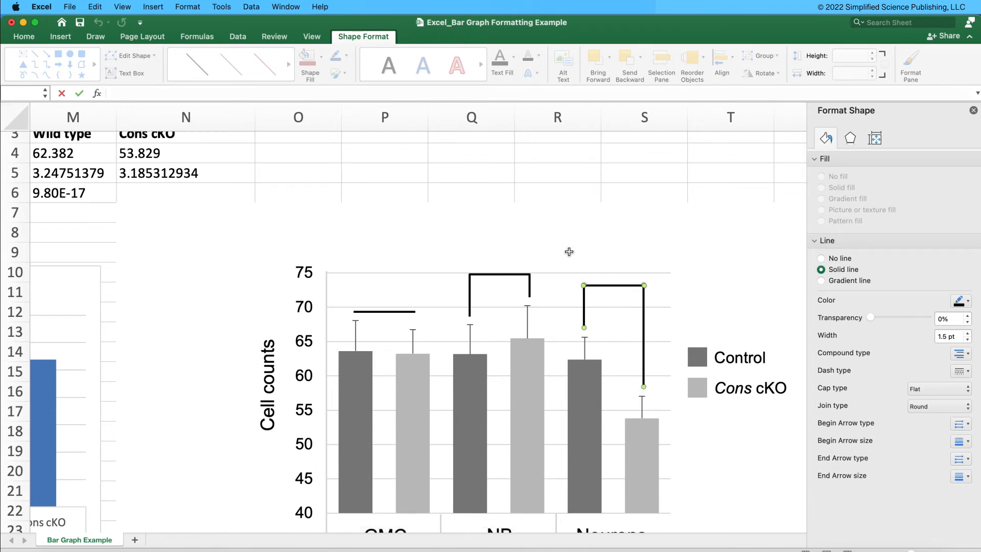
pyautogui.scroll(-3, 570, 252)
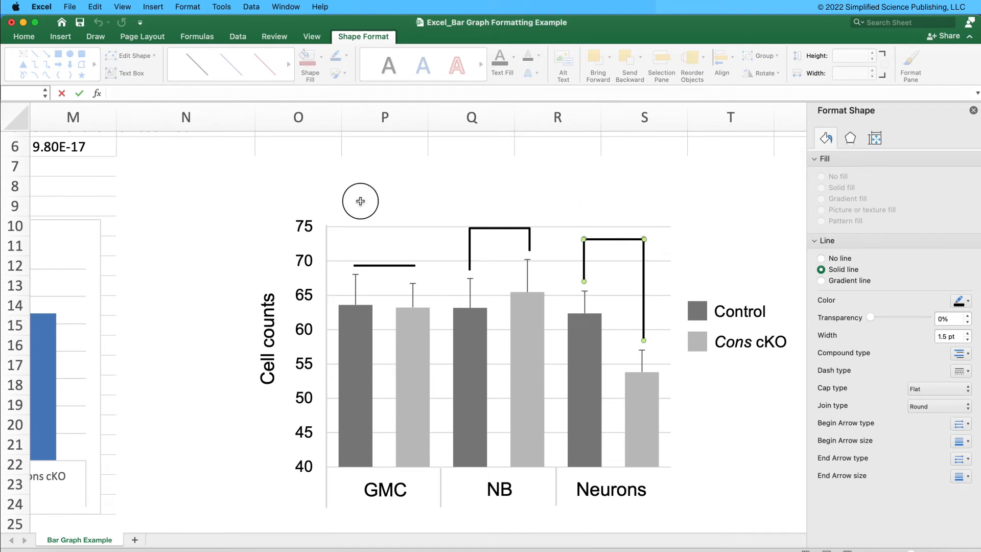
pyautogui.click(367, 266)
pyautogui.click(480, 209)
pyautogui.moveTo(402, 265); pyautogui.dragTo(402, 263)
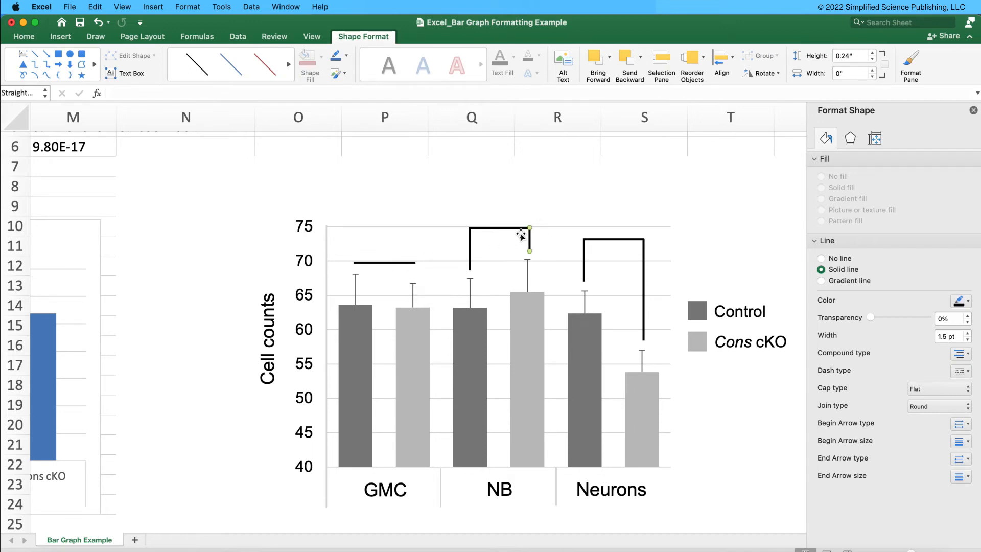
# Step: Shorten the lower end of the NB bracket's line over the Cons cKO bar to leave a gap above the error bar
pyautogui.moveTo(913, 551); pyautogui.dragTo(924, 551)
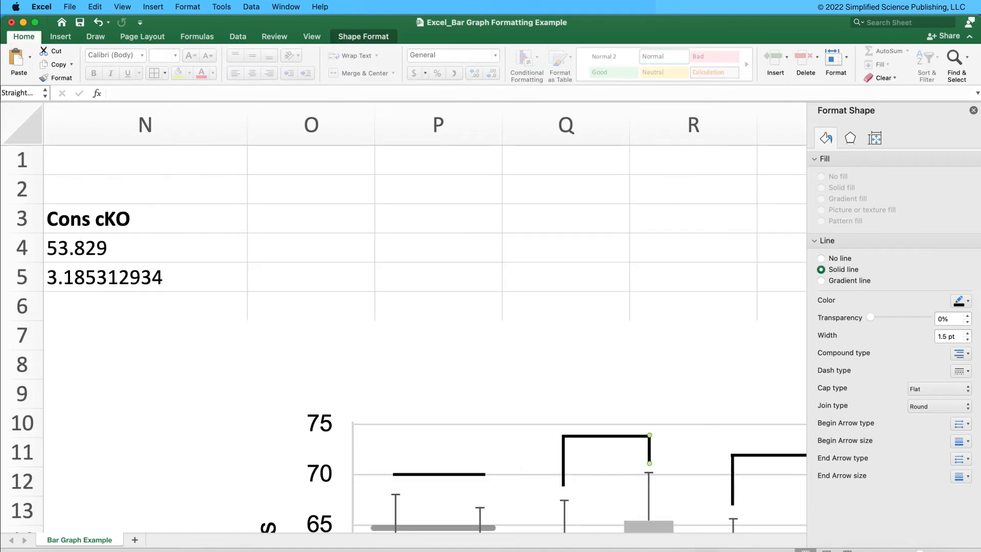
pyautogui.scroll(-5, 703, 491)
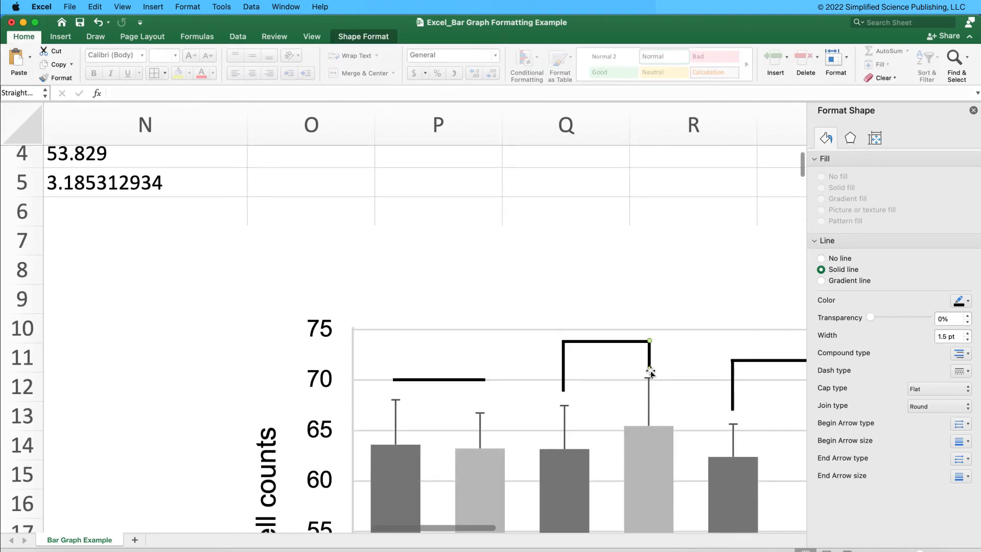
pyautogui.moveTo(649, 368); pyautogui.dragTo(649, 366)
pyautogui.click(643, 286)
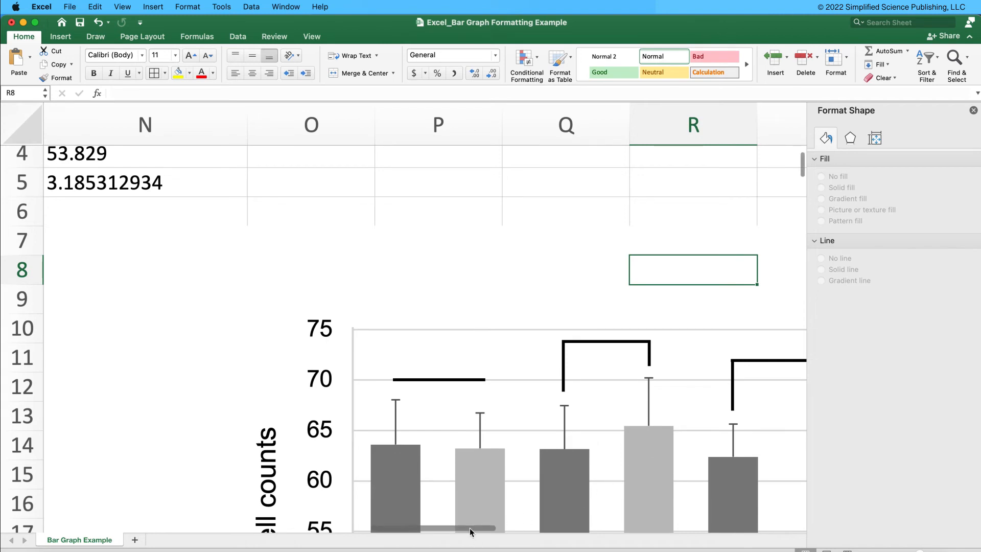
# Step: Shorten the lower end of the Neurons bracket's long vertical line slightly, leaving a small gap above the Cons cKO error bar
pyautogui.hscroll(5, 483, 527)
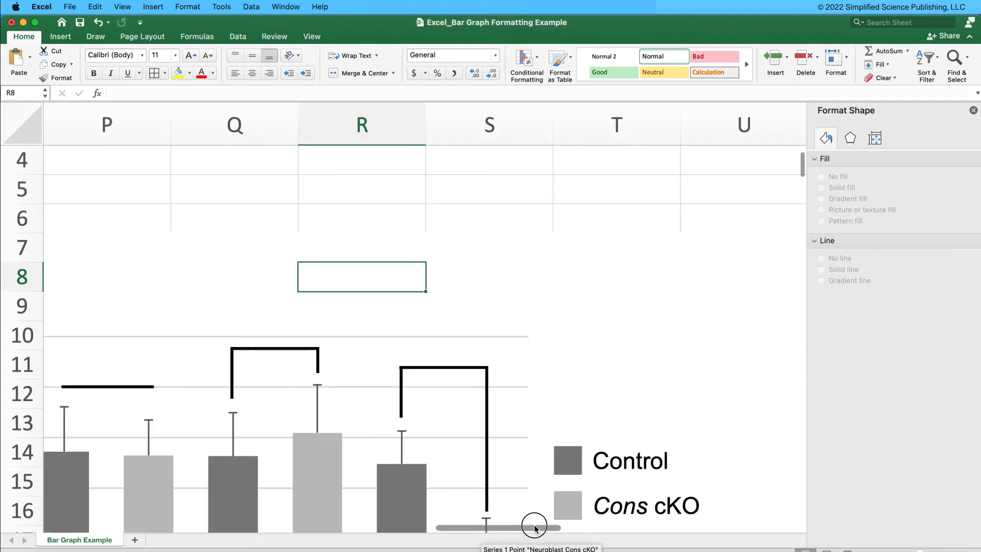
pyautogui.click(487, 509)
pyautogui.moveTo(488, 517); pyautogui.dragTo(487, 508)
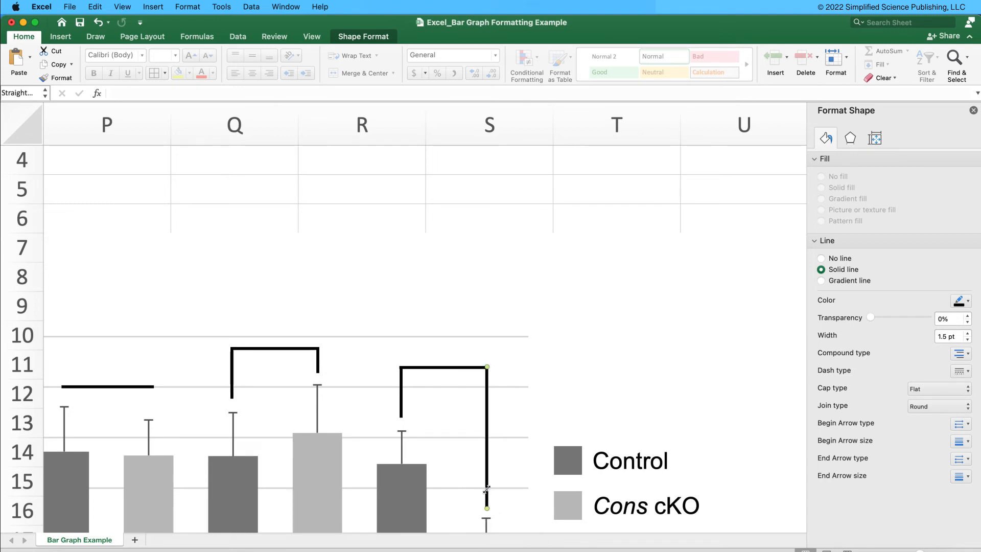
pyautogui.click(533, 296)
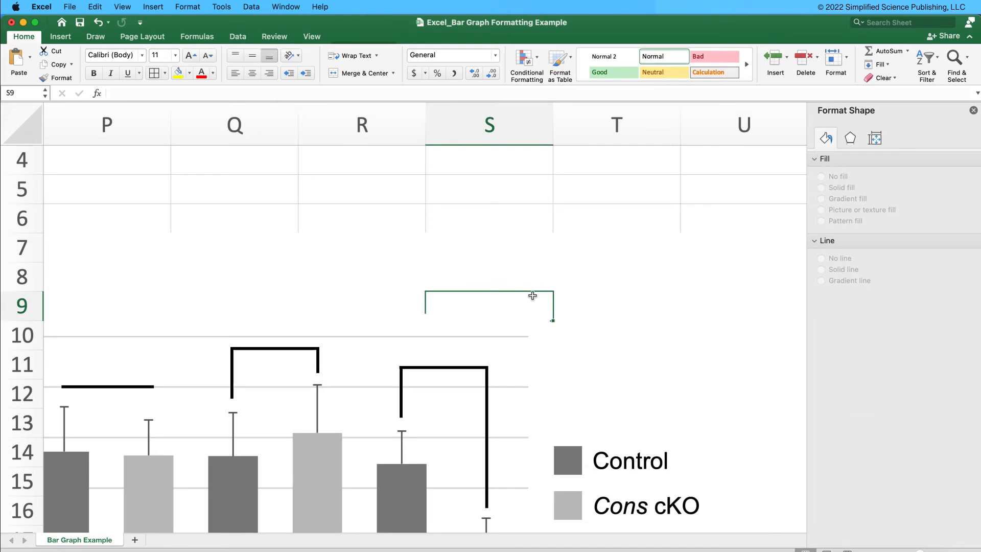
pyautogui.scroll(-2, 403, 473)
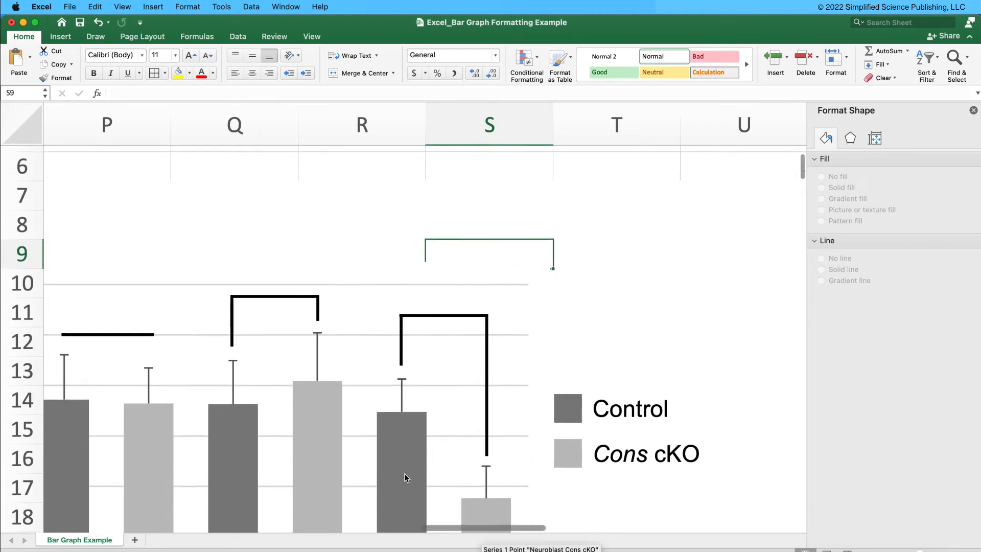
pyautogui.moveTo(920, 551); pyautogui.dragTo(917, 551)
pyautogui.click(420, 426)
pyautogui.moveTo(423, 433); pyautogui.dragTo(422, 431)
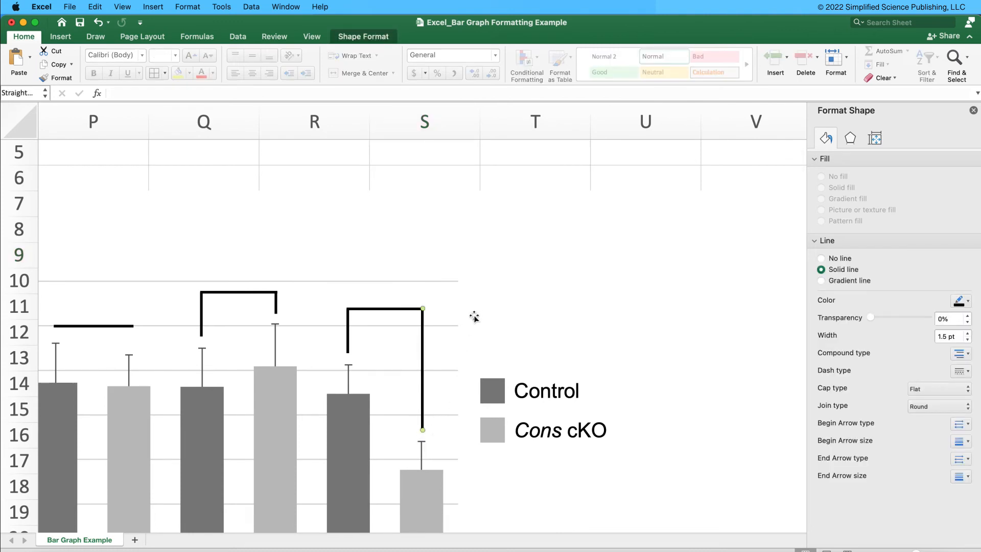
pyautogui.click(482, 302)
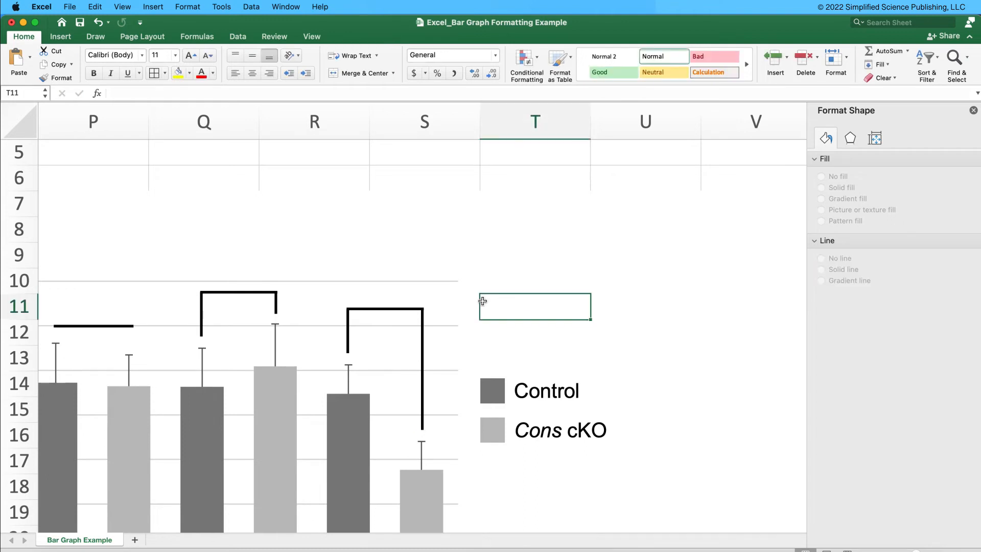
# Step: Set the line width of the GMC line and all NB and Neurons bracket lines to 1 pt
pyautogui.moveTo(916, 551); pyautogui.dragTo(912, 551)
pyautogui.hscroll(-5, 594, 489)
pyautogui.hscroll(-5, 594, 489)
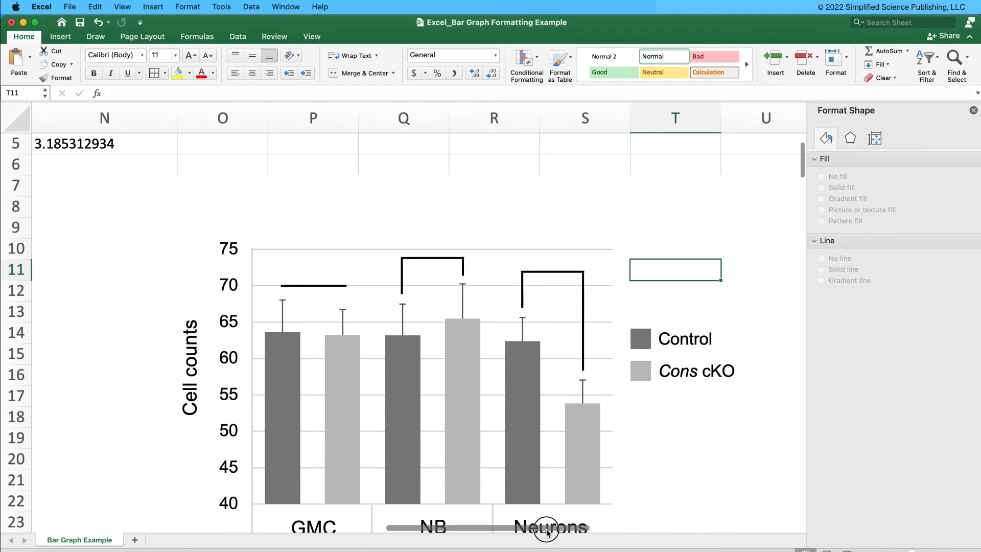
pyautogui.moveTo(913, 551); pyautogui.dragTo(908, 551)
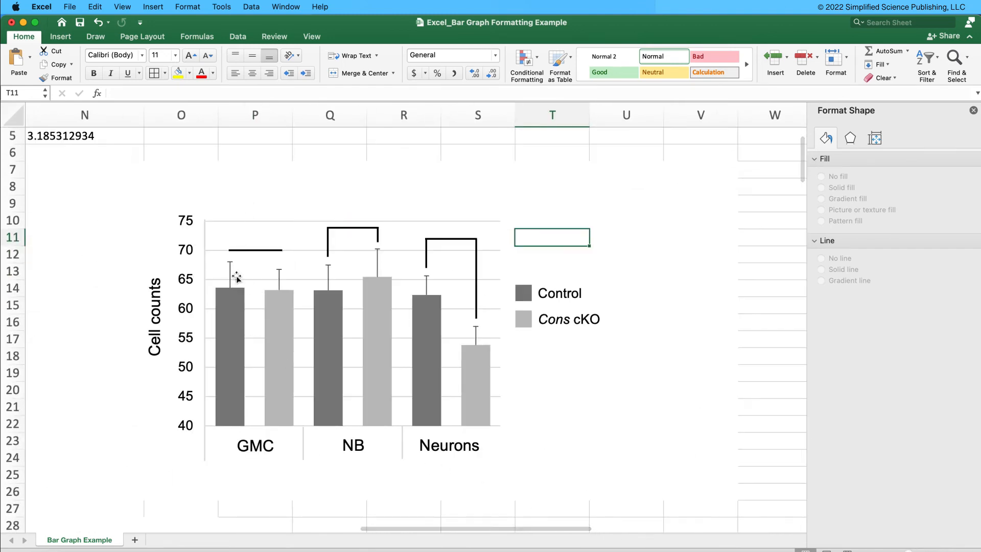
pyautogui.click(249, 250)
pyautogui.keyDown('shift'); pyautogui.click(348, 228); pyautogui.keyUp('shift')
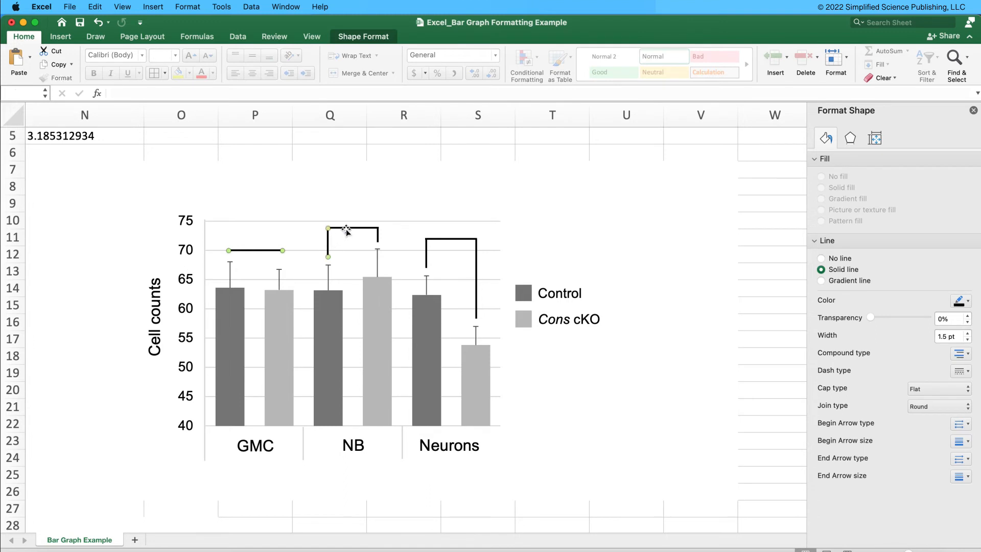
pyautogui.keyDown('shift'); pyautogui.click(452, 239); pyautogui.keyUp('shift')
pyautogui.doubleClick(946, 336)
pyautogui.write('1')
pyautogui.press('Return')
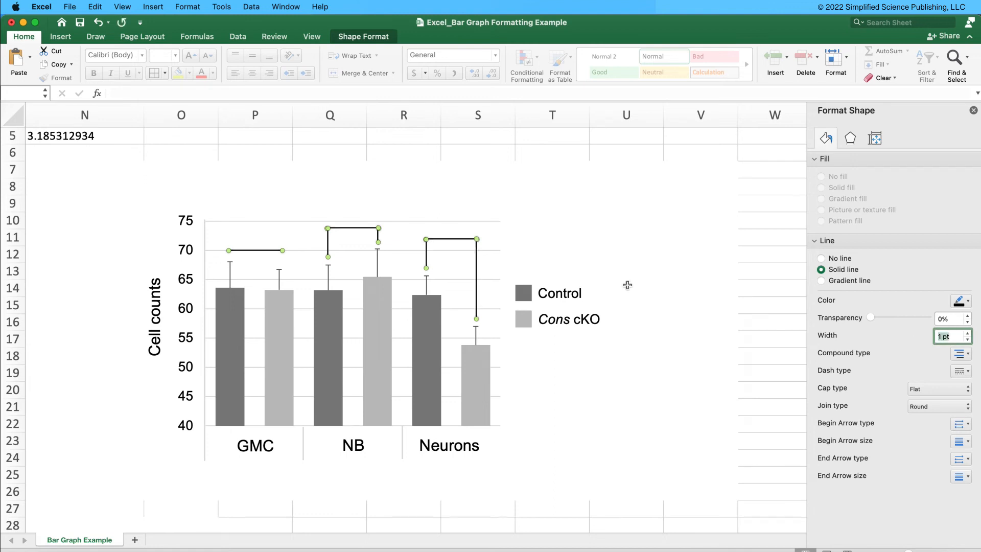
pyautogui.click(367, 180)
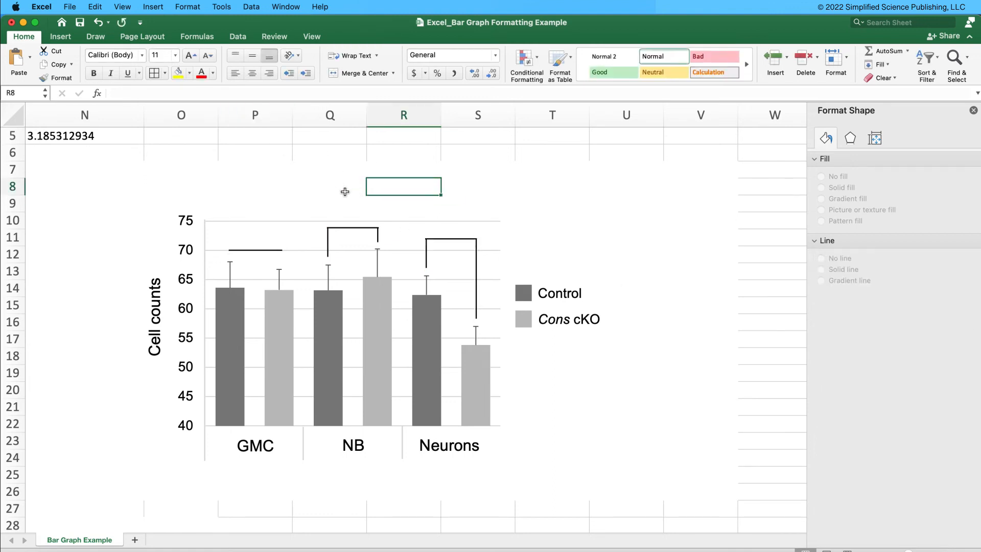
# Step: Realign the vertical lines of the NB and Neurons brackets with the ends of their thinner horizontal lines
pyautogui.click(329, 240)
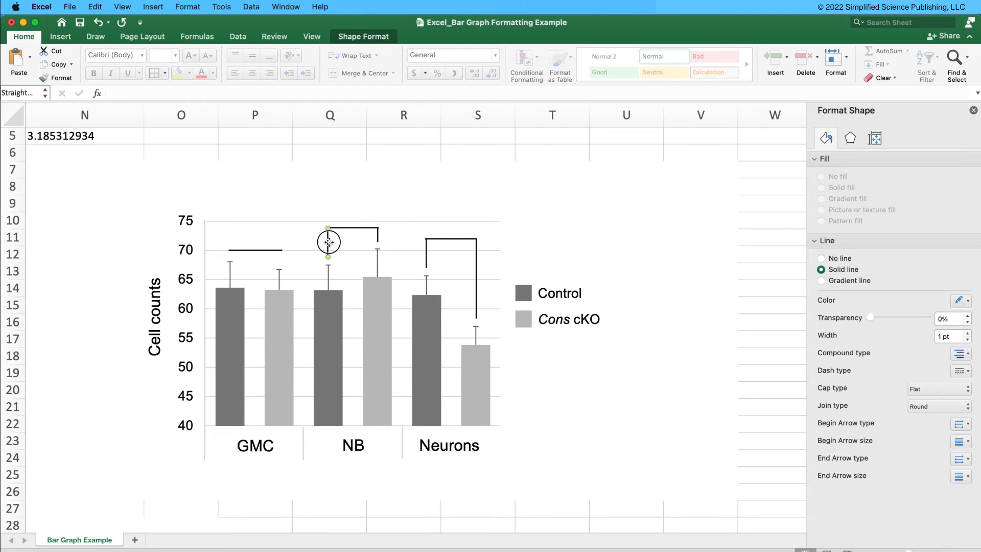
pyautogui.moveTo(906, 551); pyautogui.dragTo(917, 550)
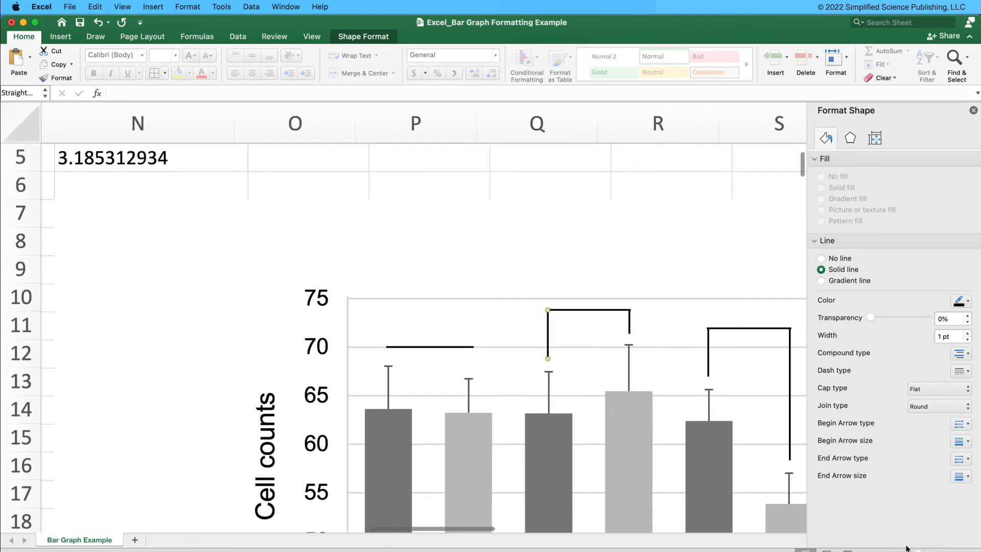
pyautogui.moveTo(618, 323); pyautogui.dragTo(618, 323)
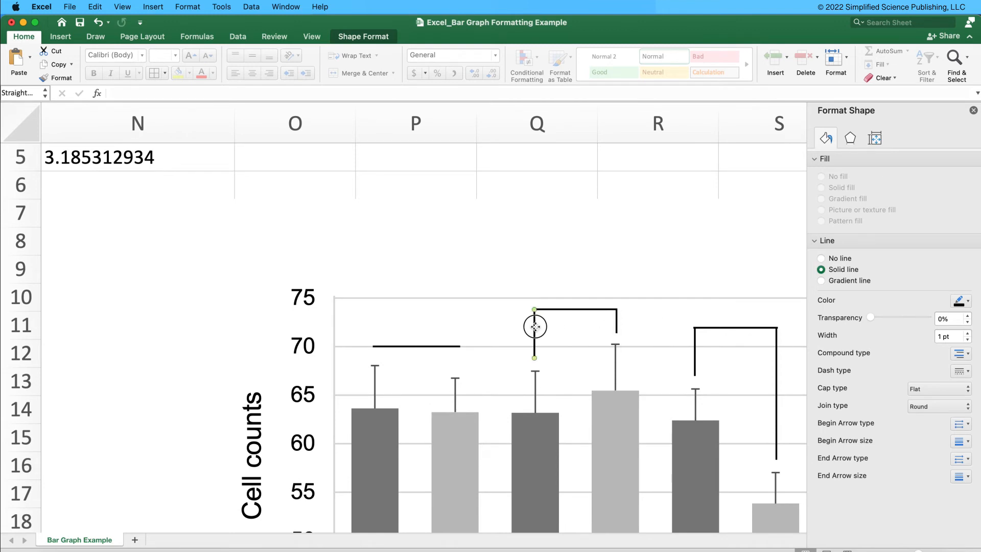
pyautogui.moveTo(535, 326); pyautogui.dragTo(536, 326)
pyautogui.moveTo(694, 354); pyautogui.dragTo(695, 352)
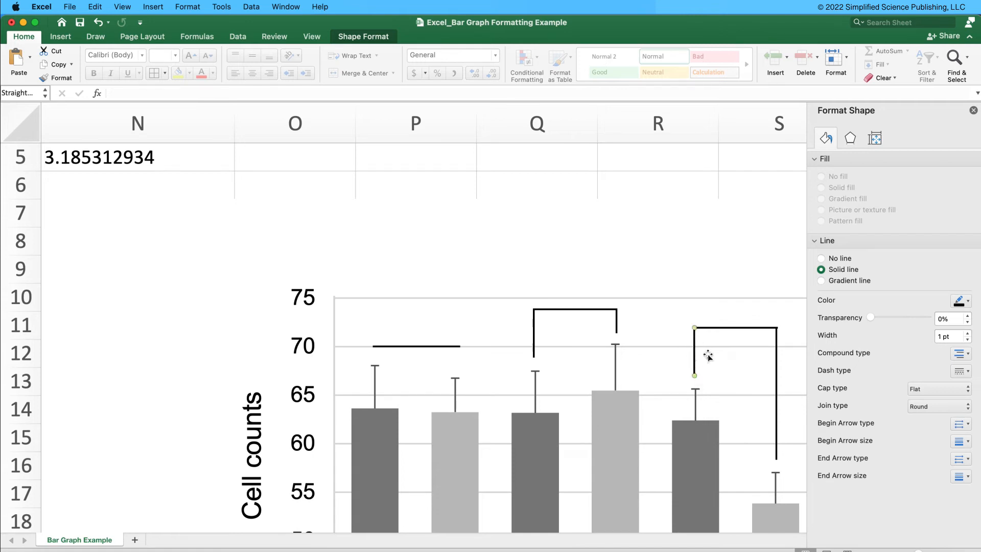
pyautogui.moveTo(776, 362); pyautogui.dragTo(777, 361)
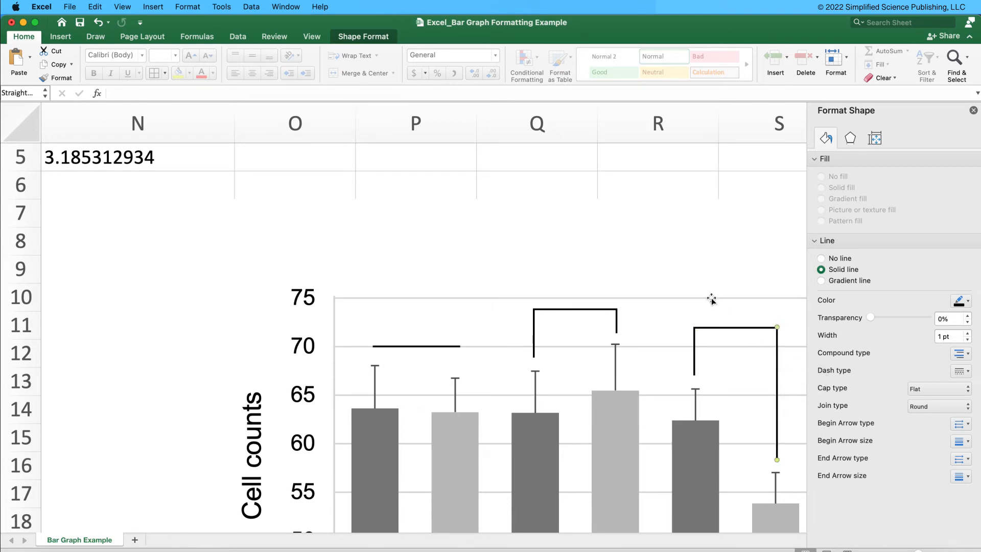
pyautogui.click(688, 260)
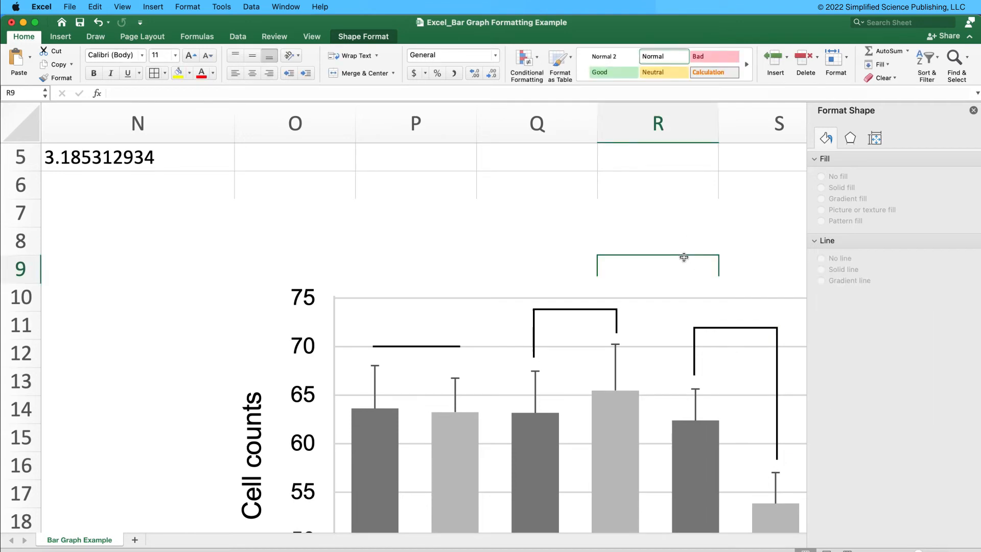
pyautogui.click(915, 550)
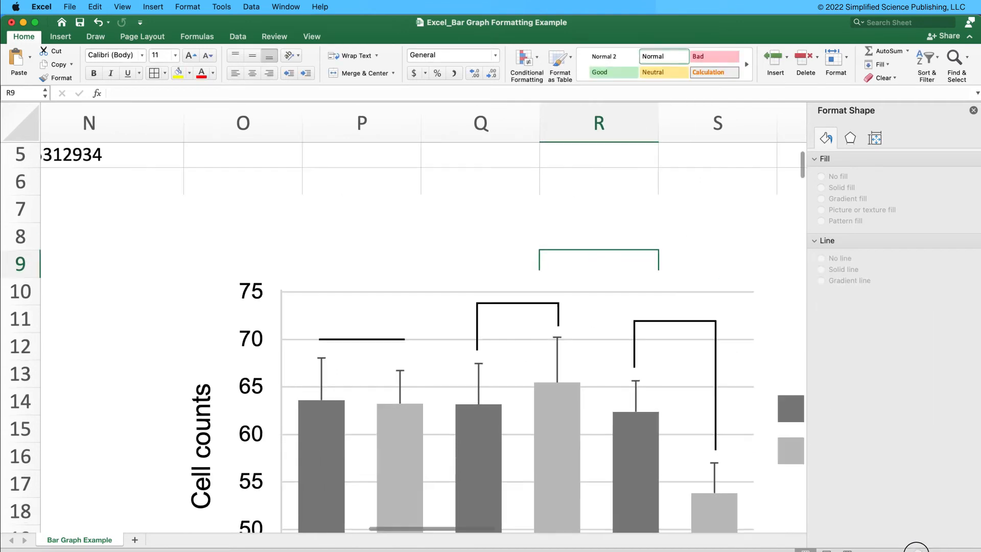
pyautogui.click(915, 549)
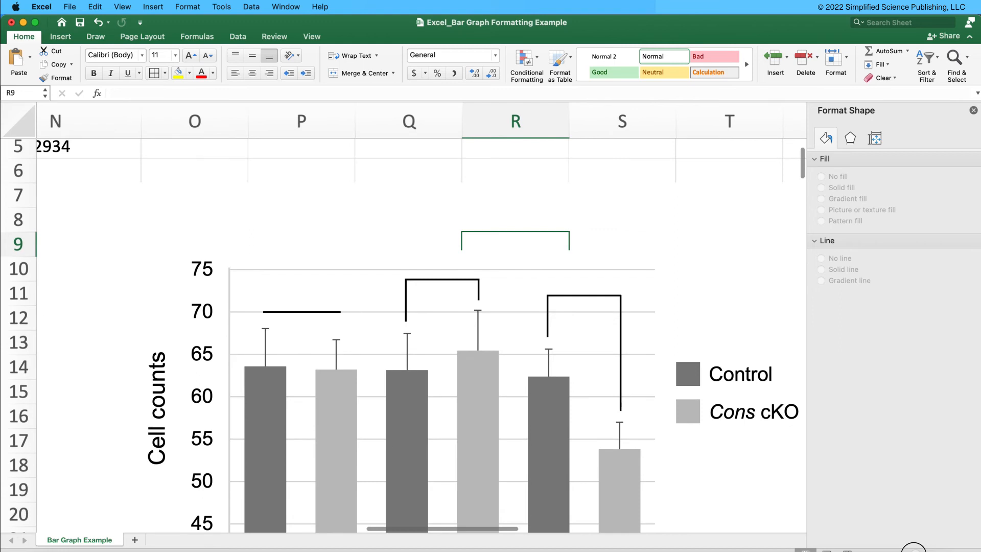
pyautogui.click(912, 550)
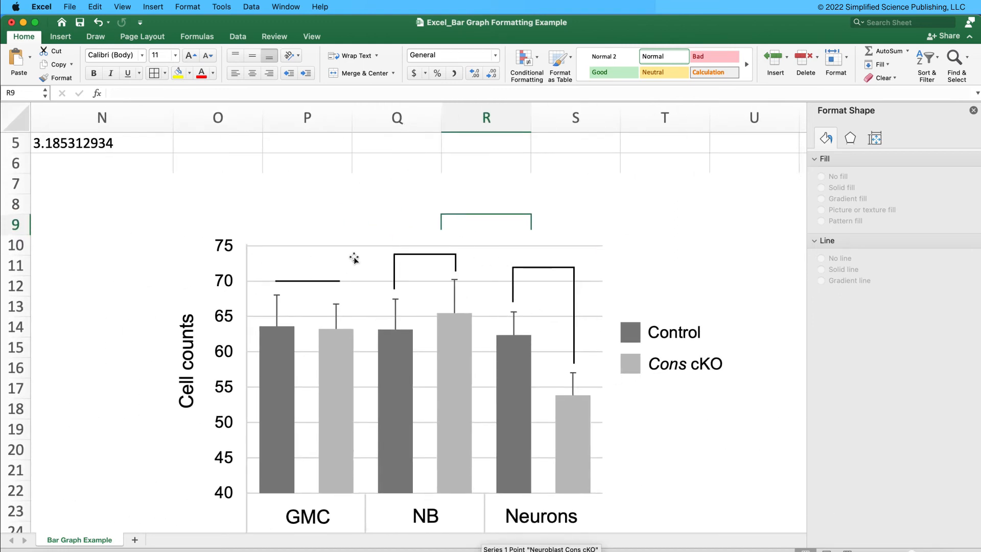
# Step: Add a text box reading "ns" in Arial and centre it just above the GMC line
pyautogui.click(239, 168)
pyautogui.click(59, 37)
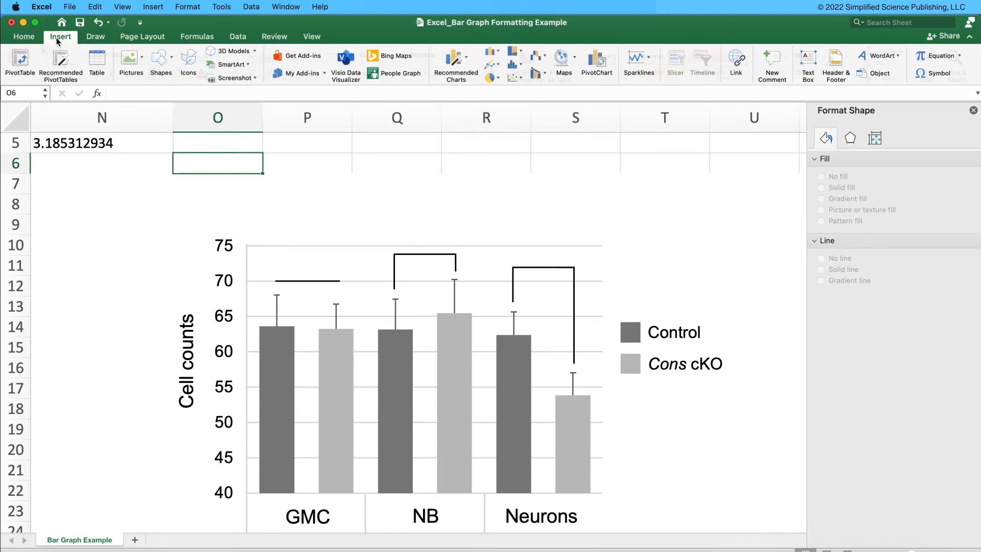
pyautogui.click(809, 64)
pyautogui.click(309, 266)
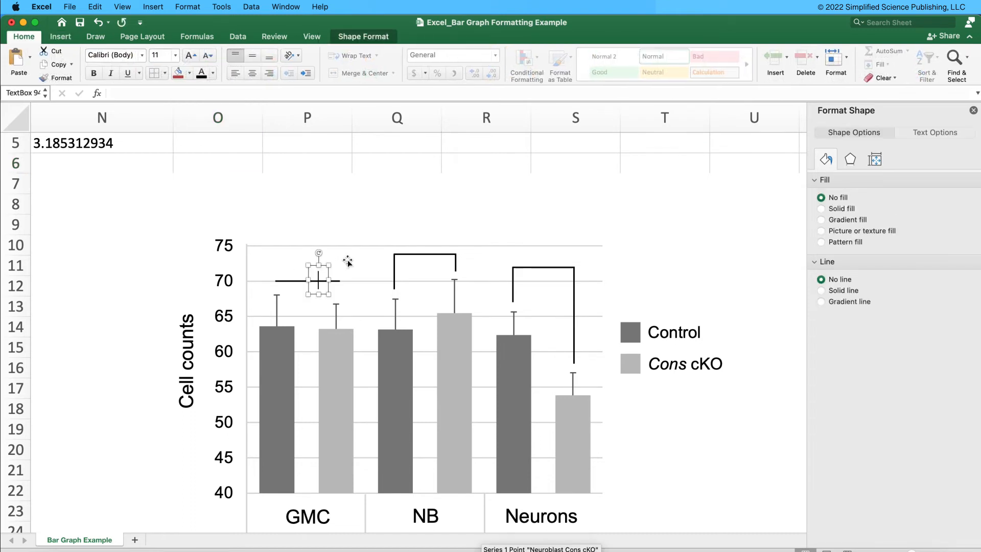
pyautogui.write('ns')
pyautogui.moveTo(341, 264); pyautogui.dragTo(326, 252)
pyautogui.click(113, 54)
pyautogui.write('Arial')
pyautogui.press('Return')
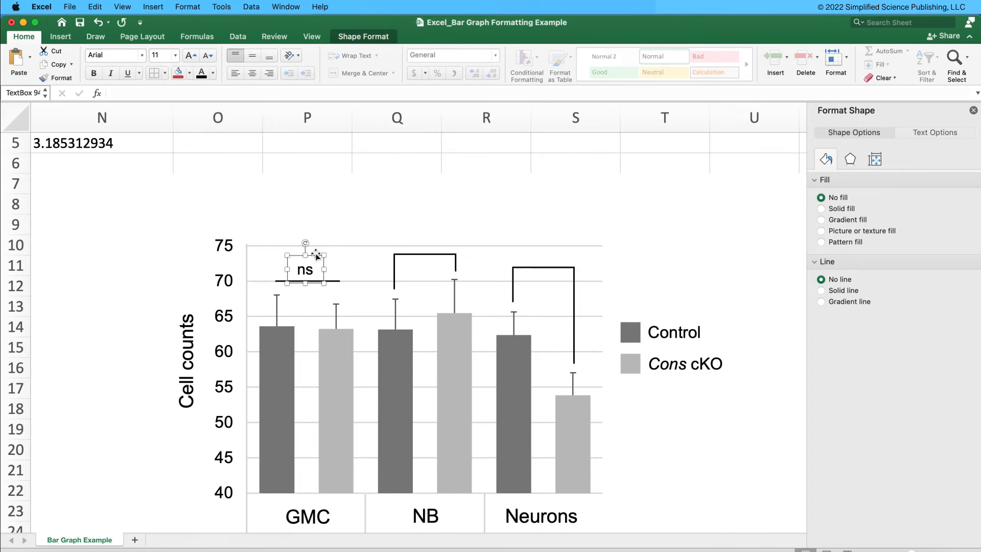
pyautogui.moveTo(316, 252); pyautogui.dragTo(321, 253)
# Step: Duplicate the "ns" label above the NB bracket, check the p-value in M6, and change the copy's text to "*"
pyautogui.press('super+d')
pyautogui.moveTo(345, 282); pyautogui.dragTo(443, 230)
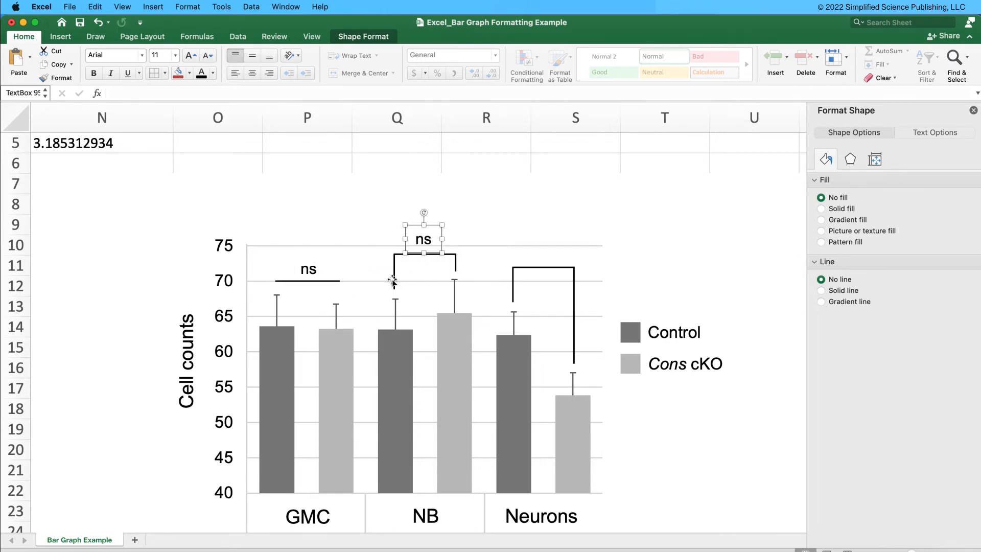
pyautogui.moveTo(442, 529); pyautogui.dragTo(357, 527)
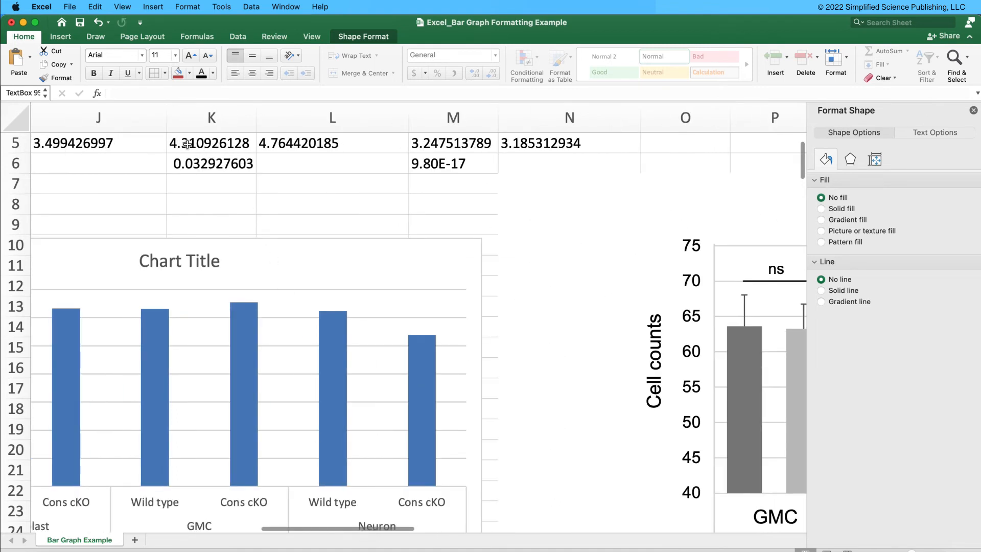
pyautogui.click(437, 172)
pyautogui.moveTo(288, 528); pyautogui.dragTo(404, 528)
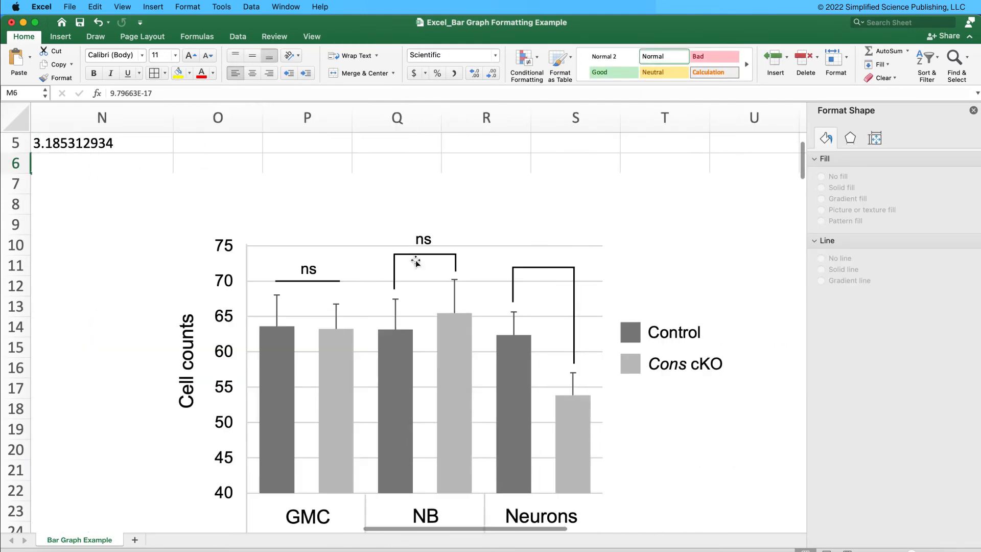
pyautogui.doubleClick(434, 239)
pyautogui.press('BackSpace')
pyautogui.write('*')
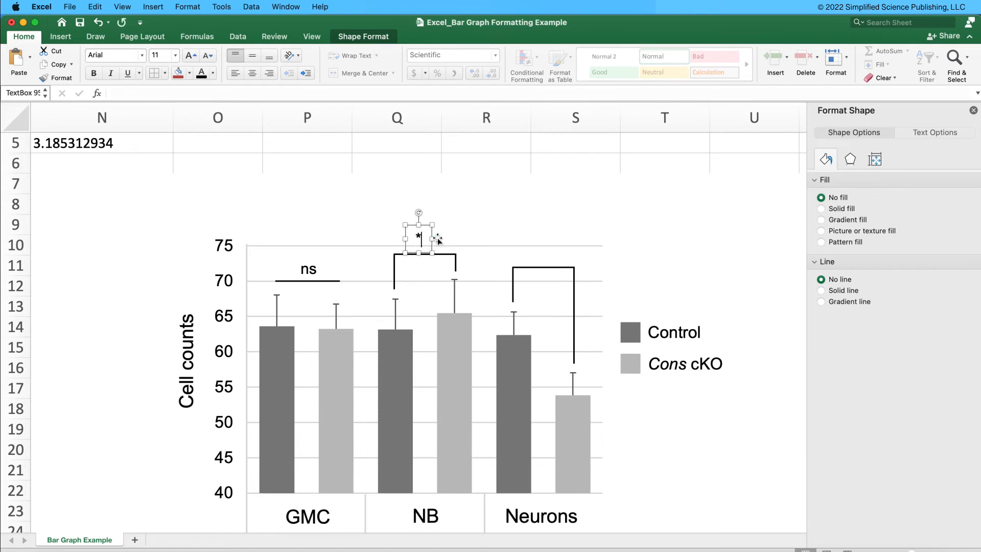
# Step: Place a copy of the "*" label above the Neurons bracket, extend its text to "***" and centre it on the bracket
pyautogui.moveTo(425, 226); pyautogui.dragTo(540, 253)
pyautogui.press('super+v')
pyautogui.press('super+z')
pyautogui.moveTo(452, 248); pyautogui.dragTo(496, 247)
pyautogui.press('super+z')
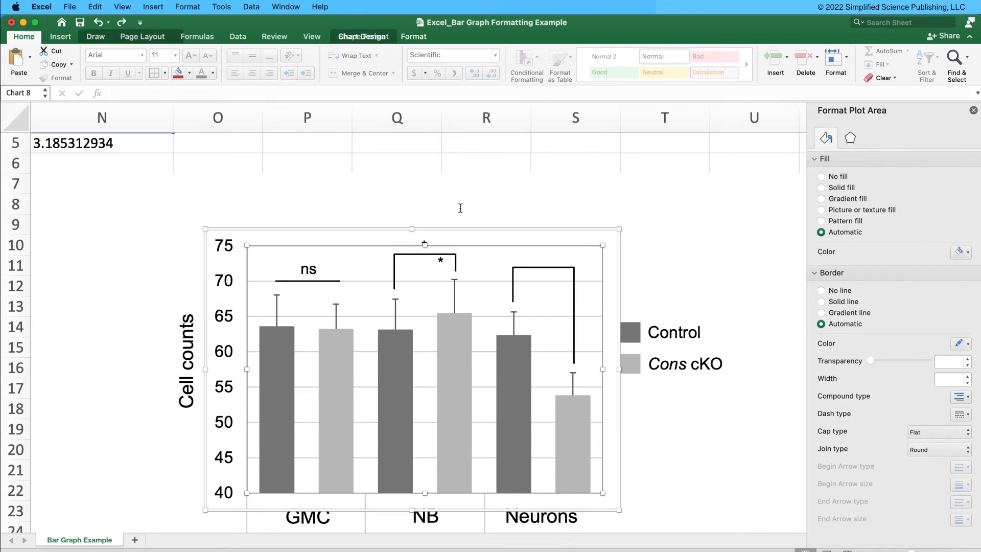
pyautogui.click(447, 259)
pyautogui.moveTo(447, 252); pyautogui.dragTo(550, 250)
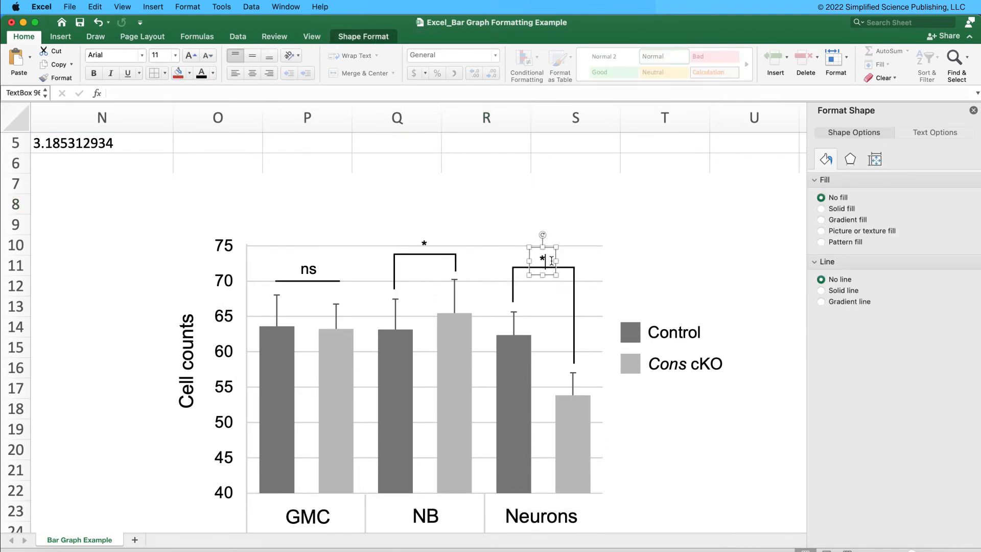
pyautogui.write('**')
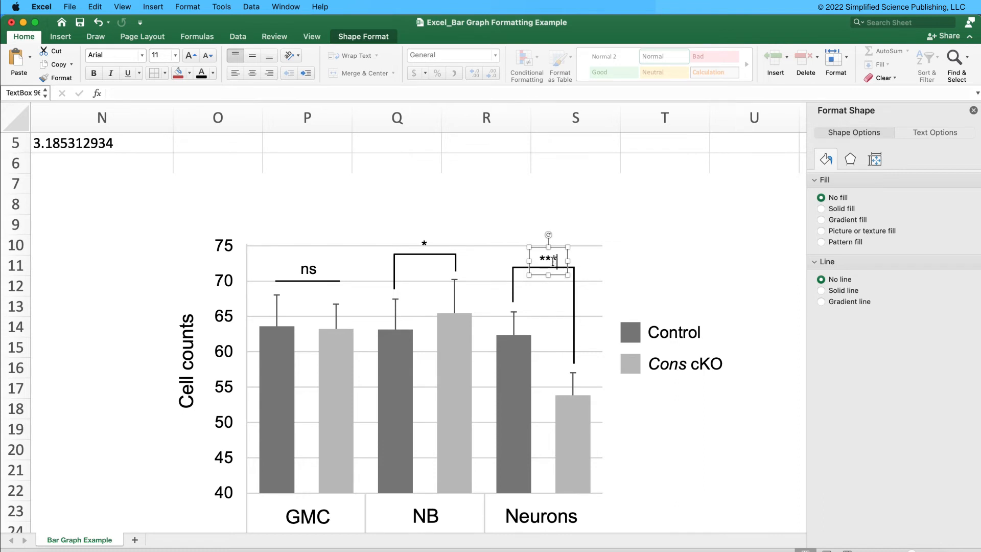
pyautogui.moveTo(566, 249); pyautogui.dragTo(562, 249)
# Step: Nudge the "*" label so it sits close above the middle of the NB bracket
pyautogui.click(433, 237)
pyautogui.moveTo(431, 235); pyautogui.dragTo(432, 234)
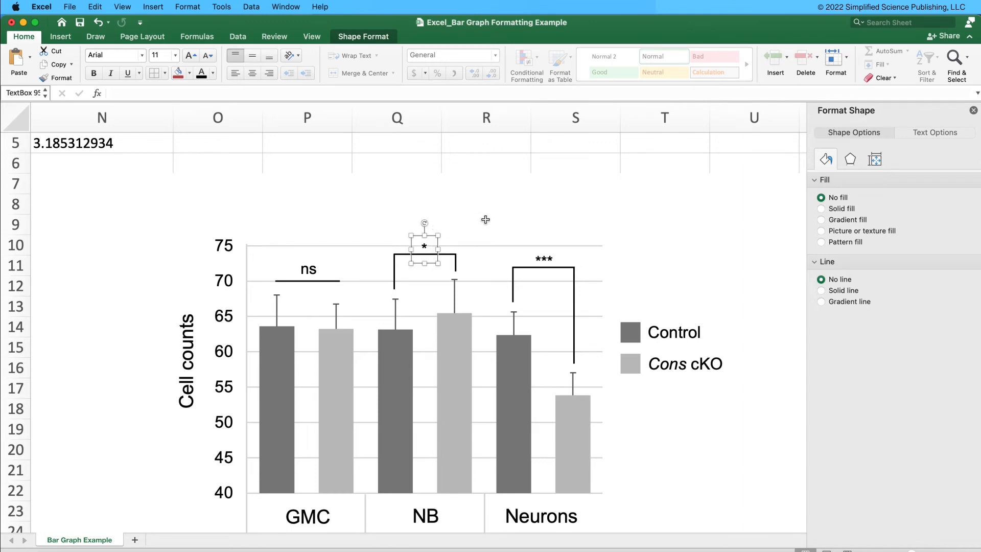
pyautogui.moveTo(910, 551); pyautogui.dragTo(905, 551)
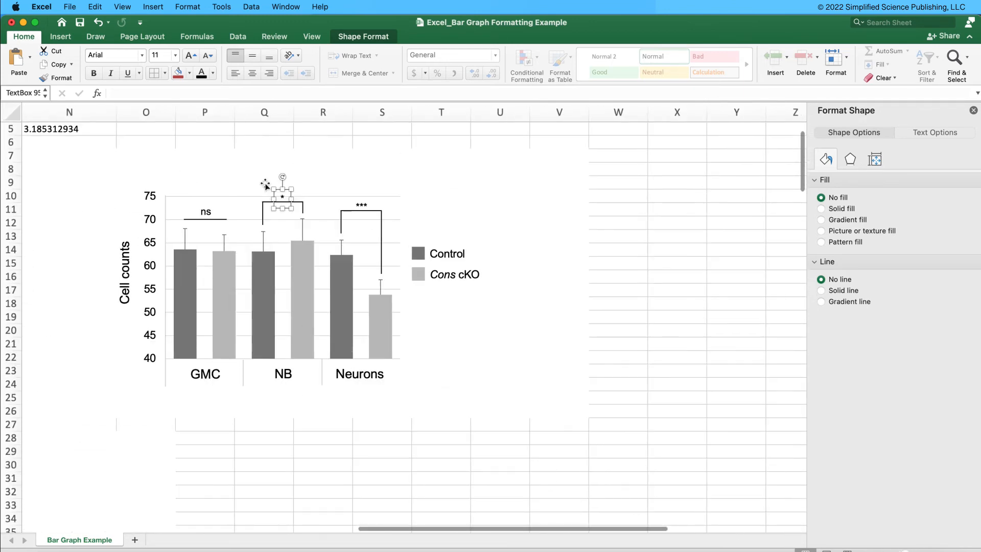
pyautogui.click(404, 491)
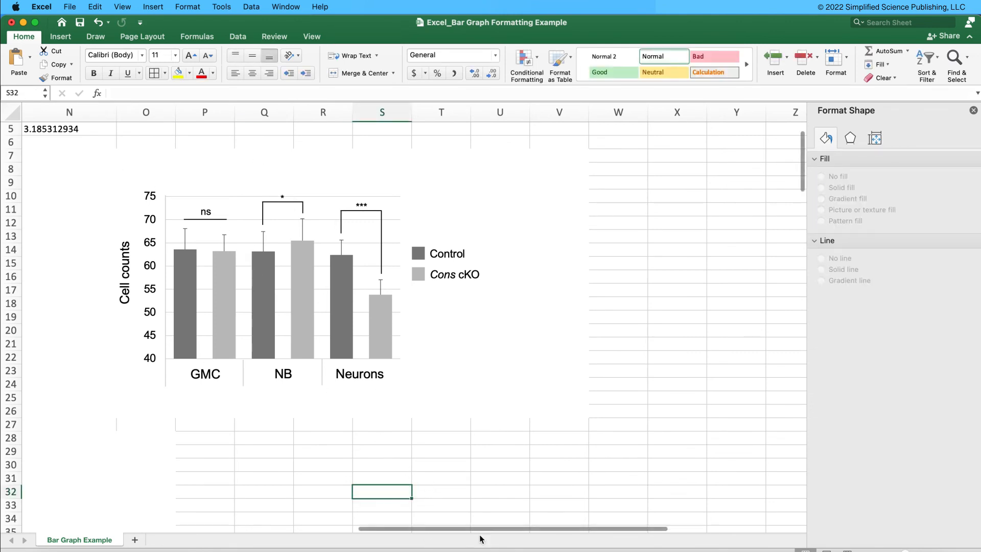
pyautogui.moveTo(494, 528); pyautogui.dragTo(457, 533)
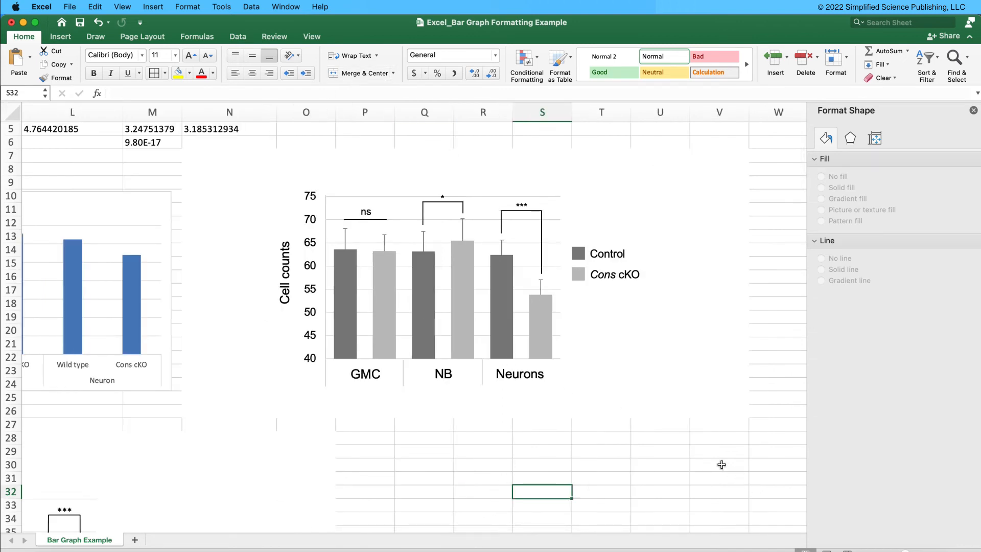
pyautogui.click(689, 473)
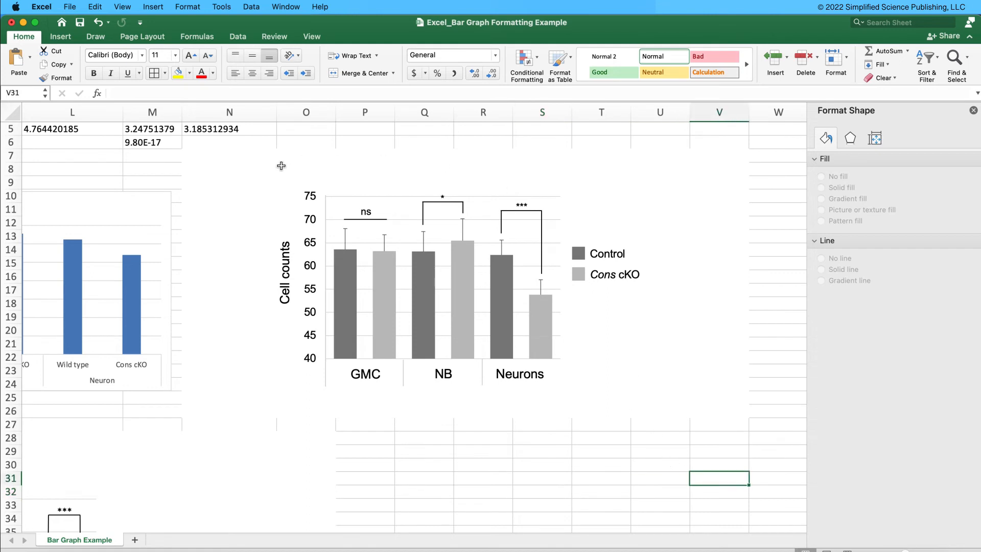
pyautogui.click(283, 255)
pyautogui.keyDown('shift'); pyautogui.click(366, 211); pyautogui.keyUp('shift')
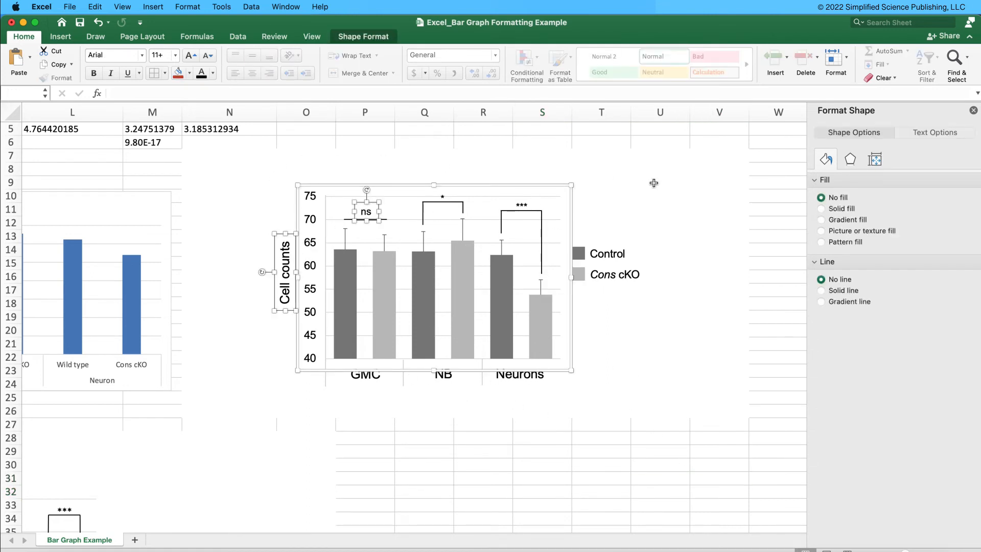
pyautogui.click(786, 398)
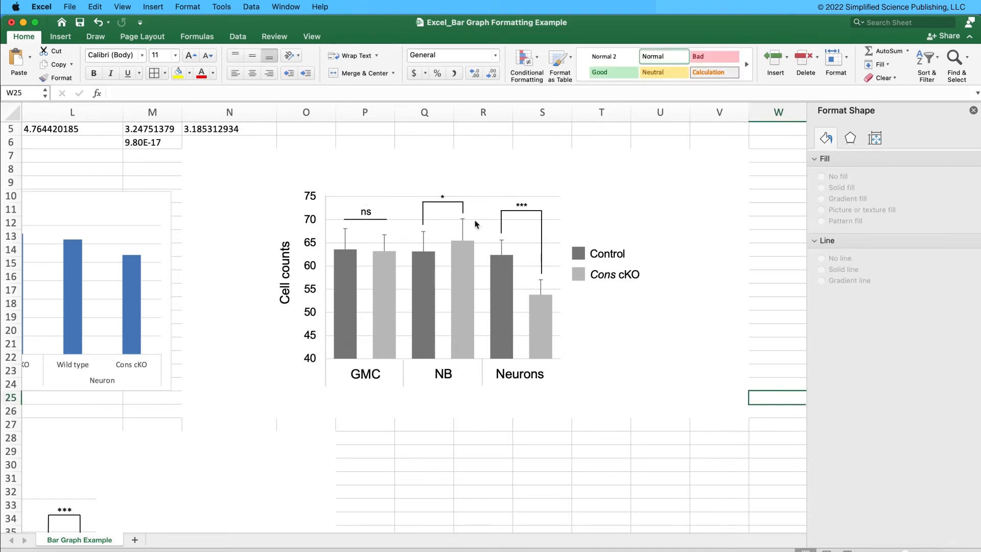
pyautogui.click(526, 199)
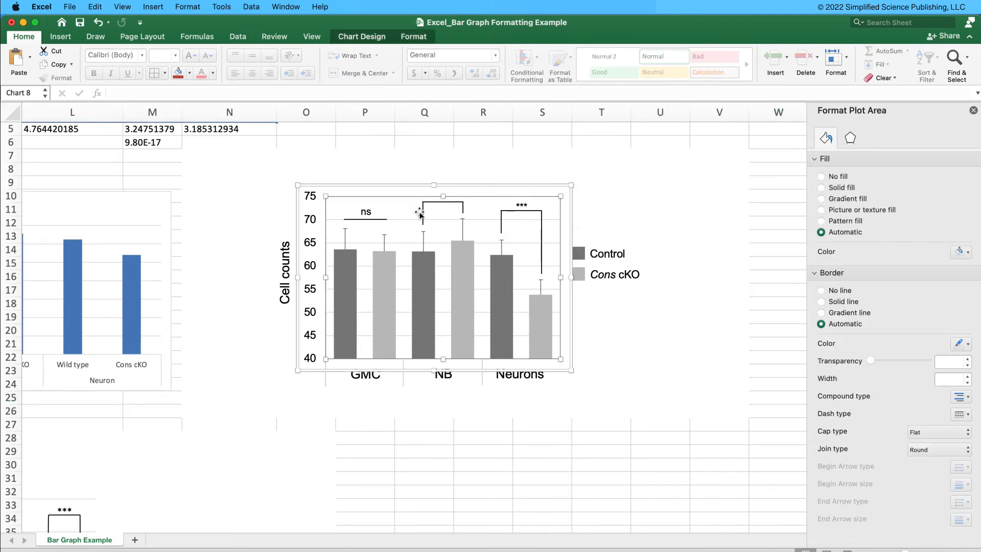
pyautogui.click(489, 161)
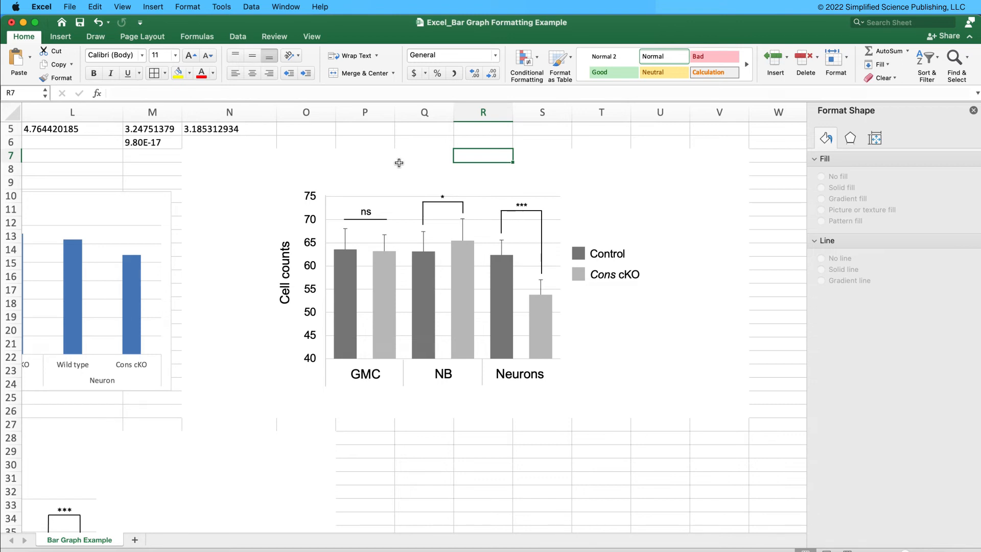
# Step: Capture a screenshot of the whole formatted graph, including the axis label, legend and category labels, and save it
pyautogui.press('super+shift+4')
pyautogui.moveTo(266, 180); pyautogui.dragTo(649, 392)
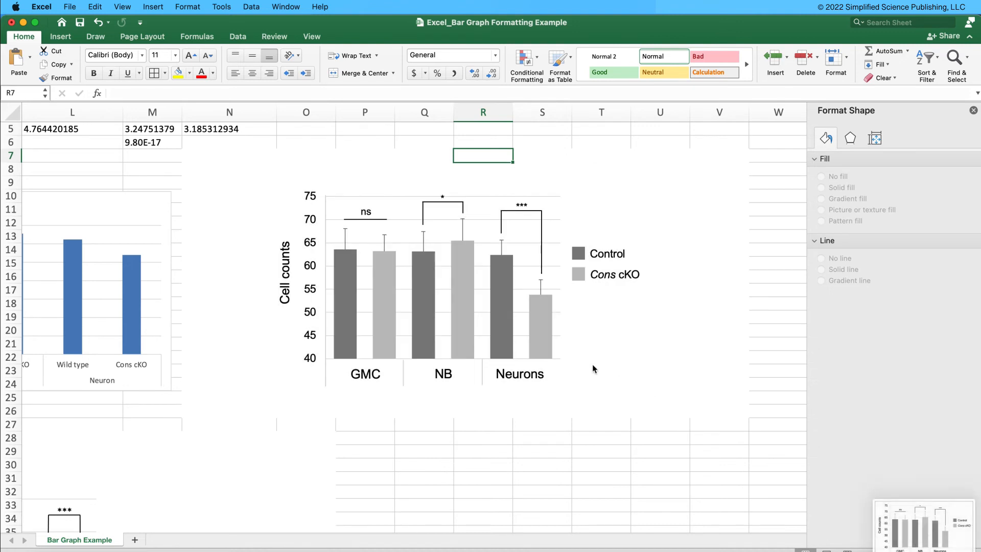
pyautogui.click(924, 522)
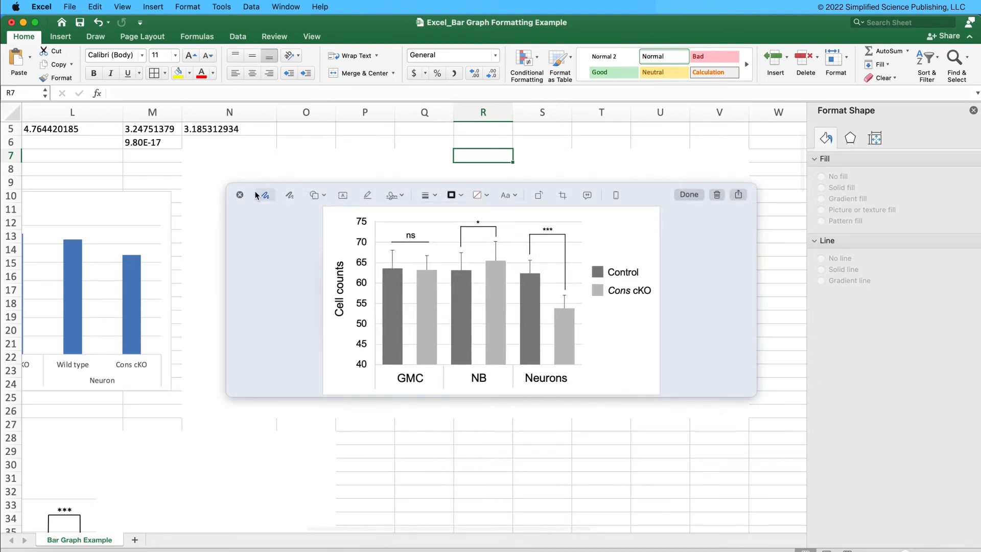
pyautogui.moveTo(648, 193); pyautogui.dragTo(859, 346)
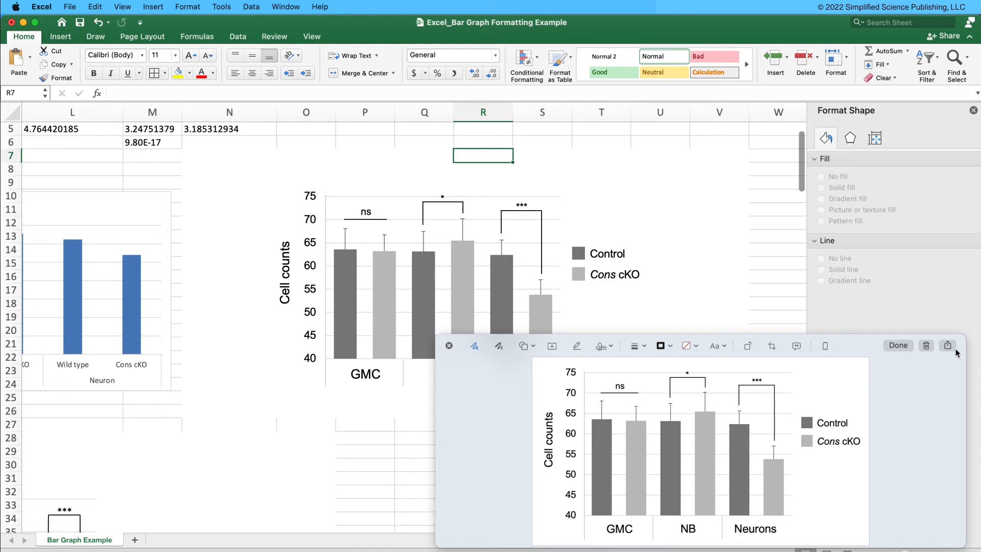
pyautogui.click(895, 350)
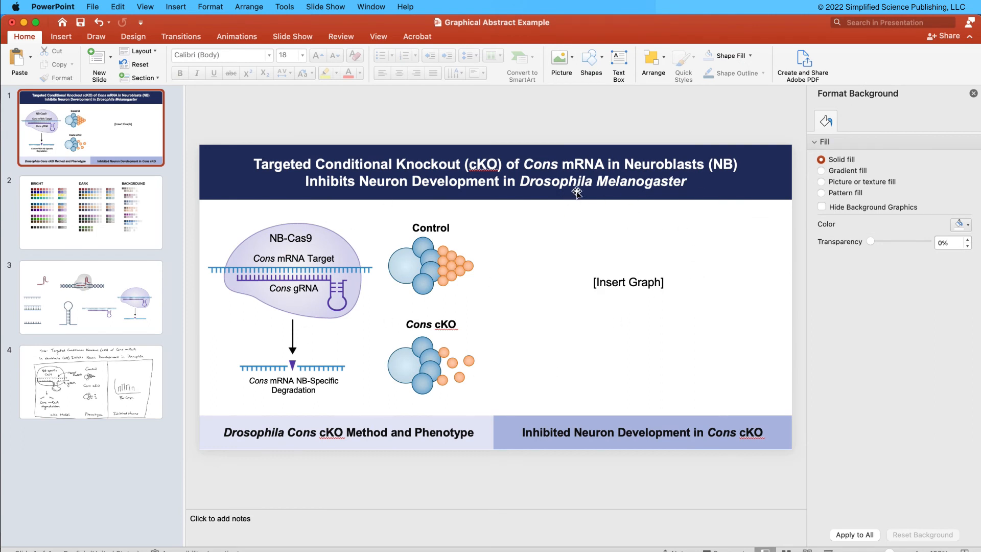
# Step: Insert the desktop graph screenshot on slide 1 of the PowerPoint file Graphical Abstract Example and shrink it to about 2.3 inches wide
pyautogui.click(51, 551)
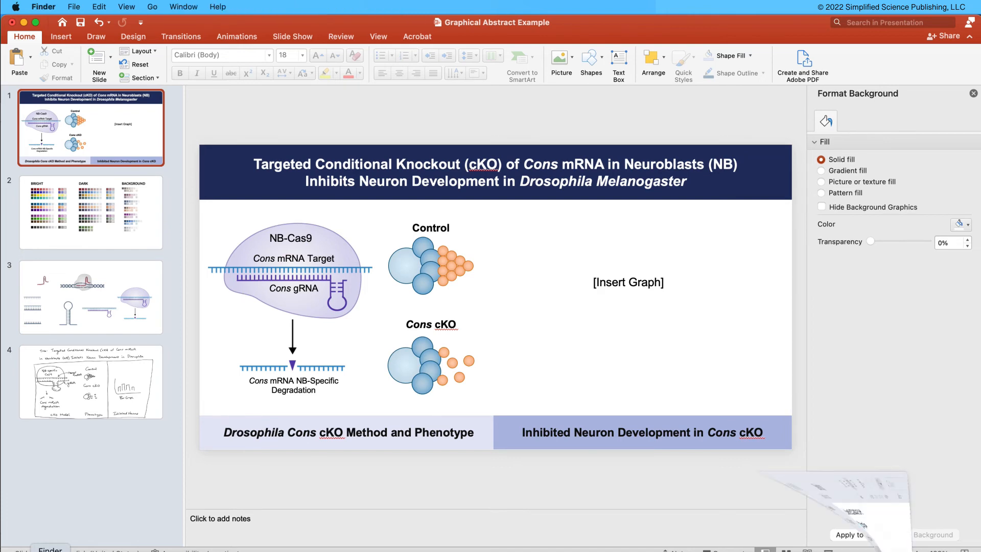
pyautogui.click(401, 252)
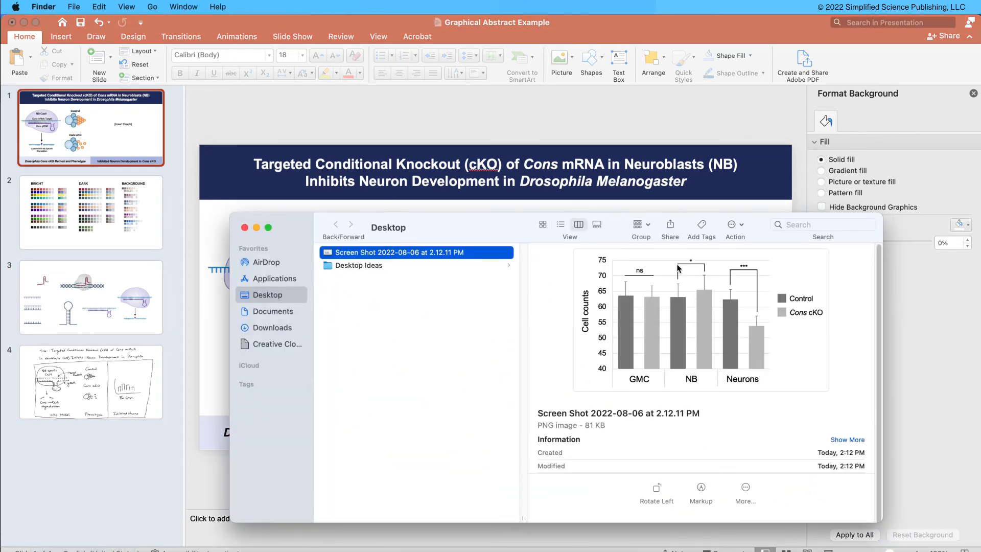
pyautogui.moveTo(455, 227); pyautogui.dragTo(590, 265)
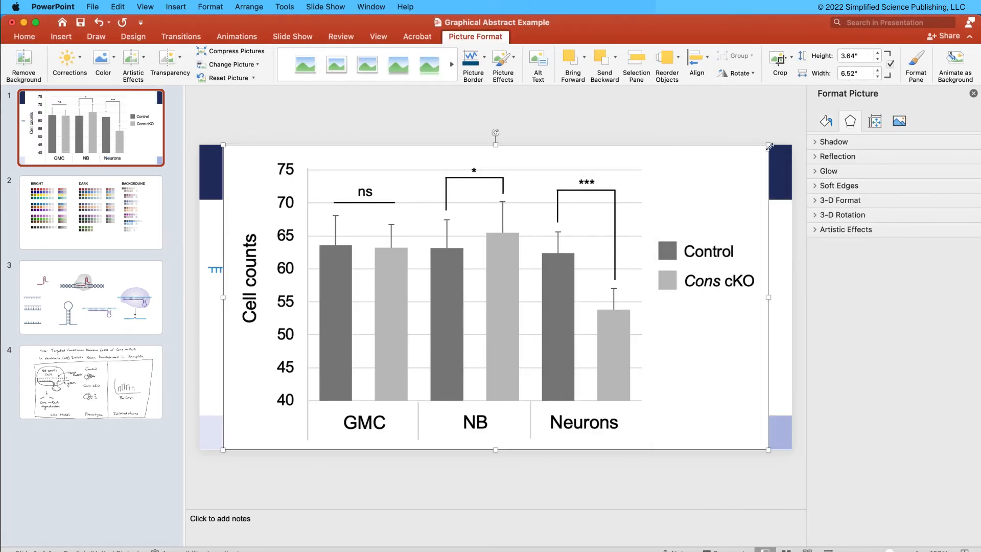
pyautogui.moveTo(769, 145); pyautogui.dragTo(416, 358)
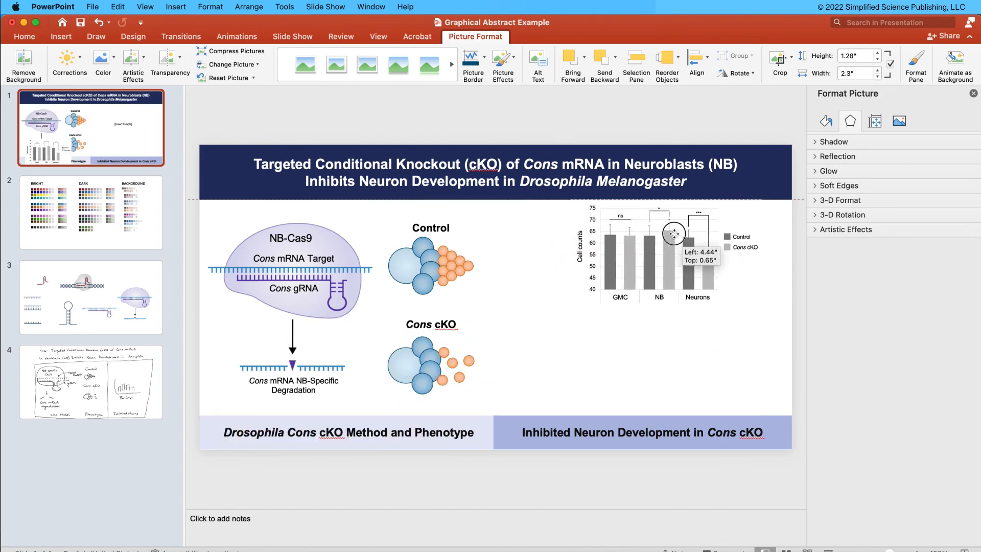